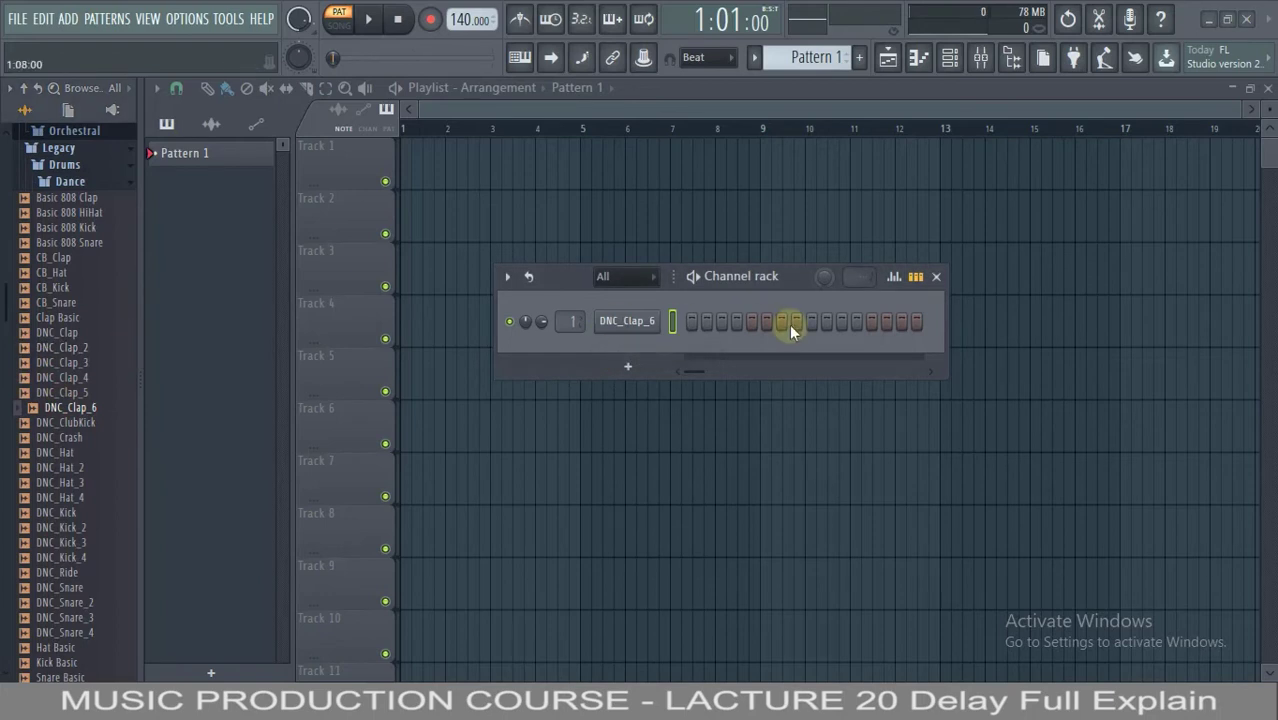
Add a DNC_Clap_6 hit on the first step, place Pattern 1 at bar 1 of Track 1, and close the channel rack.
{"action": "left_click", "coordinate": [691, 326]}
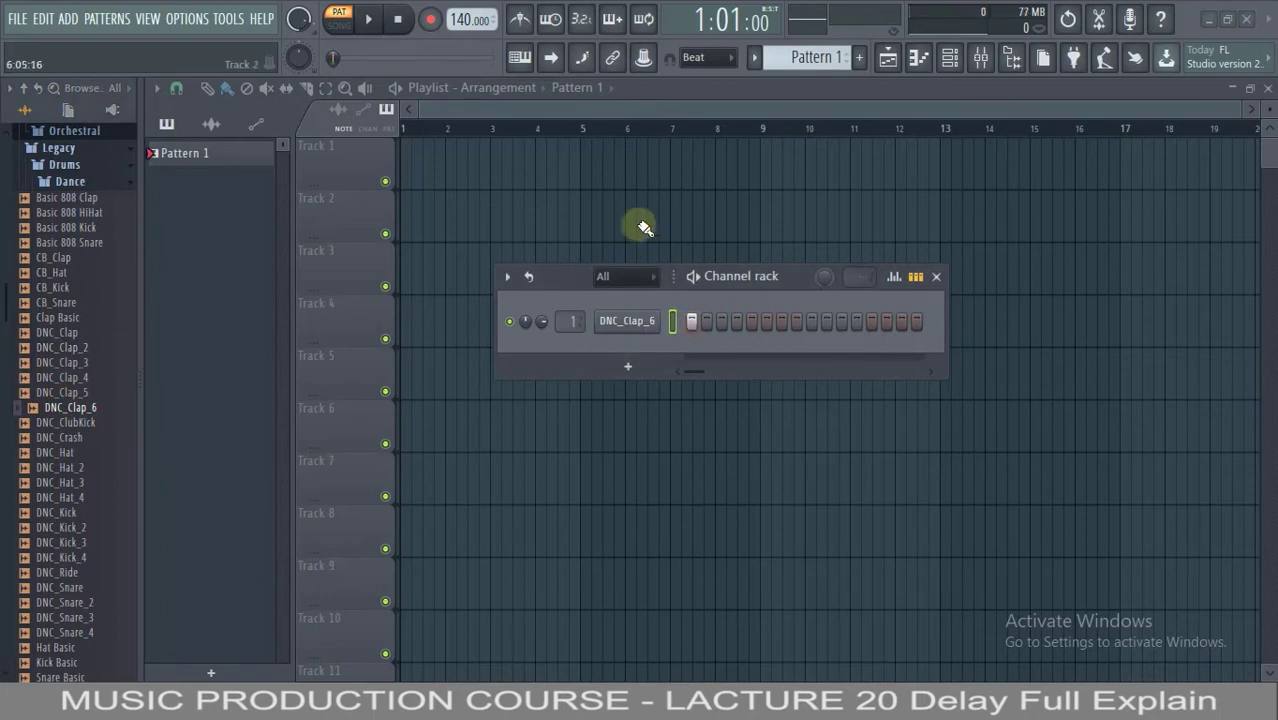
{"action": "left_click", "coordinate": [489, 165]}
{"action": "left_click_drag", "start_coordinate": [514, 171], "coordinate": [388, 163]}
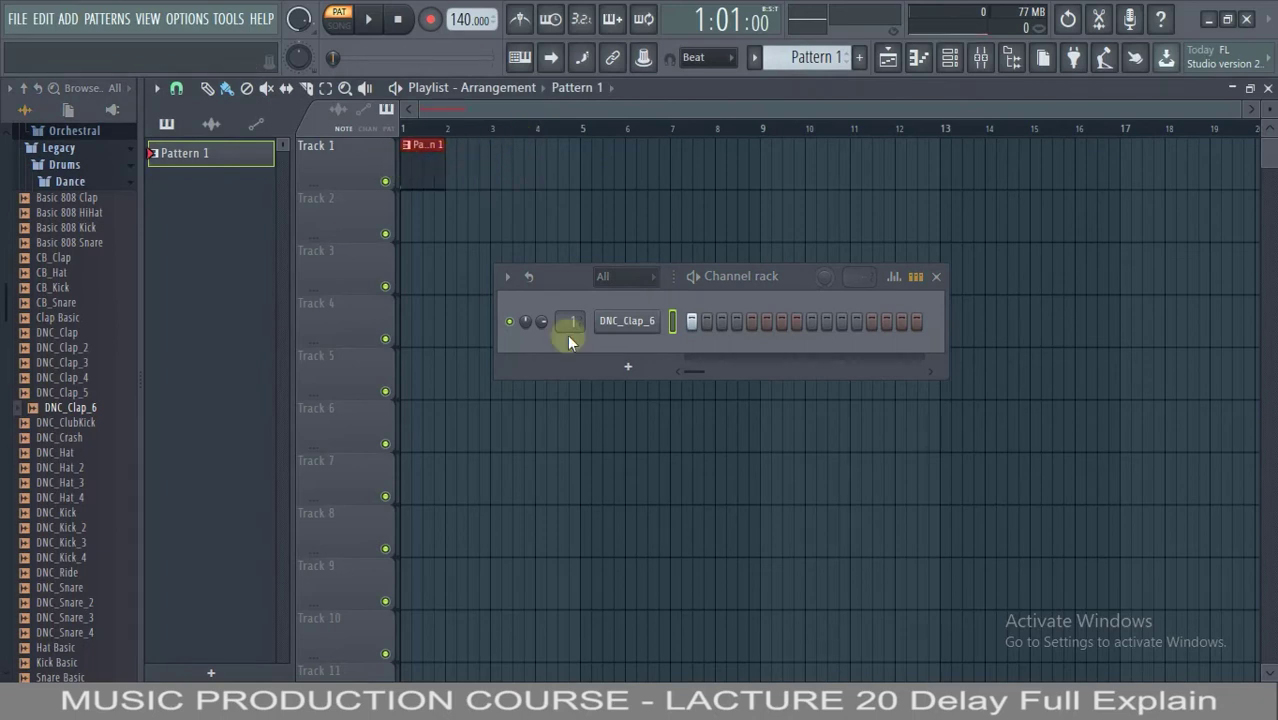
{"action": "left_click", "coordinate": [936, 276]}
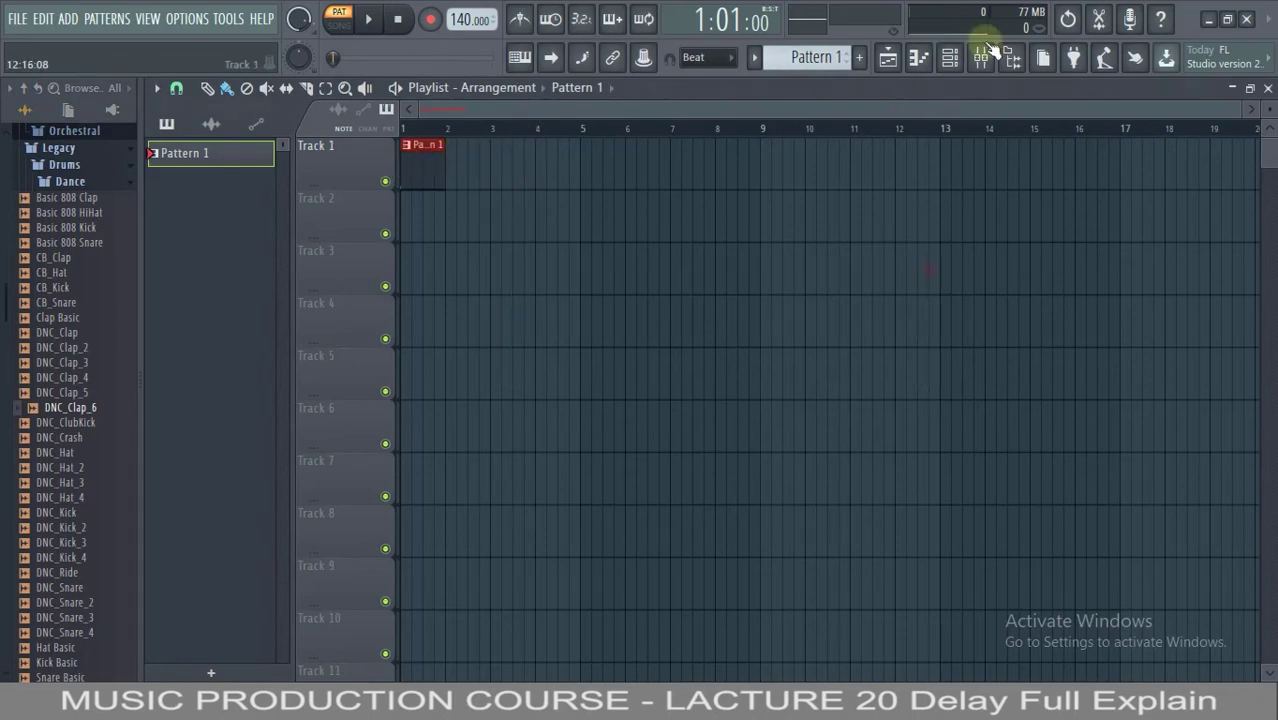
Play and stop the clap pattern without effects, leaving the mixer open.
{"action": "left_click", "coordinate": [981, 57]}
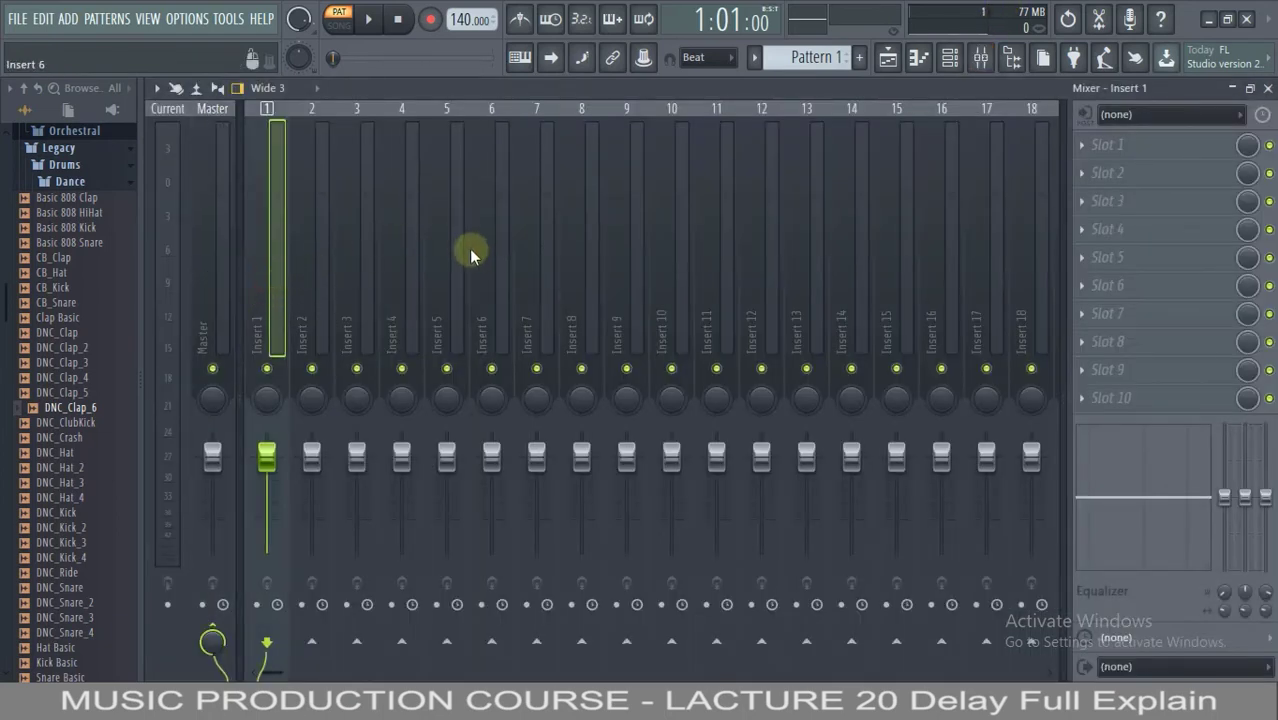
{"action": "key", "text": "space"}
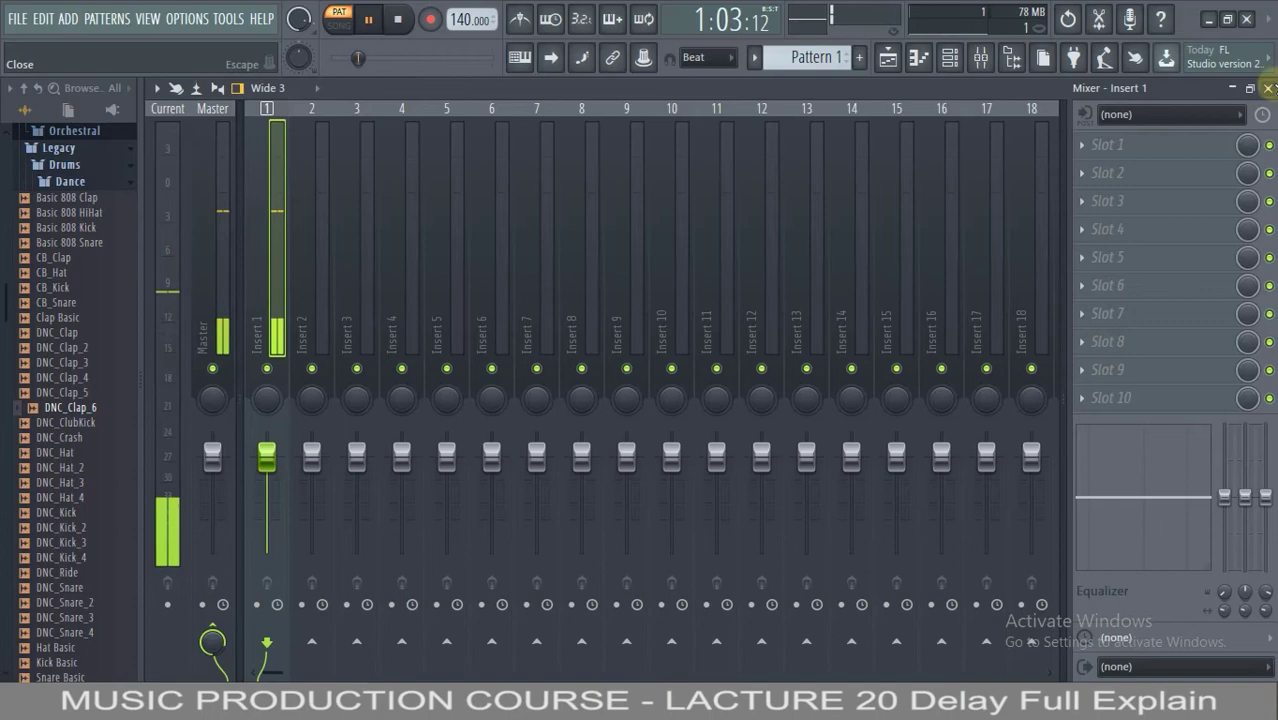
{"action": "left_click", "coordinate": [1268, 88]}
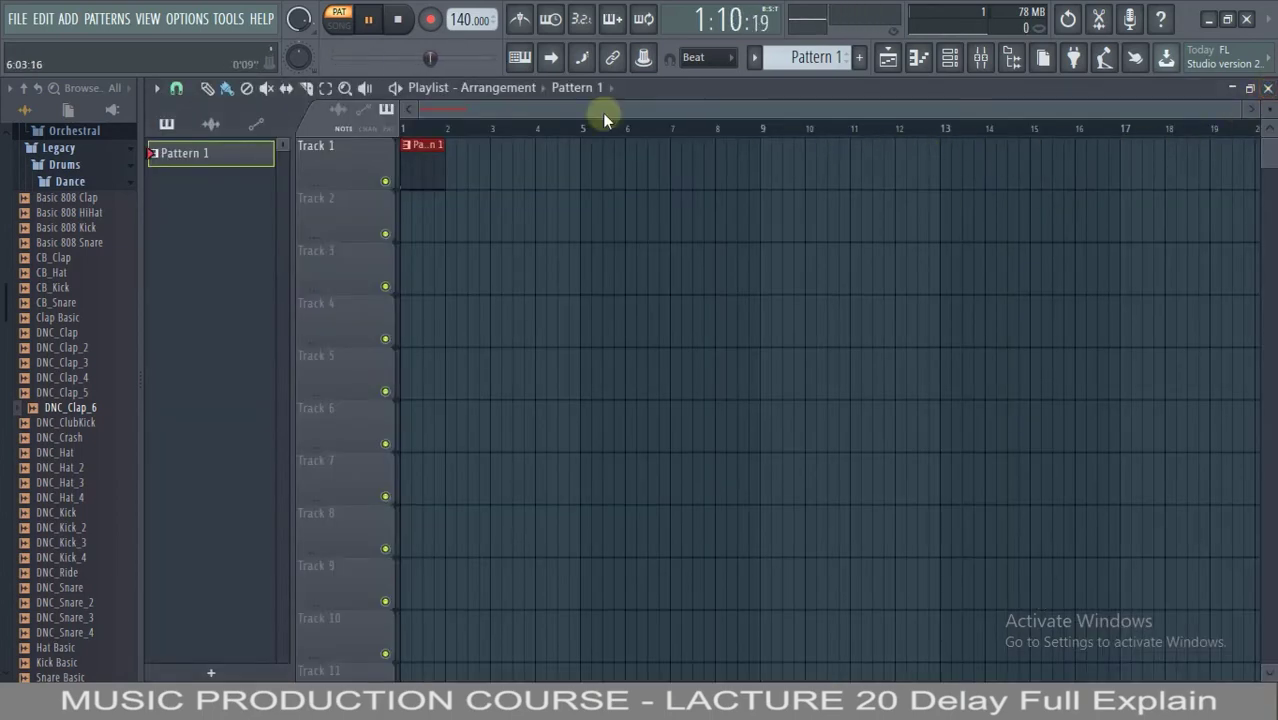
{"action": "key", "text": "space"}
{"action": "key", "text": "F9"}
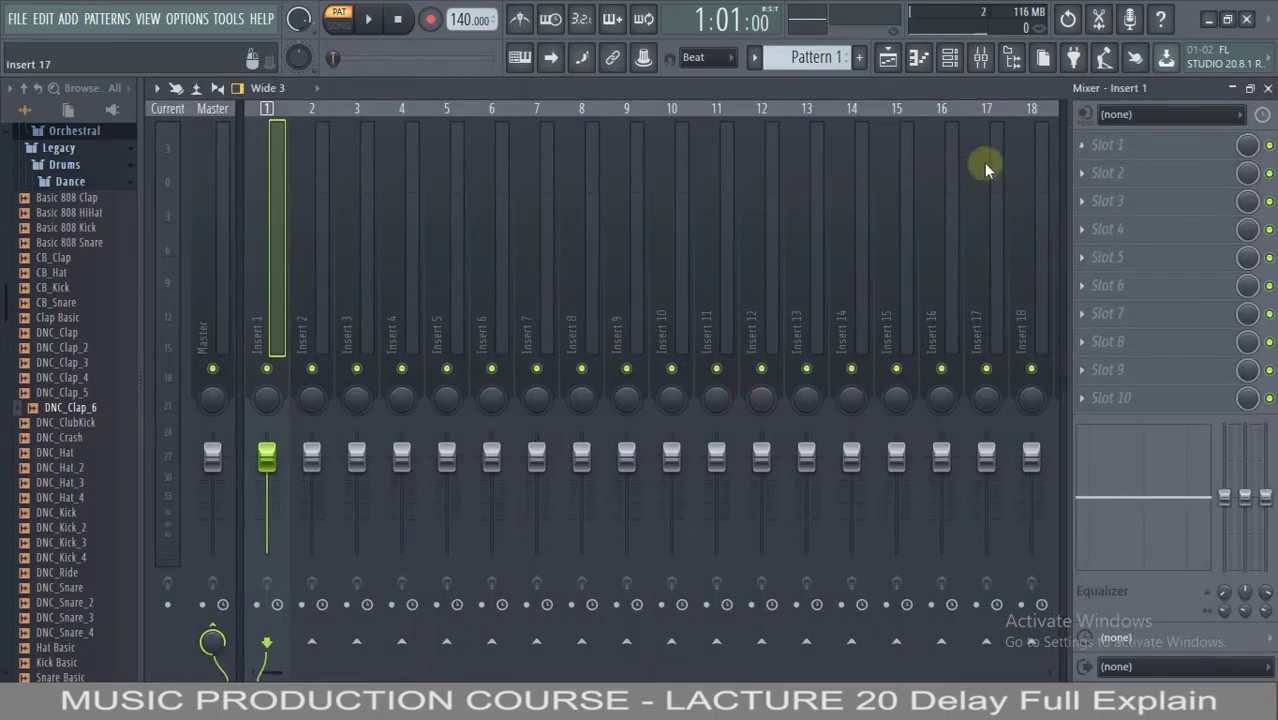
Load Fruity Delay 2 into Slot 1 of mixer track Insert 1.
{"action": "left_click", "coordinate": [1093, 146]}
{"action": "scroll", "coordinate": [1091, 146], "scroll_direction": "right", "scroll_amount": 10}
{"action": "key", "text": "Down"}
{"action": "key", "text": "Down"}
{"action": "key", "text": "Down"}
{"action": "key", "text": "Down"}
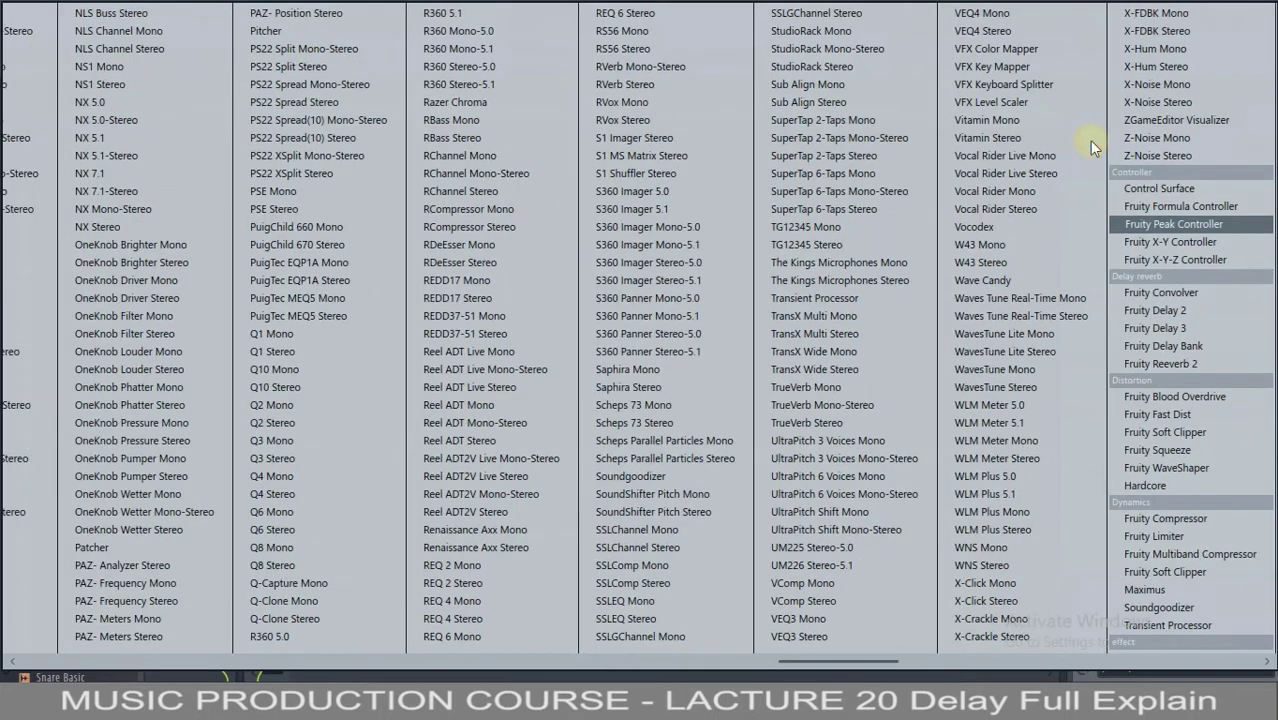
{"action": "key", "text": "Return"}
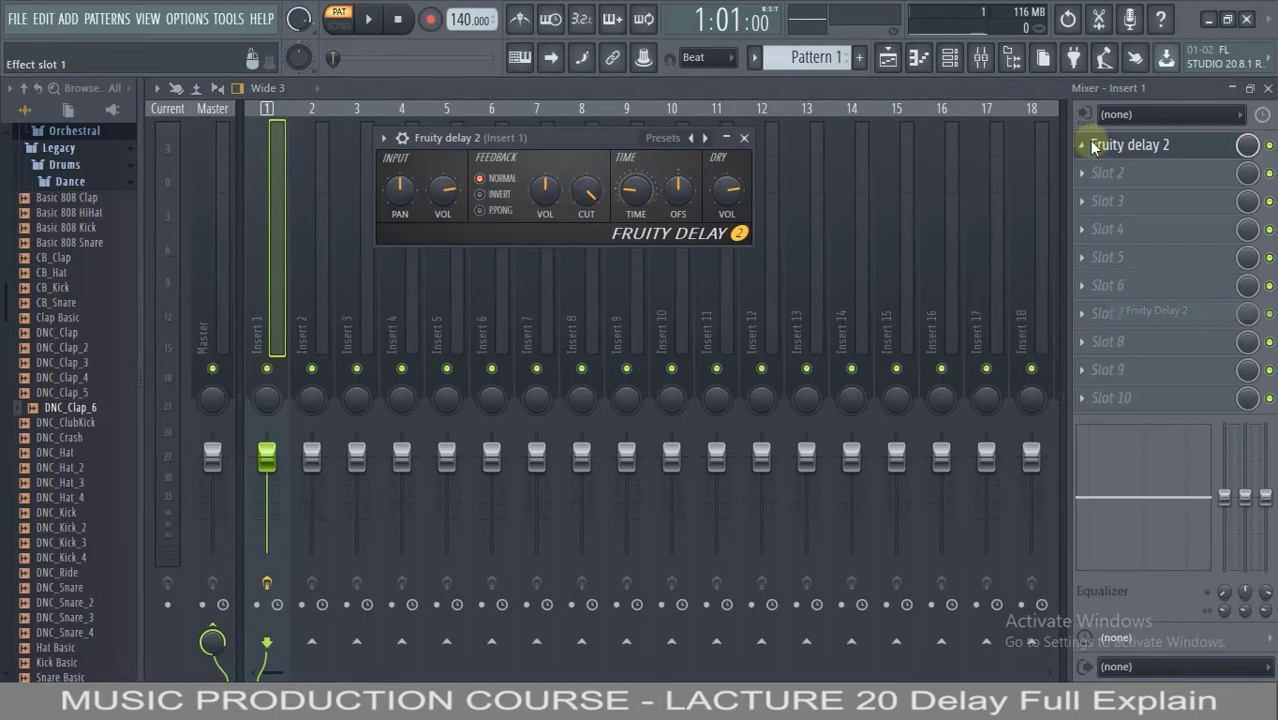
Hide the browser and move the Fruity Delay 2 window to the middle of the mixer.
{"action": "left_click_drag", "start_coordinate": [548, 142], "coordinate": [597, 247]}
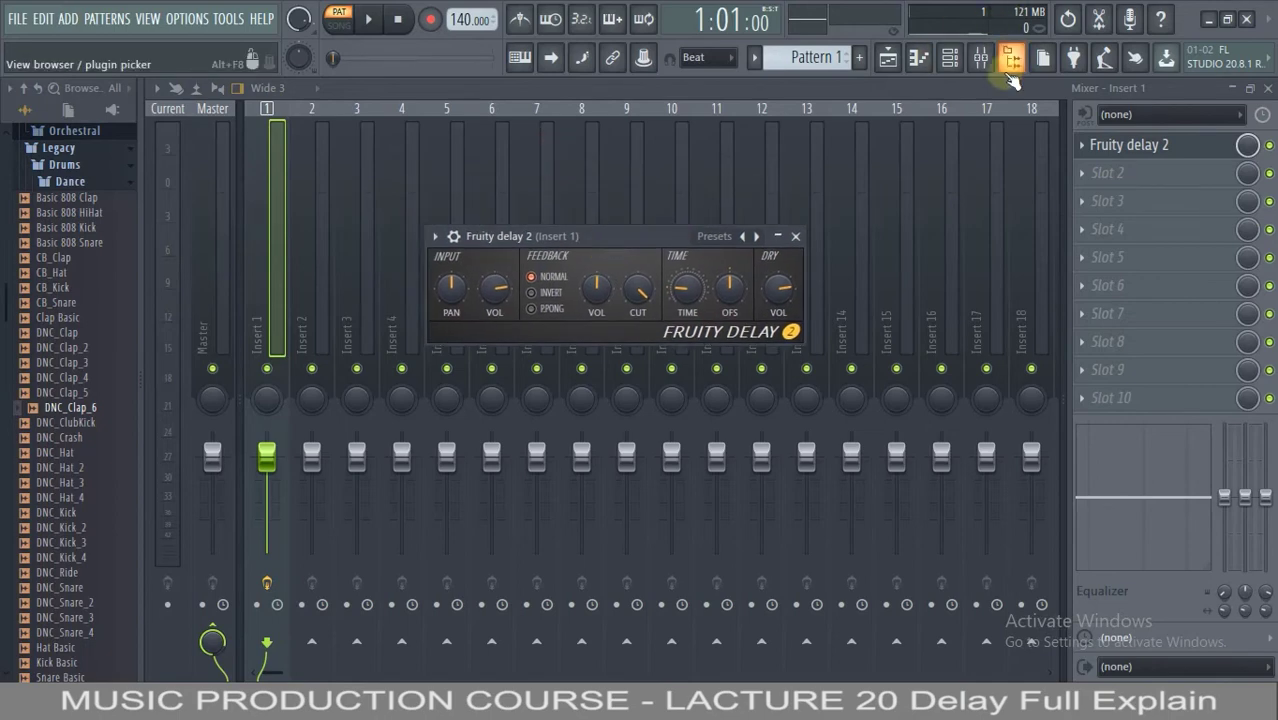
{"action": "left_click", "coordinate": [1012, 57]}
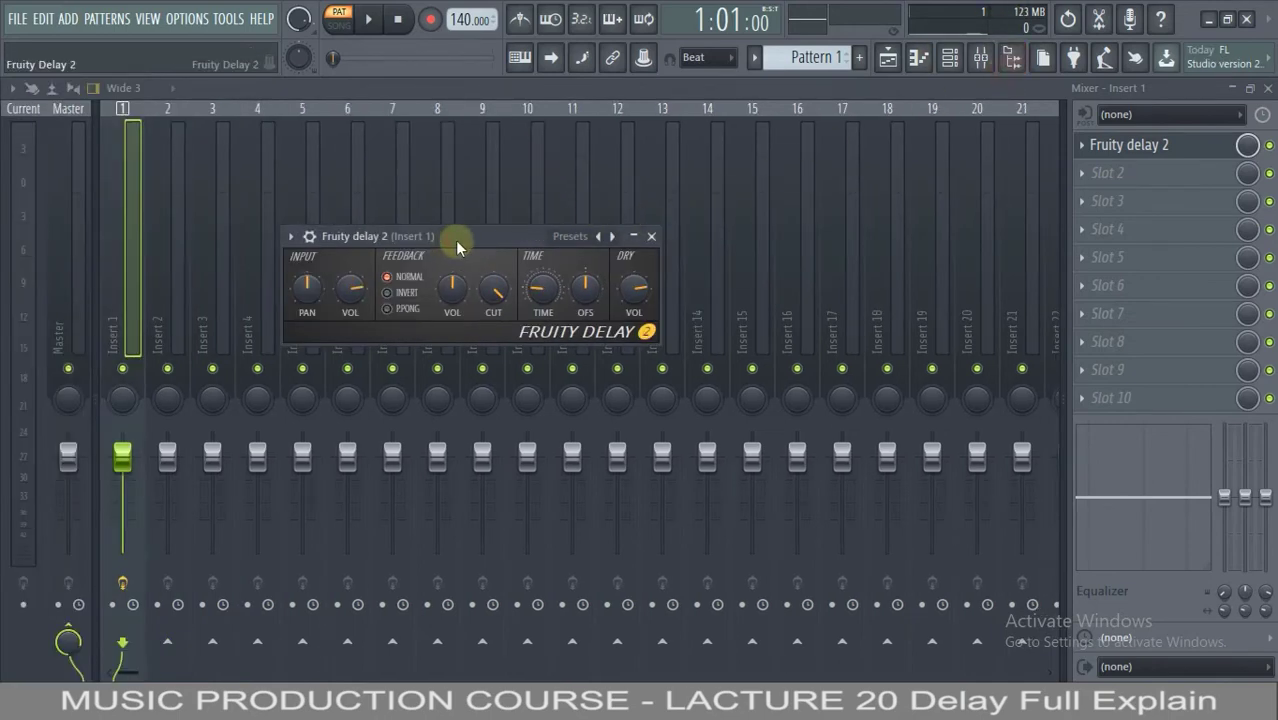
{"action": "left_click_drag", "start_coordinate": [455, 240], "coordinate": [553, 250]}
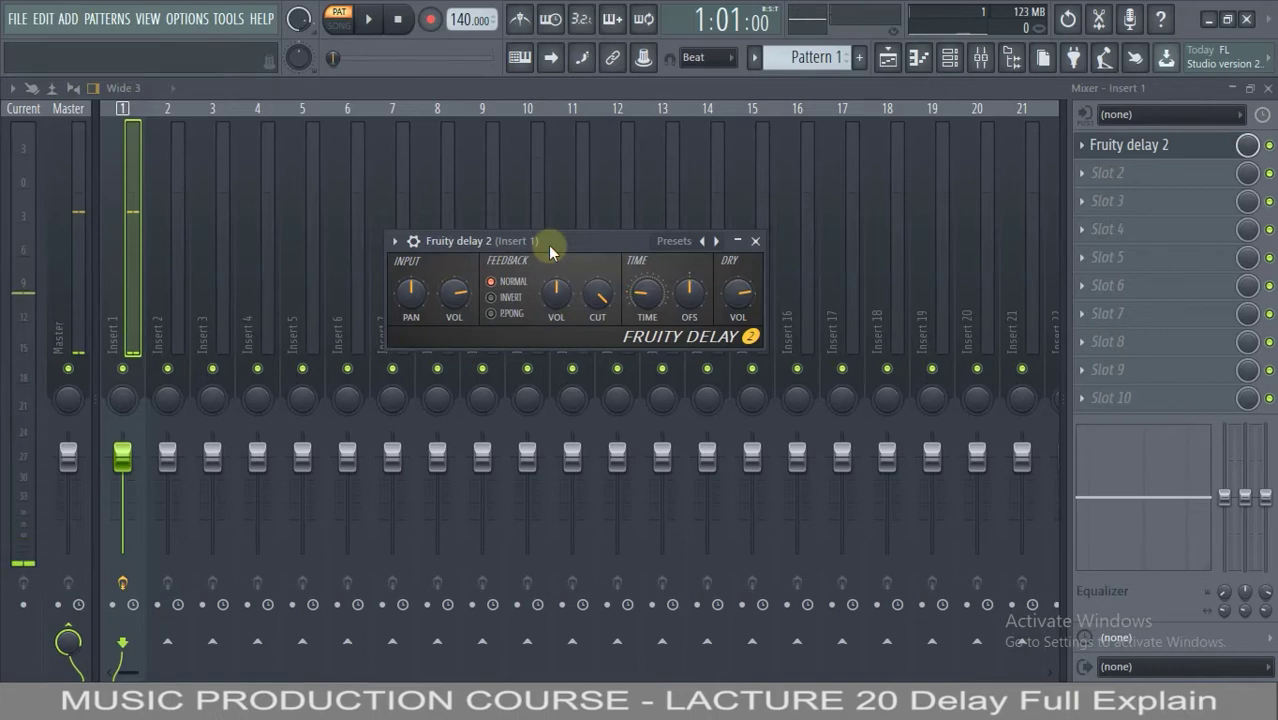
Lower the Slot 1 mix level of Fruity Delay 2 to about half and play the pattern.
{"action": "left_click", "coordinate": [1245, 145]}
{"action": "mouse_move", "coordinate": [1245, 145]}
{"action": "left_mouse_down"}
{"action": "mouse_move", "coordinate": [1186, 380]}
{"action": "mouse_move", "coordinate": [1240, 170]}
{"action": "mouse_move", "coordinate": [1181, 349]}
{"action": "mouse_move", "coordinate": [1240, 147]}
{"action": "left_mouse_up"}
{"action": "left_click", "coordinate": [1212, 146]}
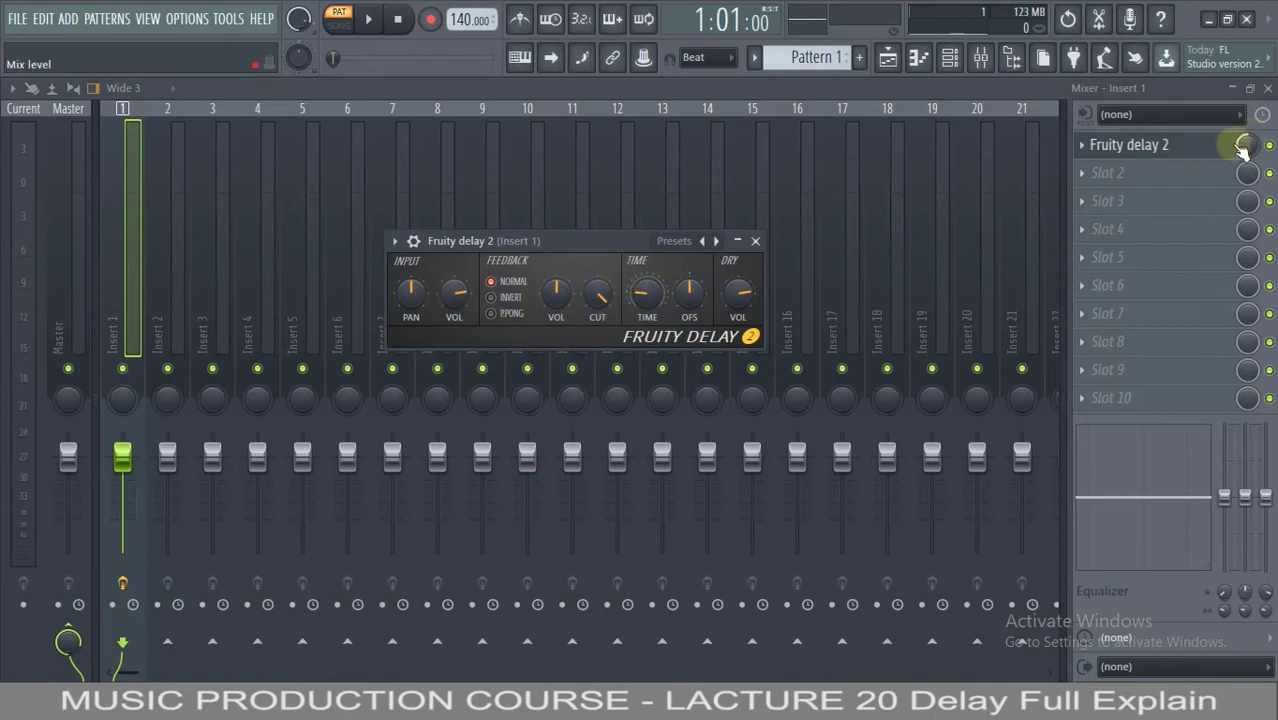
{"action": "left_click_drag", "start_coordinate": [1246, 150], "coordinate": [1228, 212]}
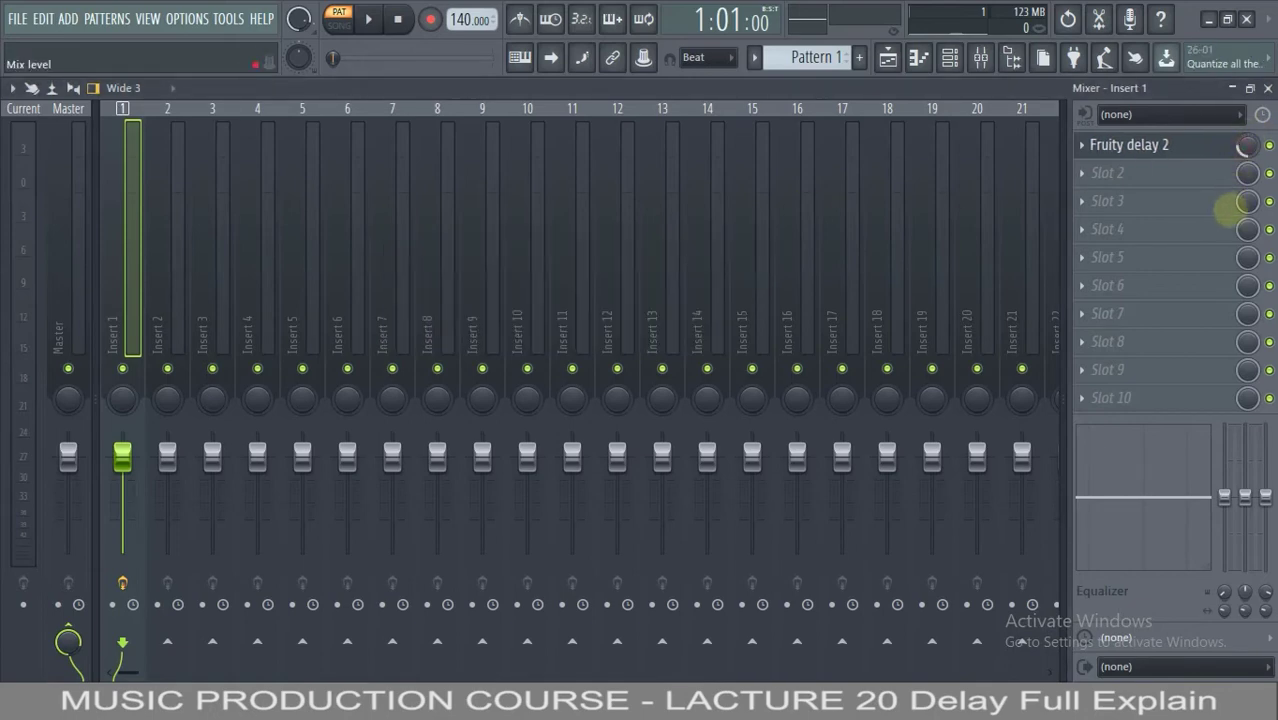
{"action": "key", "text": "space"}
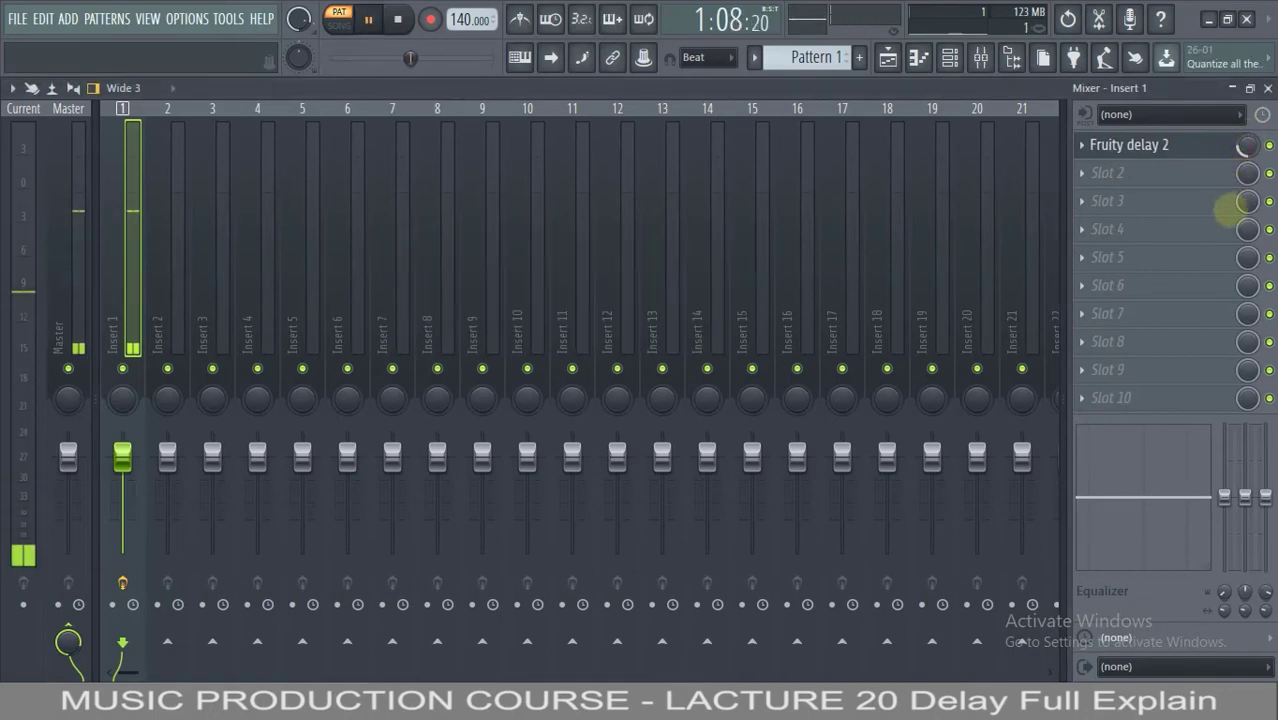
Reduce the Slot 1 mix level to 16%, play the pattern, and restore the mix level to full.
{"action": "left_click_drag", "start_coordinate": [1246, 148], "coordinate": [1244, 180]}
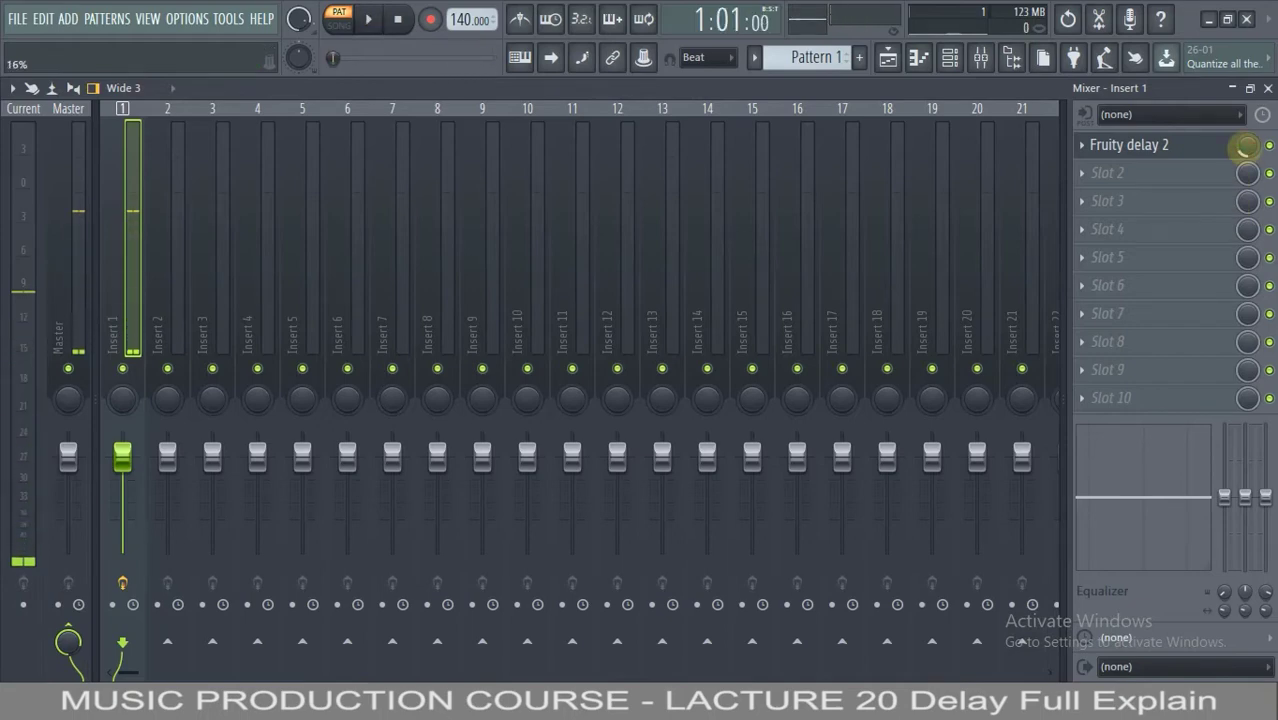
{"action": "key", "text": "space"}
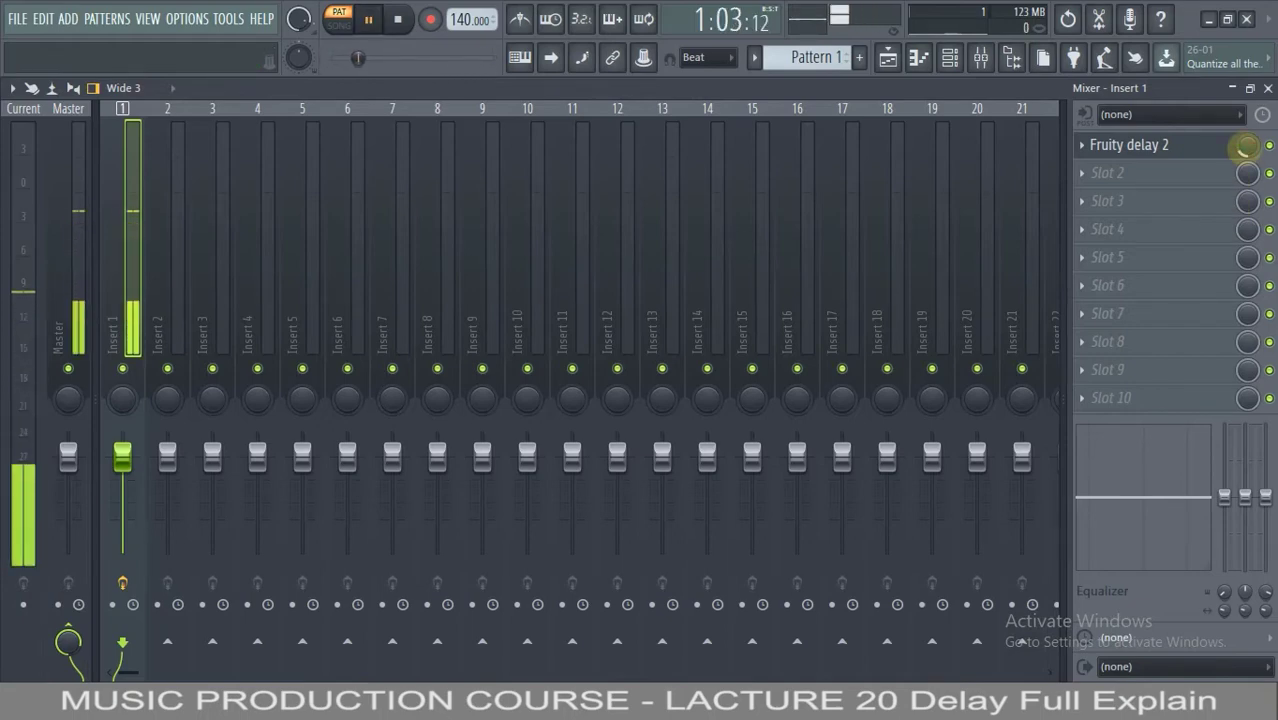
{"action": "key", "text": "space"}
{"action": "left_click", "coordinate": [1188, 153]}
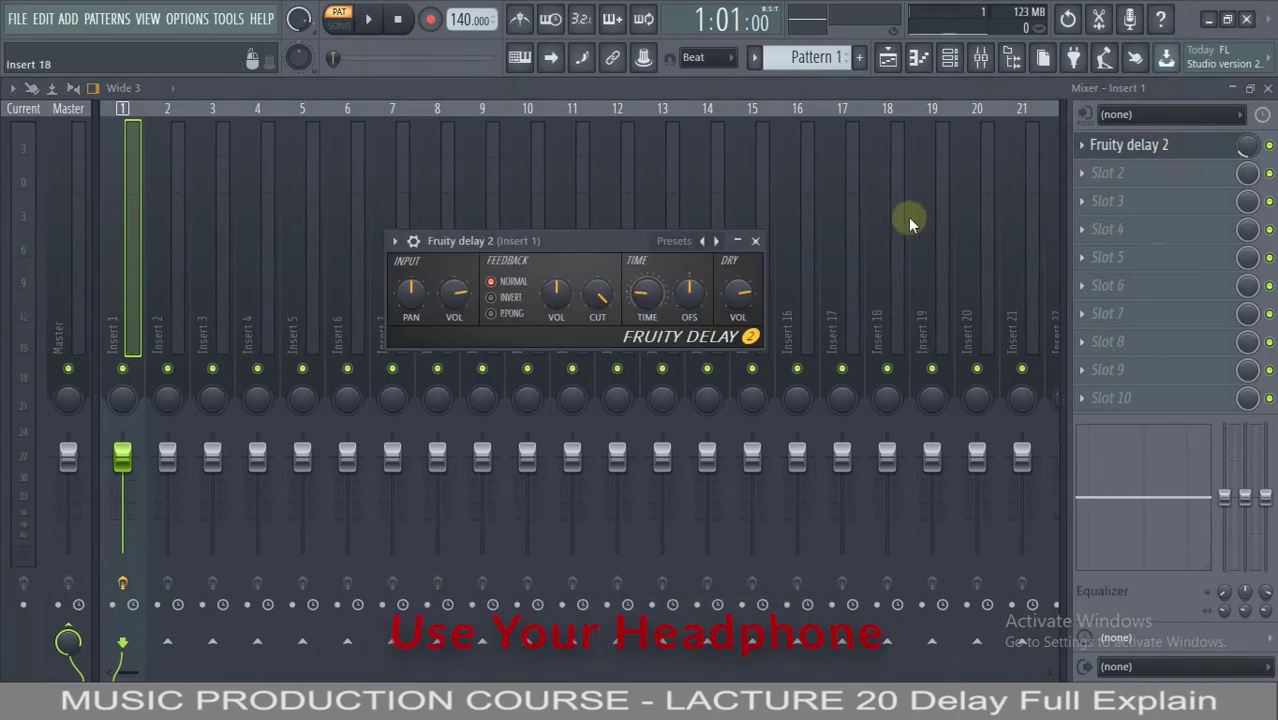
{"action": "key", "text": "Escape"}
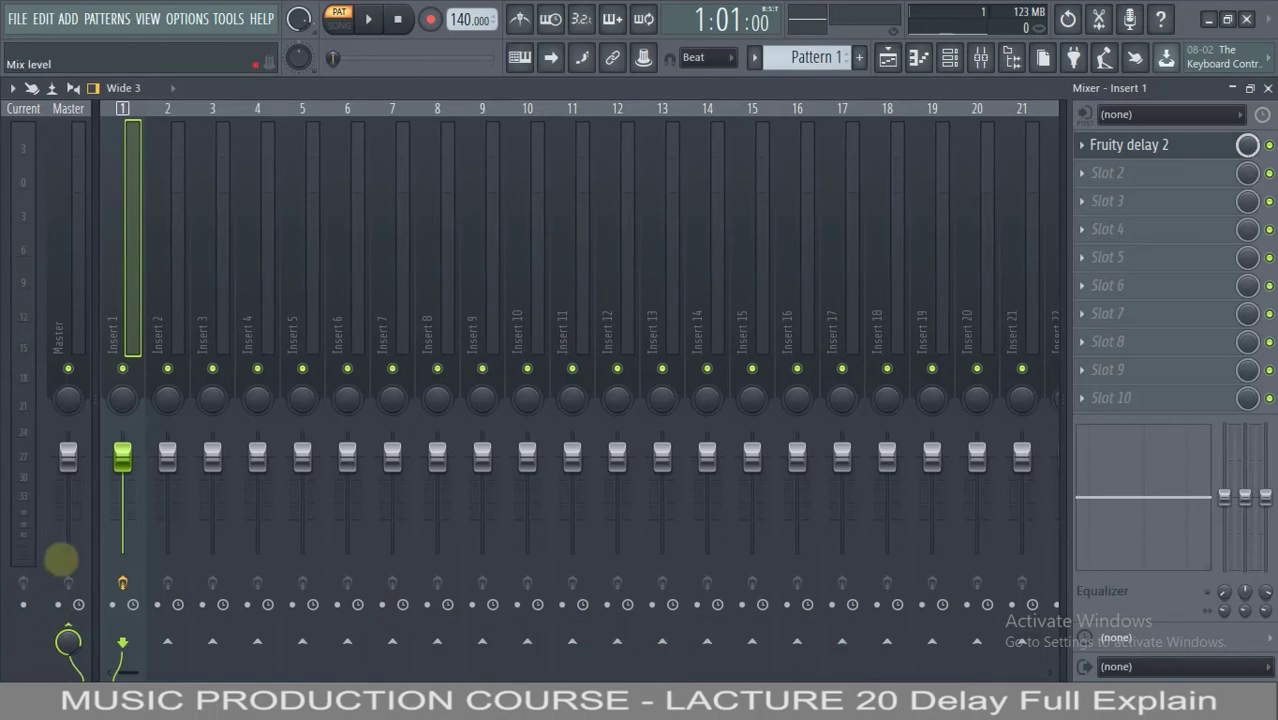
Open Fruity Delay 2 and sweep its input panning fully left, to 100% right, and back fully left.
{"action": "left_click", "coordinate": [1208, 146]}
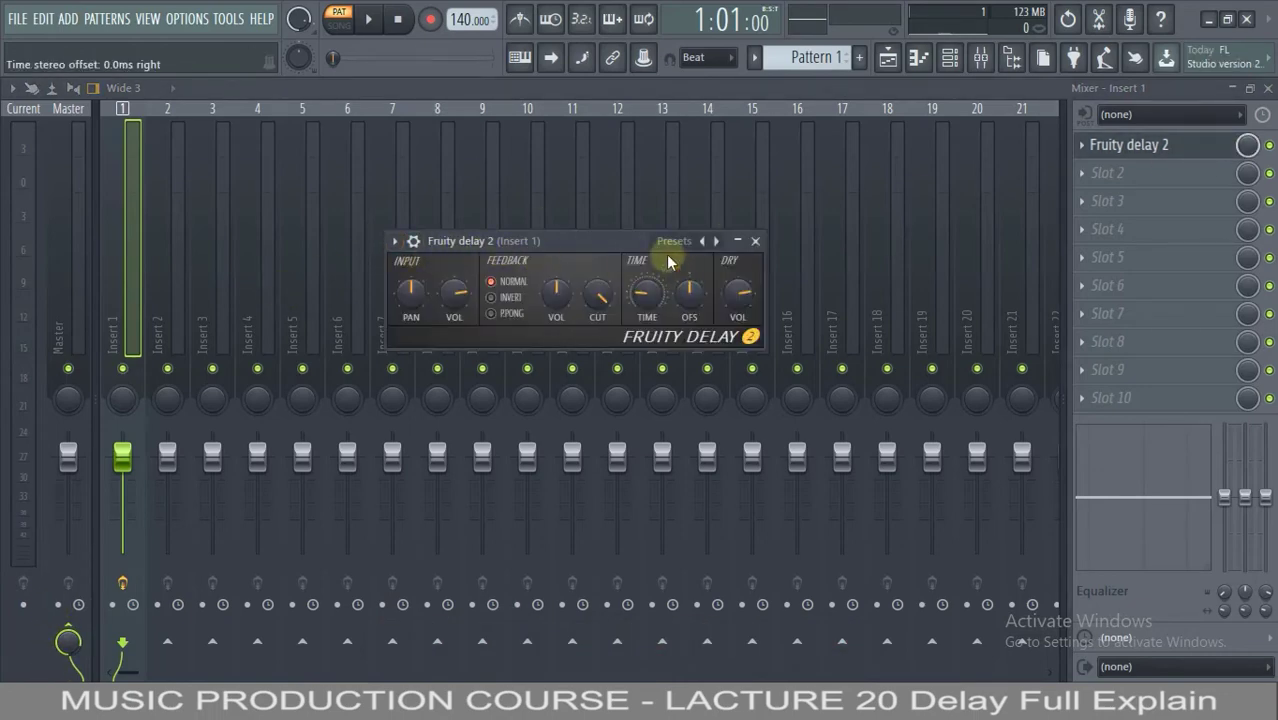
{"action": "left_click_drag", "start_coordinate": [526, 242], "coordinate": [526, 209]}
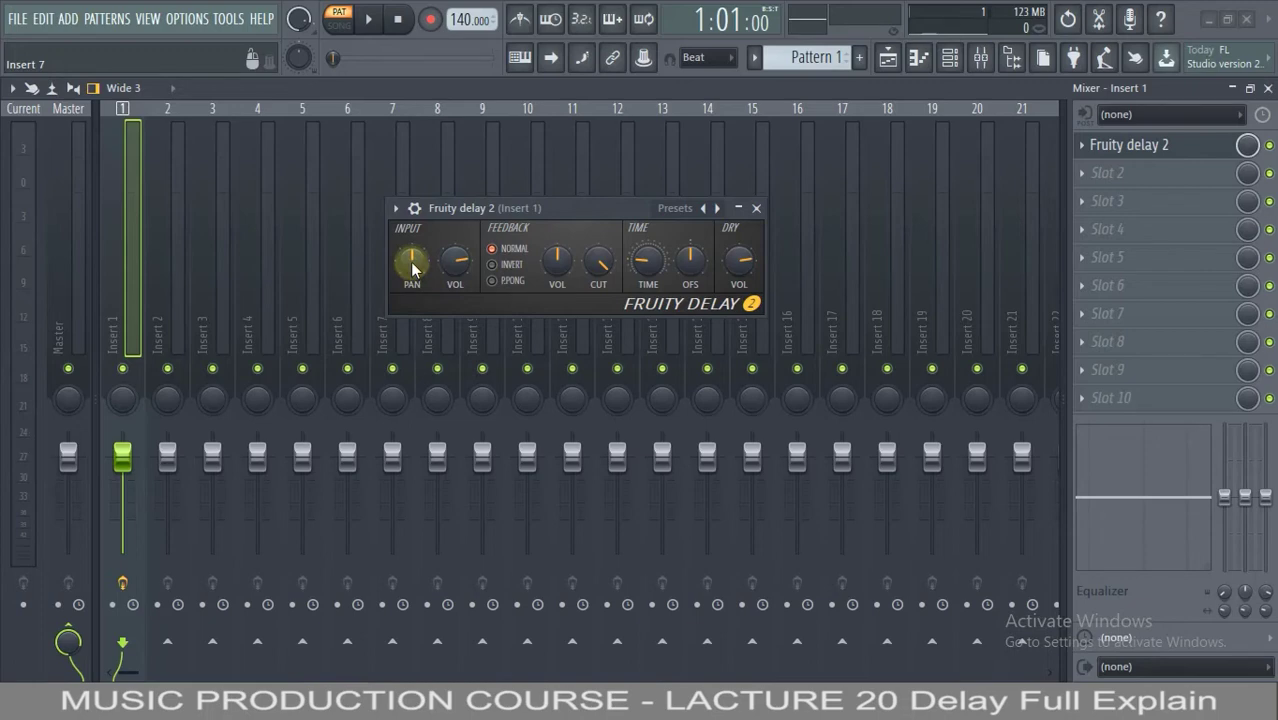
{"action": "left_click_drag", "start_coordinate": [413, 265], "coordinate": [414, 532]}
{"action": "left_click_drag", "start_coordinate": [414, 240], "coordinate": [412, 94]}
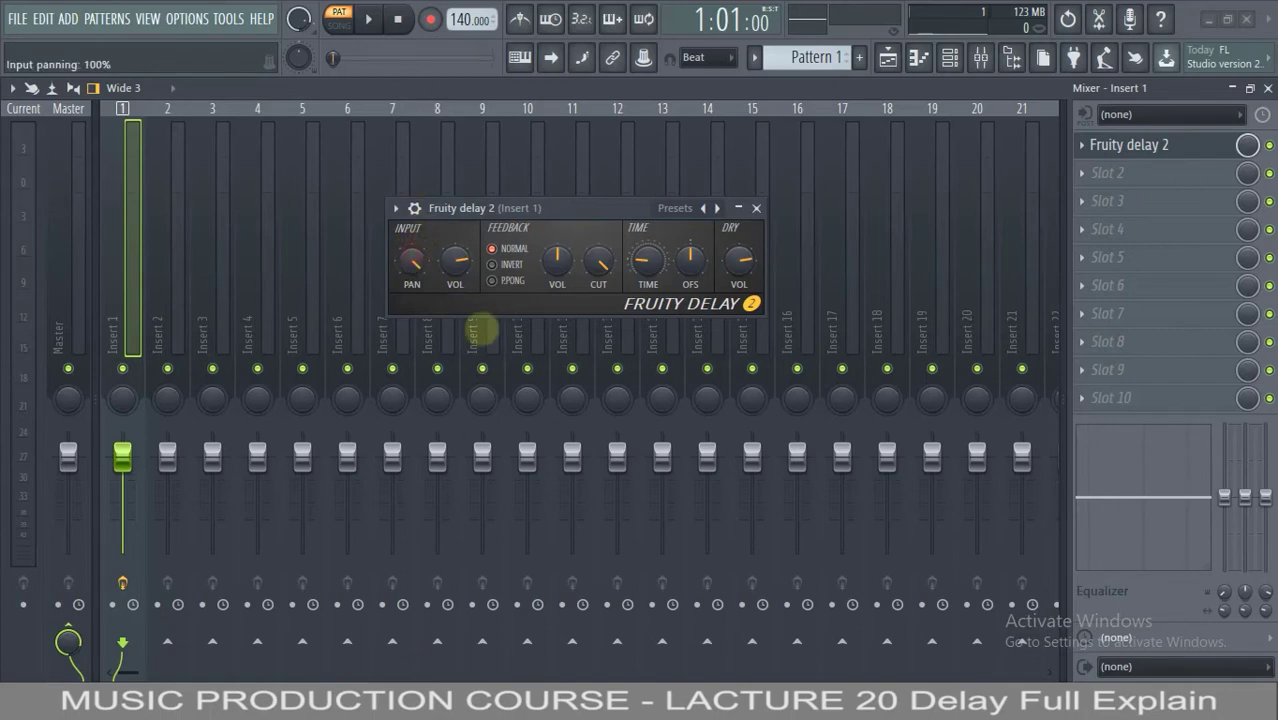
{"action": "left_click_drag", "start_coordinate": [412, 258], "coordinate": [410, 546]}
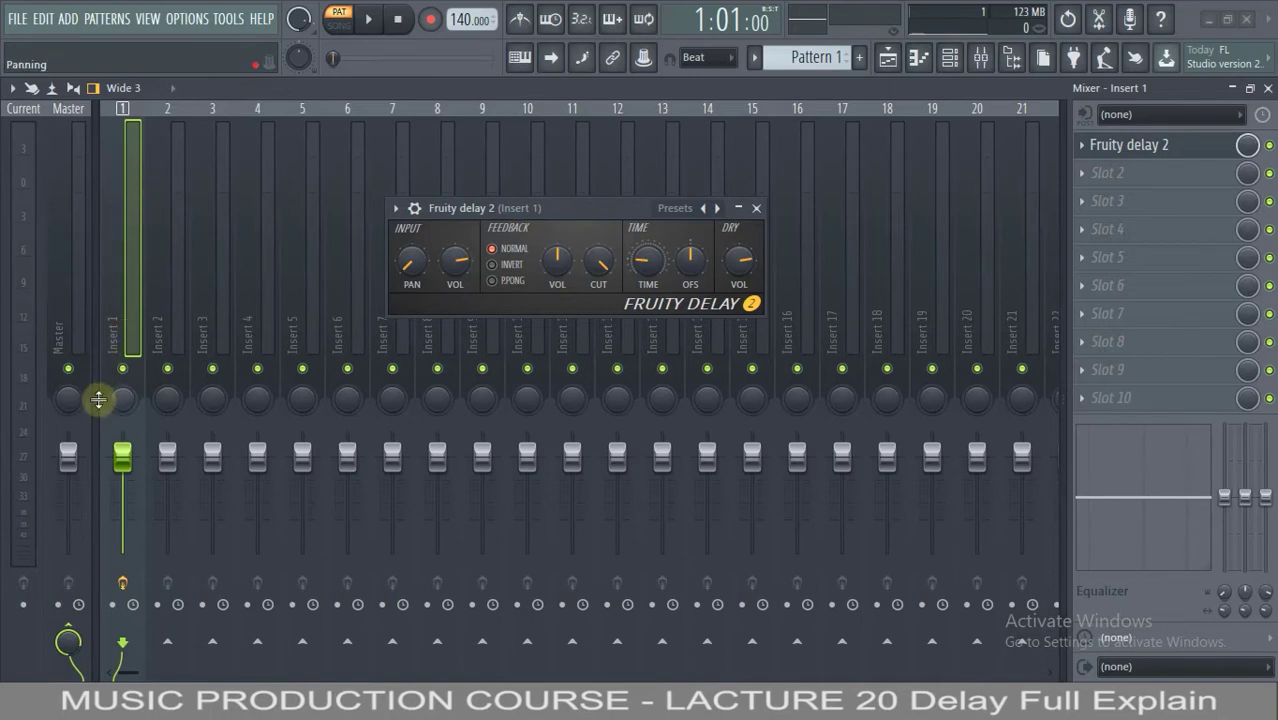
Resize the mixer's level meters, switch the mixer layout to Extra large, and reposition the Fruity Delay 2 window.
{"action": "left_click_drag", "start_coordinate": [100, 400], "coordinate": [120, 652]}
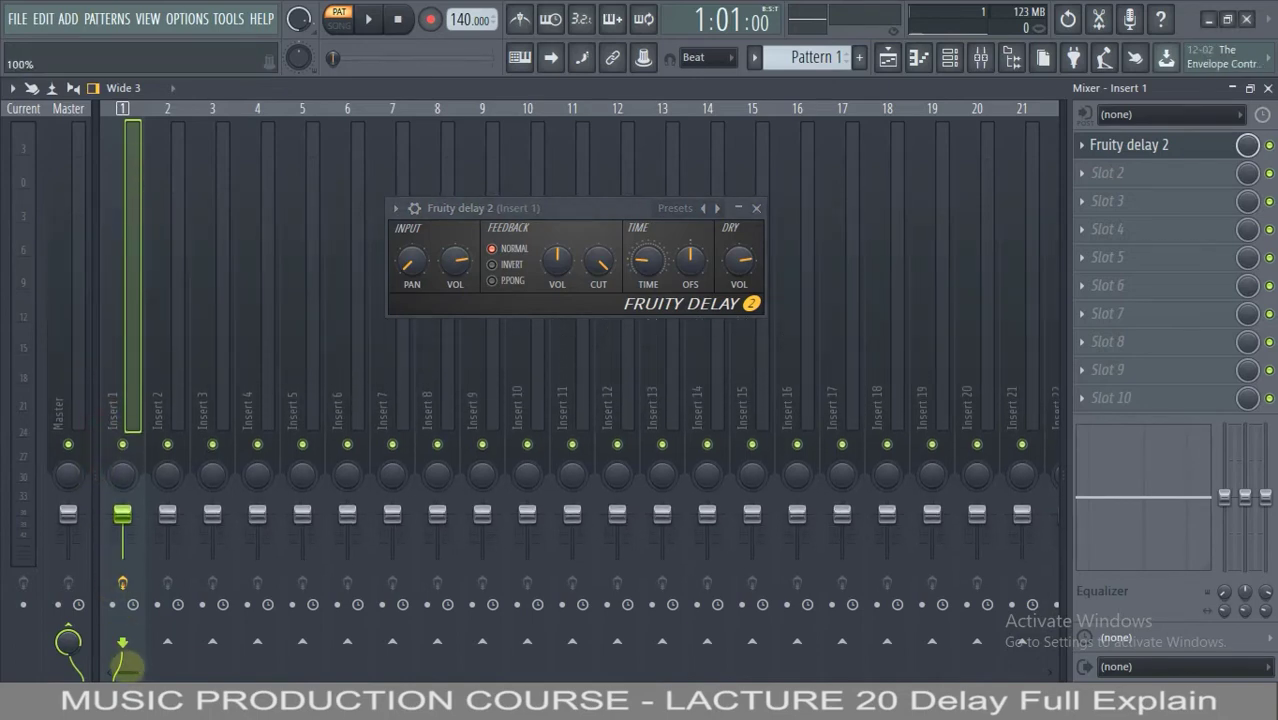
{"action": "left_click", "coordinate": [131, 88]}
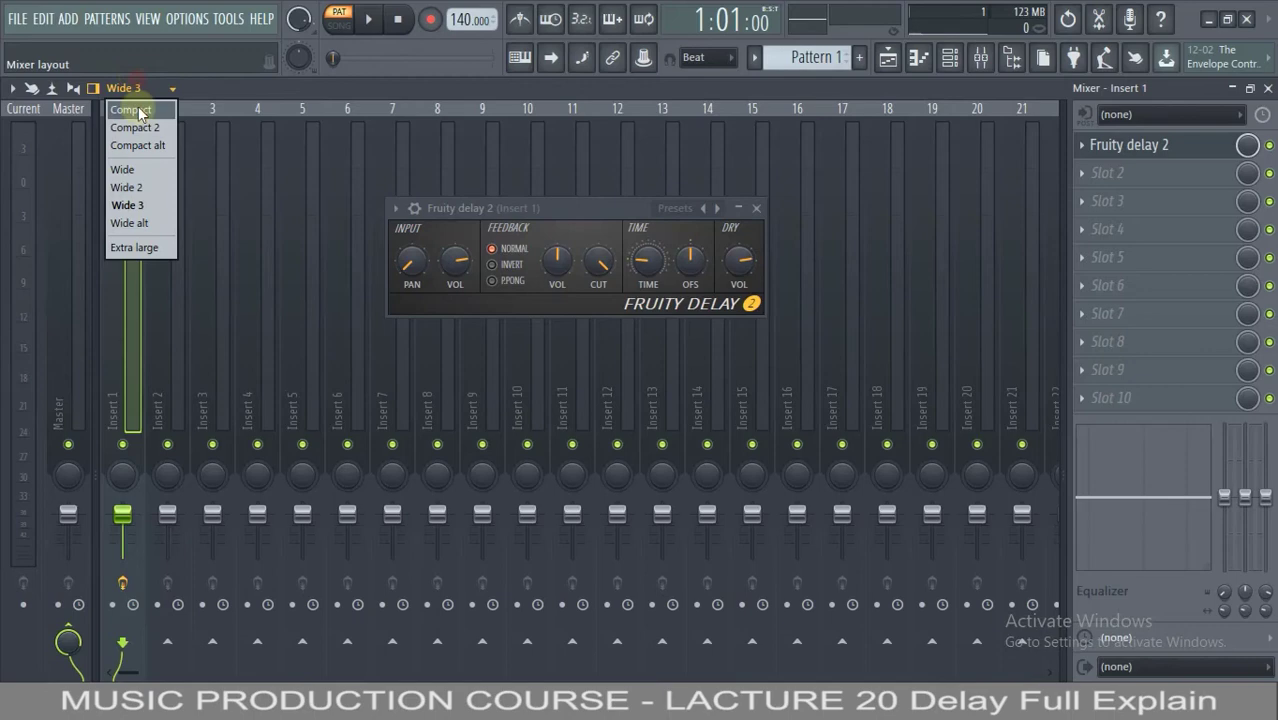
{"action": "left_click", "coordinate": [134, 247]}
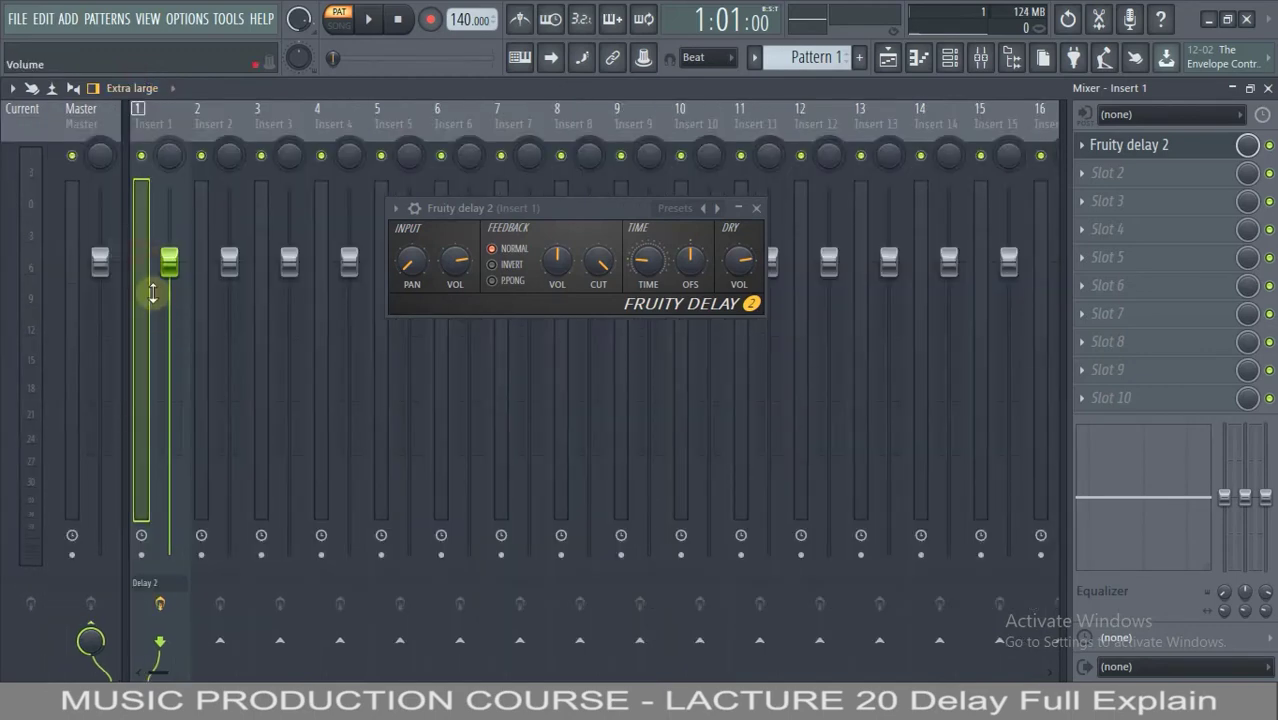
{"action": "left_click_drag", "start_coordinate": [516, 208], "coordinate": [532, 210]}
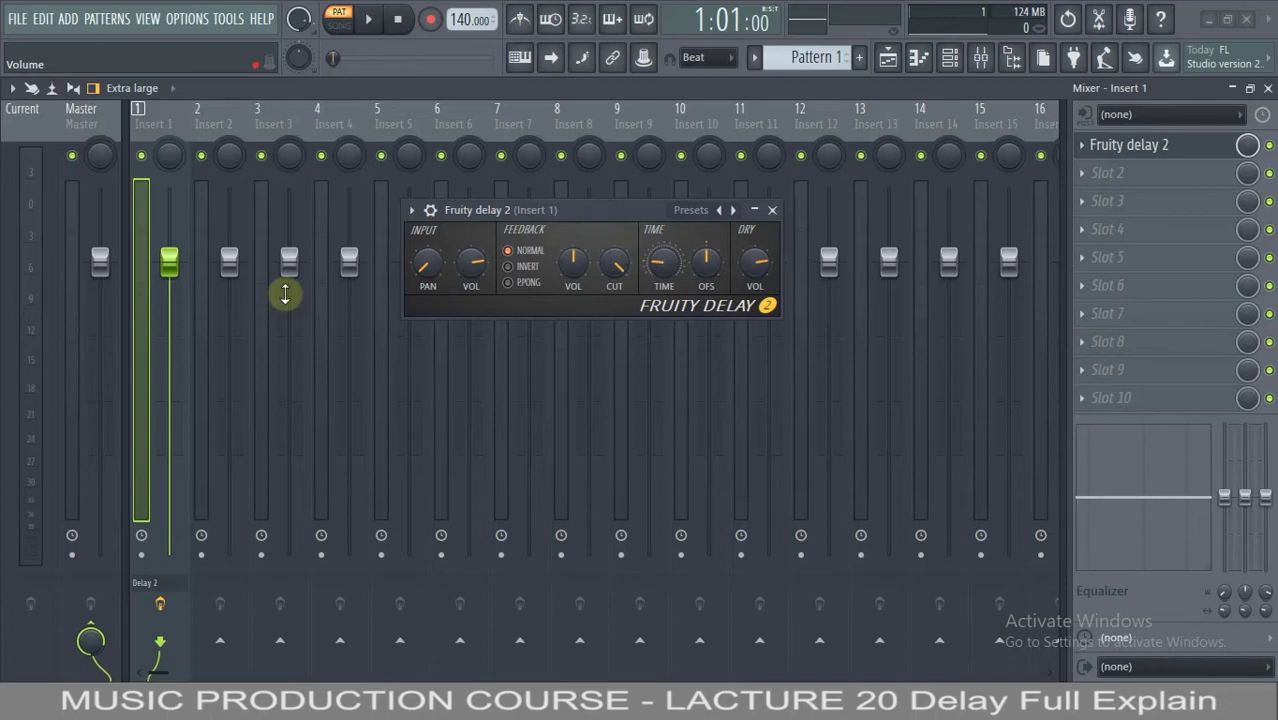
View the clap channel in the channel rack and close the rack again.
{"action": "left_click", "coordinate": [951, 58]}
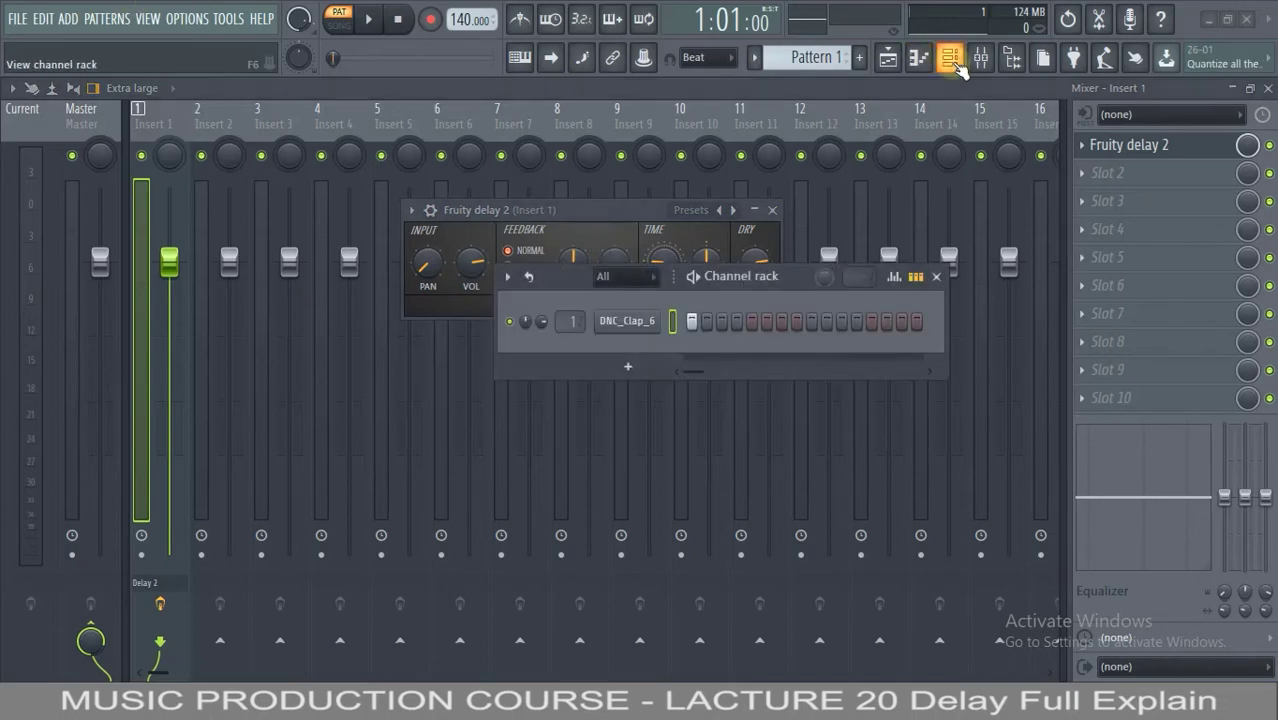
{"action": "left_click", "coordinate": [935, 278]}
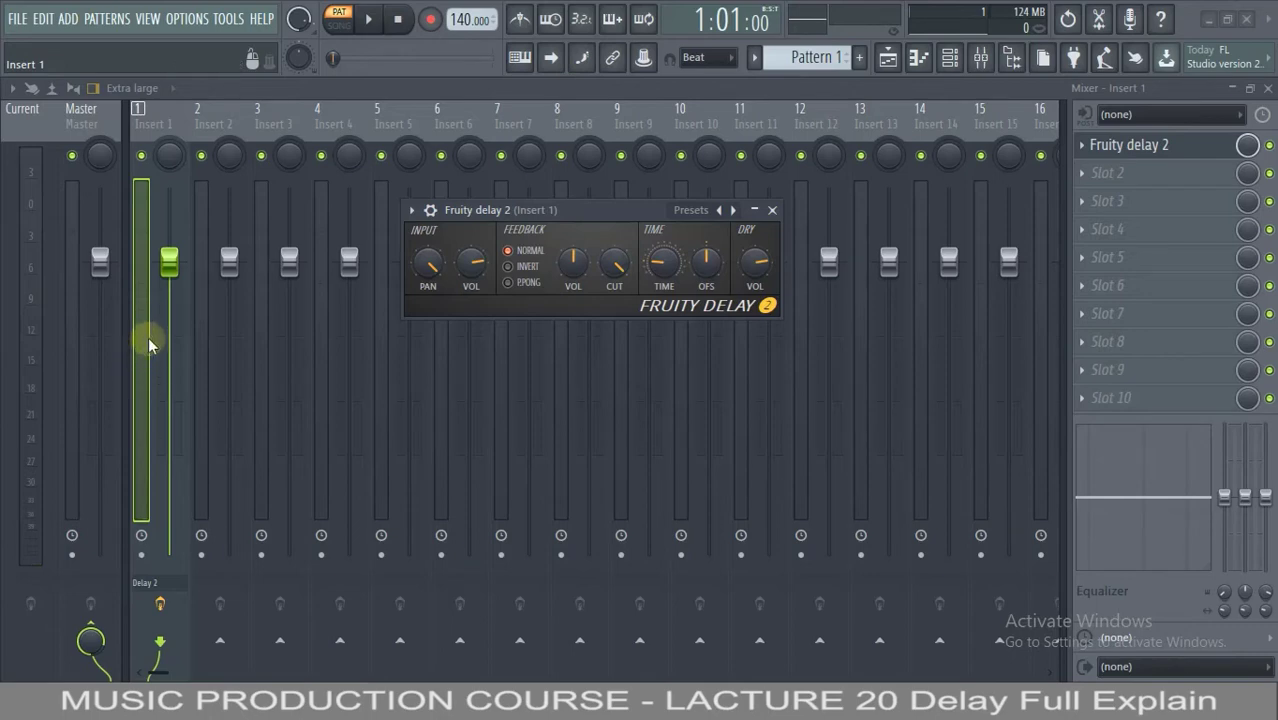
Lower the input volume of Fruity Delay 2 below 35% and play the pattern.
{"action": "left_click_drag", "start_coordinate": [470, 262], "coordinate": [463, 330]}
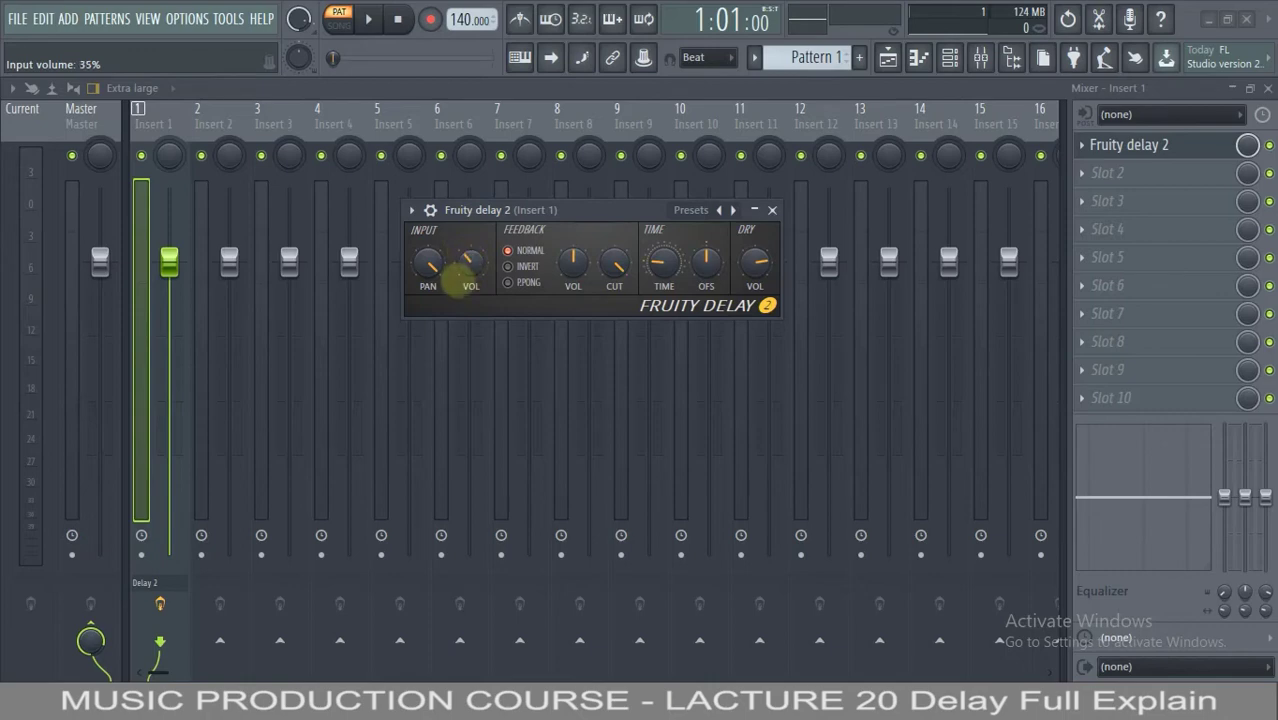
{"action": "left_click_drag", "start_coordinate": [458, 264], "coordinate": [450, 300]}
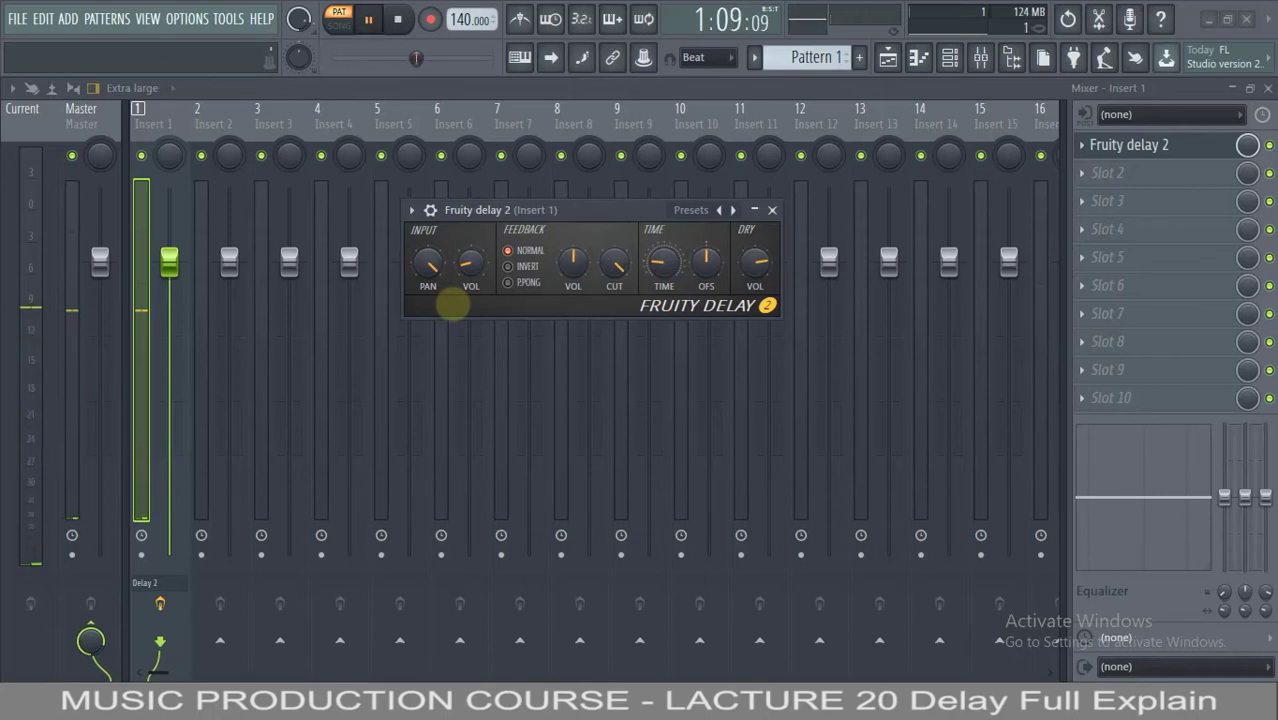
{"action": "key", "text": "space"}
Raise the Fruity Delay 2 input volume to maximum, play the pattern, and return the volume to about its original level.
{"action": "left_click", "coordinate": [471, 260]}
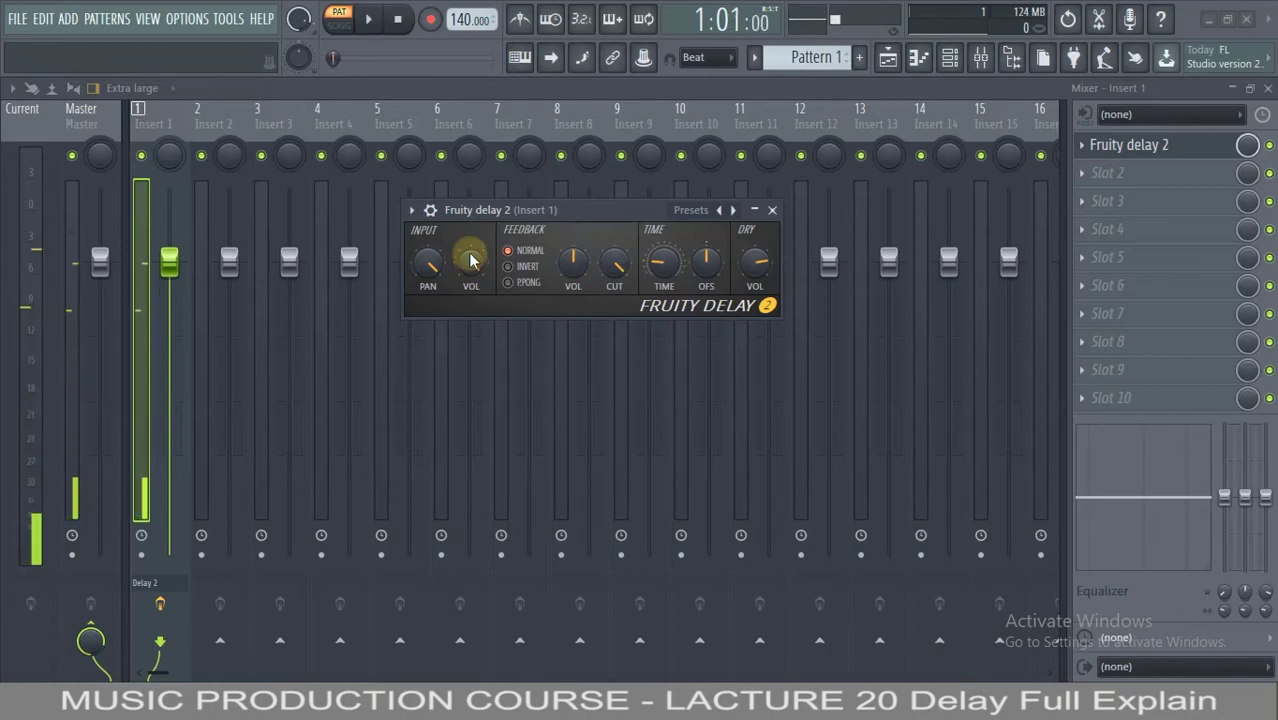
{"action": "key", "text": "space"}
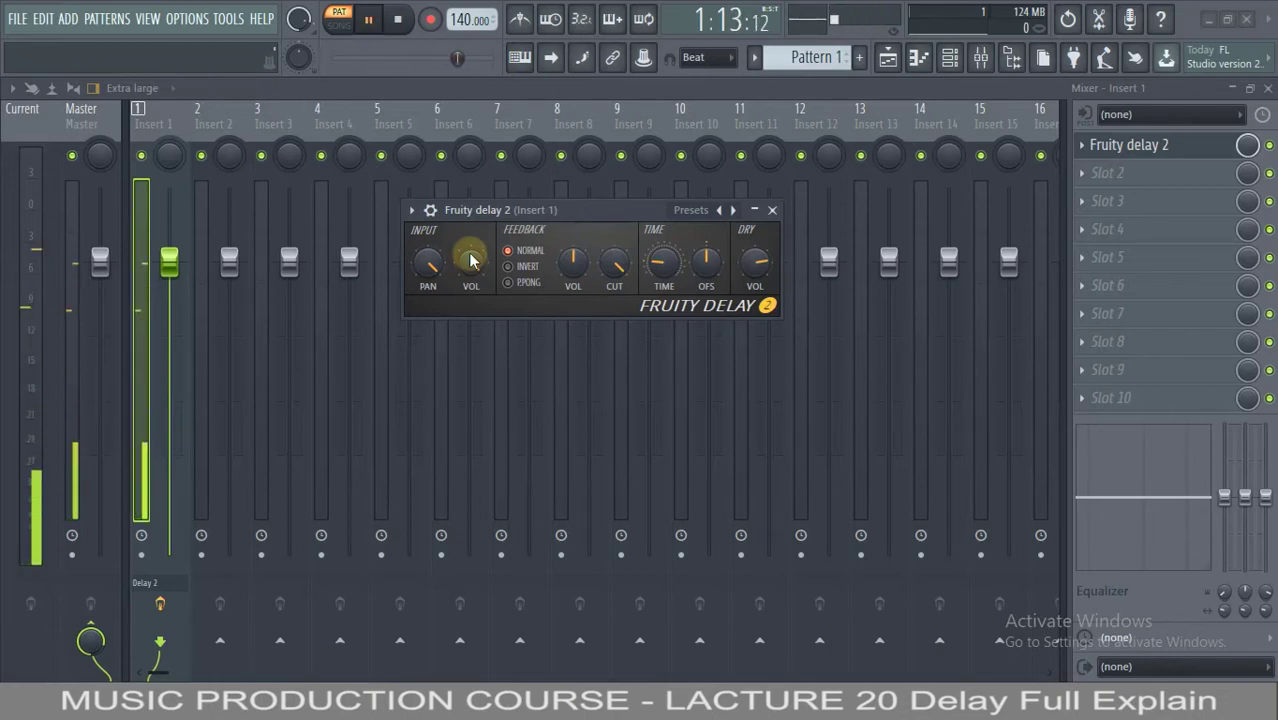
{"action": "key", "text": "space"}
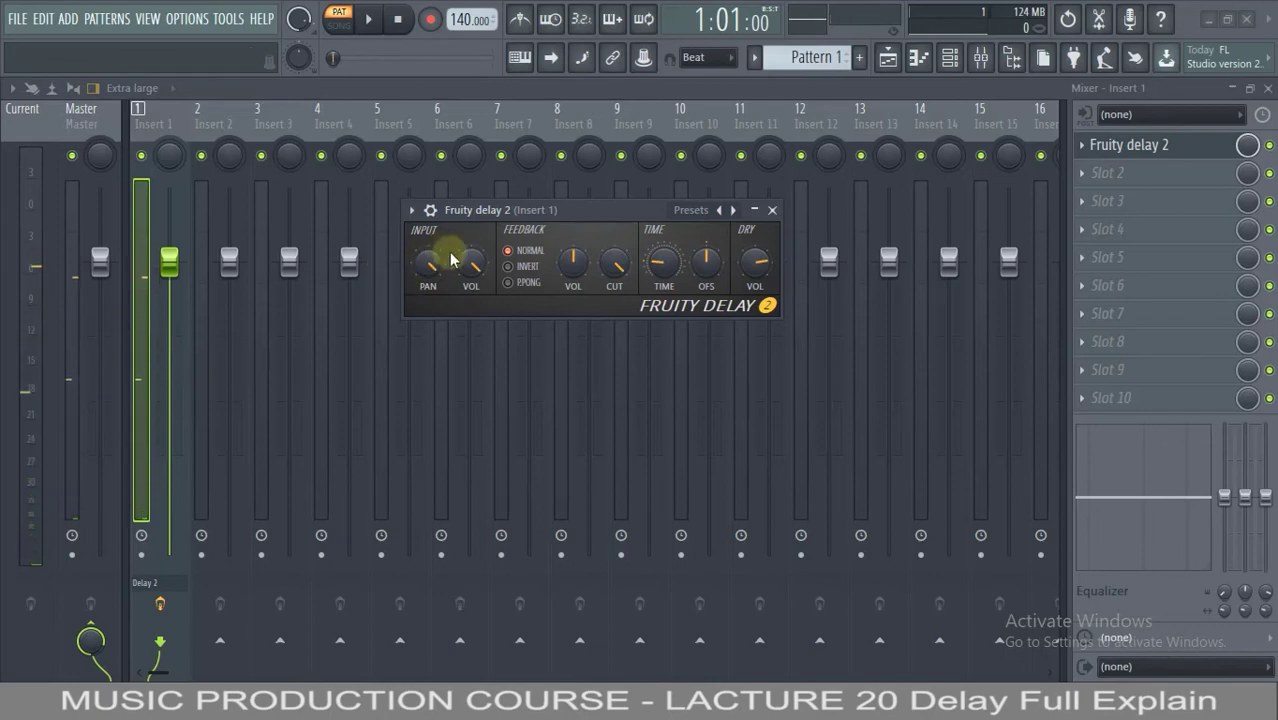
{"action": "mouse_move", "coordinate": [467, 262]}
{"action": "left_mouse_down"}
{"action": "mouse_move", "coordinate": [467, 300]}
{"action": "mouse_move", "coordinate": [472, 212]}
{"action": "mouse_move", "coordinate": [465, 290]}
{"action": "mouse_move", "coordinate": [455, 248]}
{"action": "left_mouse_up"}
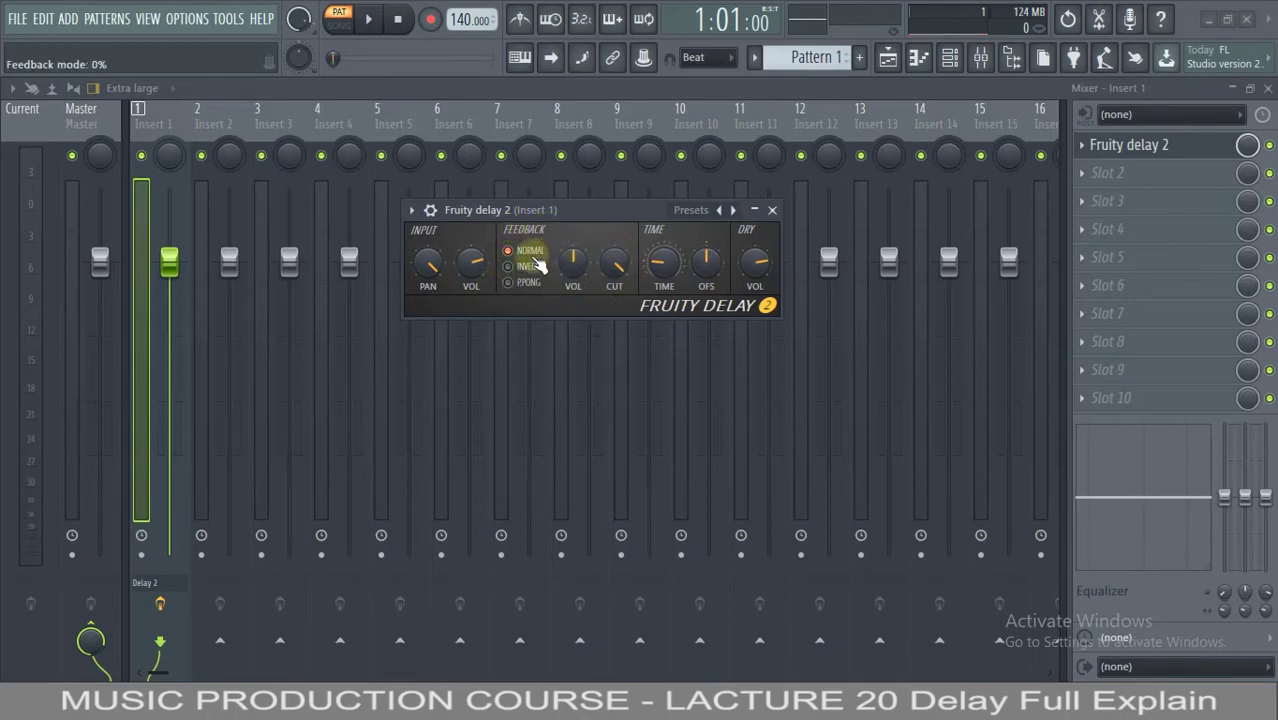
Reset the Fruity Delay 2 input panning to centre and play the pattern in Normal feedback mode.
{"action": "right_click", "coordinate": [430, 268]}
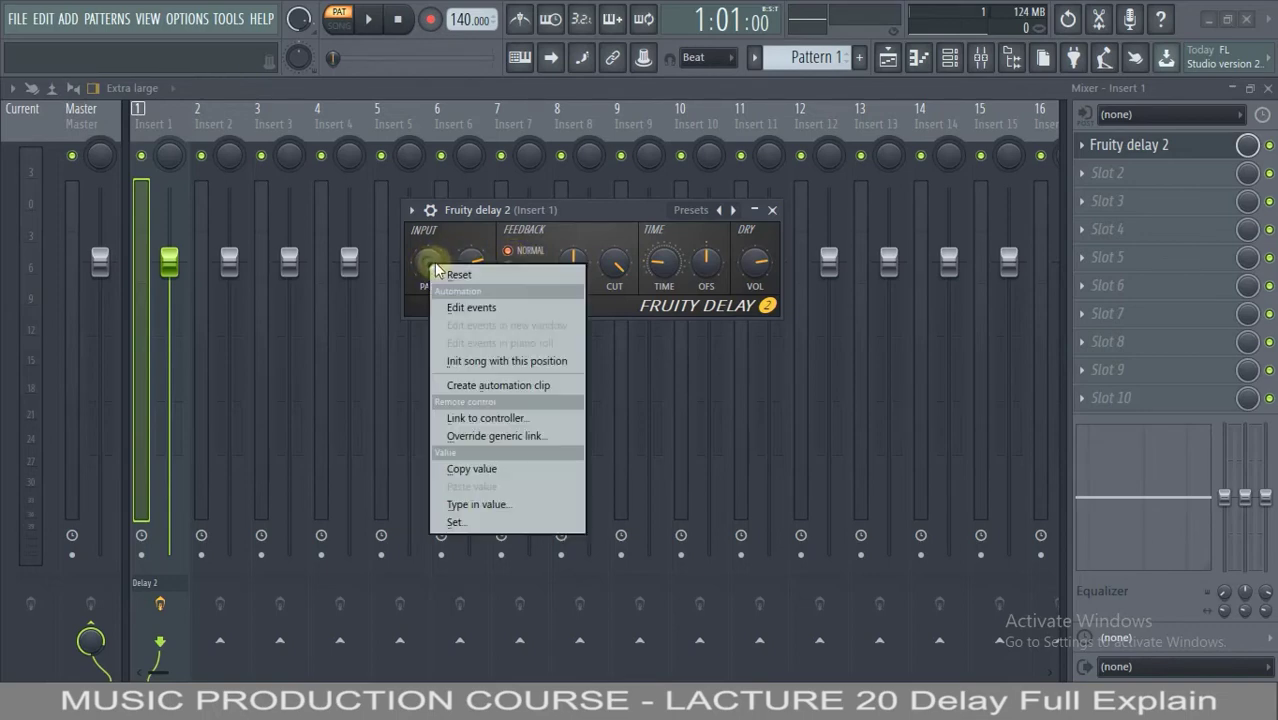
{"action": "left_click", "coordinate": [440, 274]}
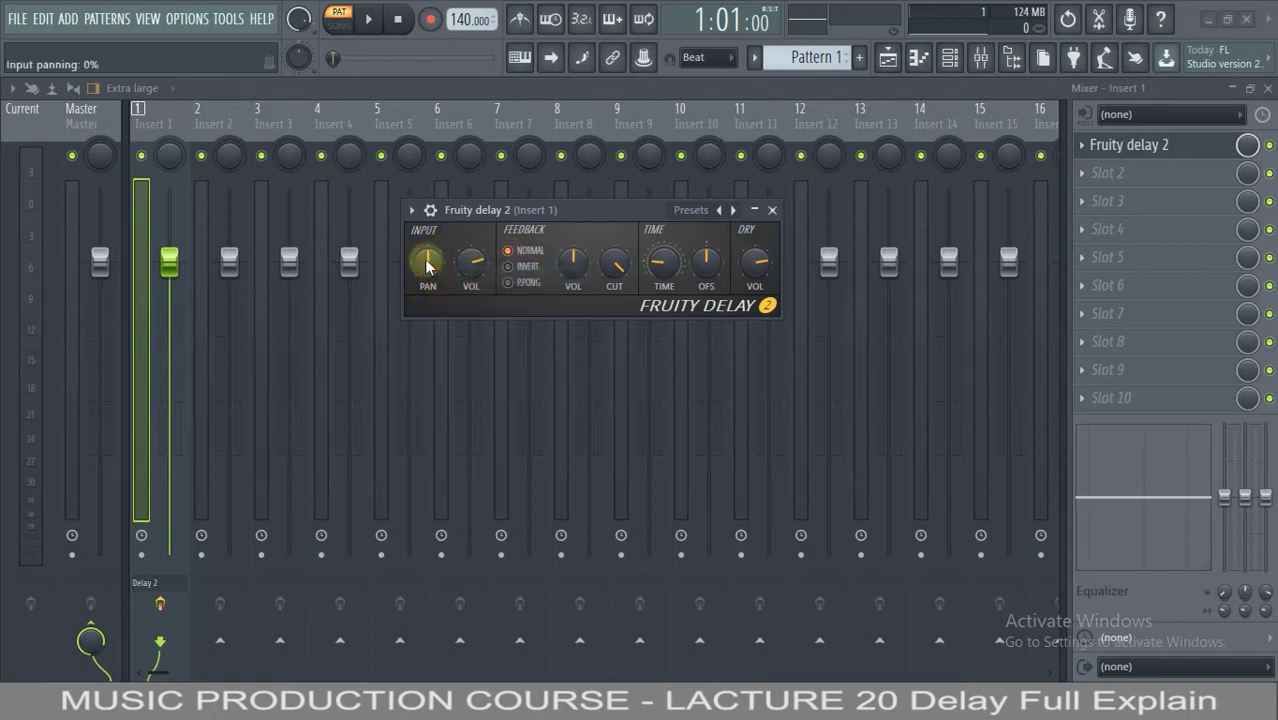
{"action": "key", "text": "space"}
{"action": "key", "text": "space"}
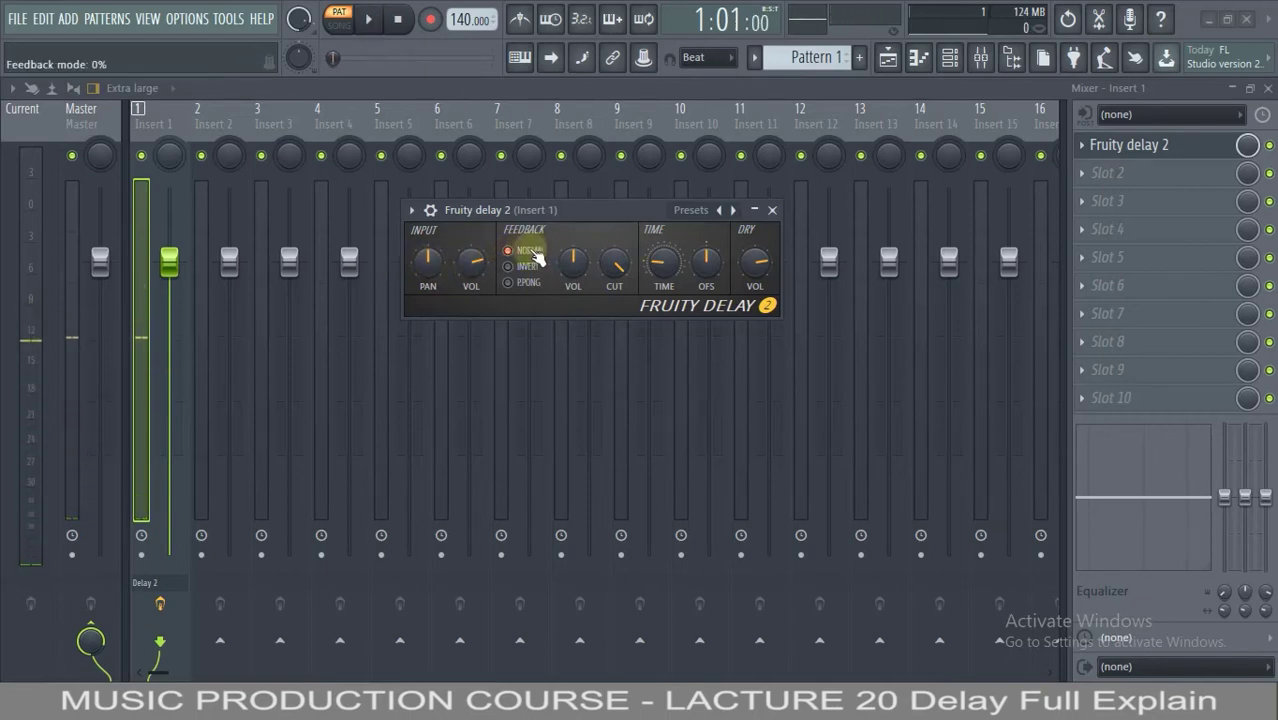
{"action": "key", "text": "space"}
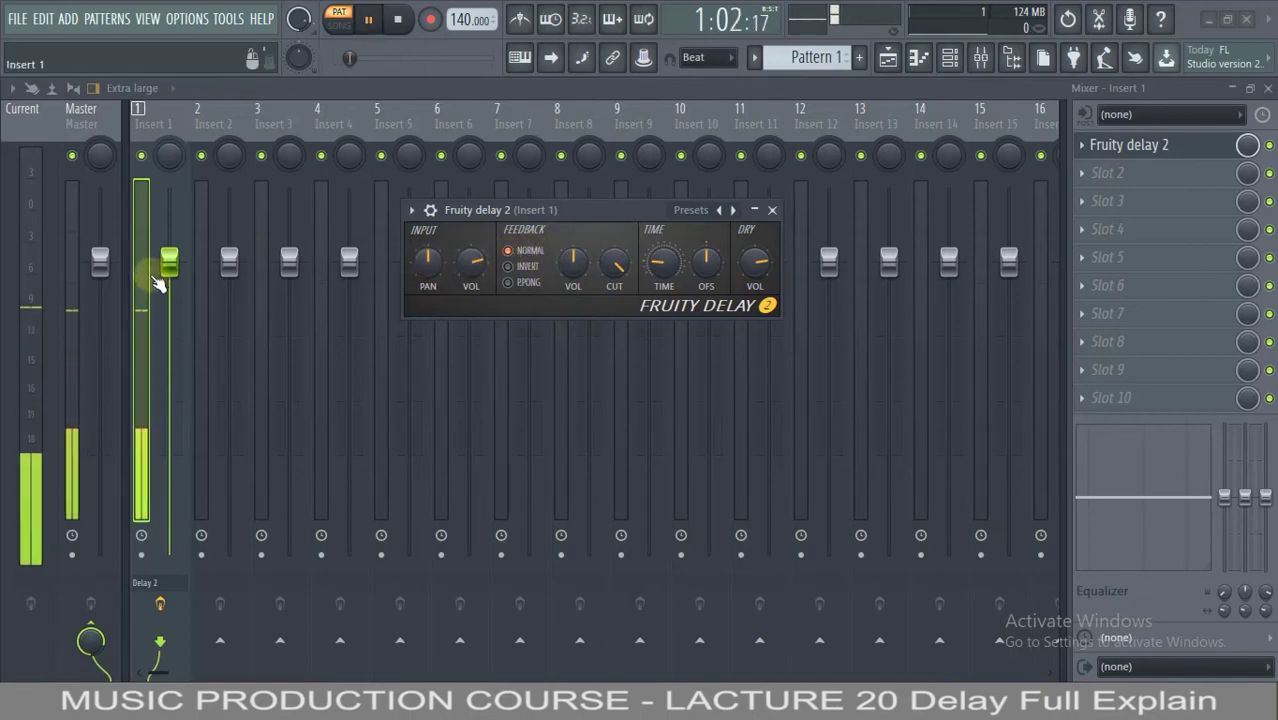
{"action": "key", "text": "space"}
Pan the Fruity Delay 2 input off centre to the left, audition the pattern, and reset the input panning.
{"action": "left_click_drag", "start_coordinate": [427, 262], "coordinate": [402, 398]}
{"action": "left_click", "coordinate": [421, 262]}
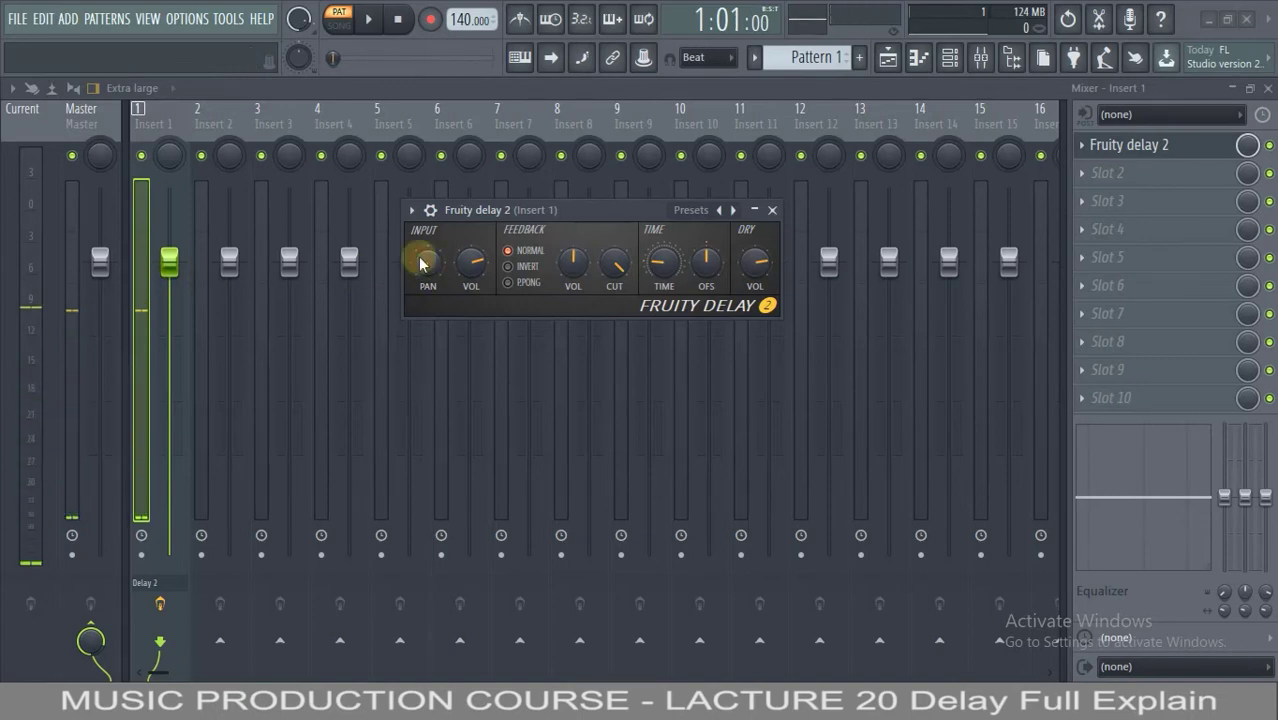
{"action": "key", "text": "space"}
{"action": "key", "text": "space"}
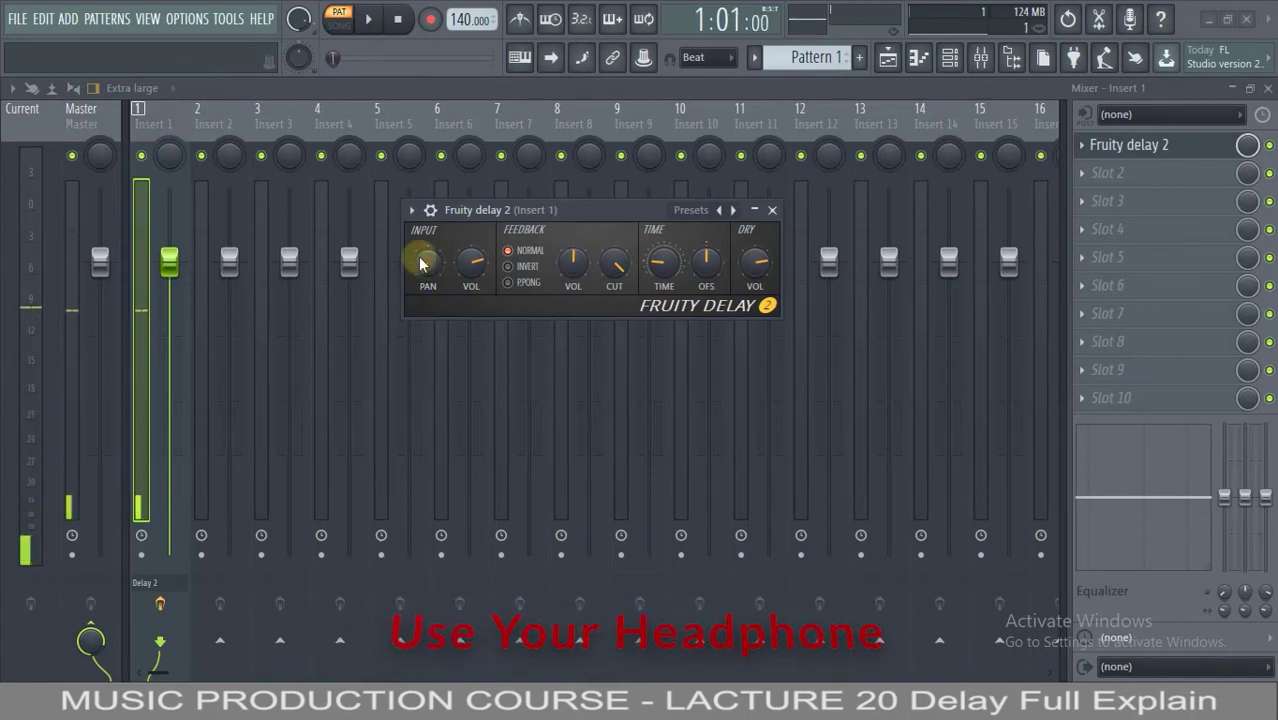
{"action": "key", "text": "space"}
{"action": "key", "text": "space"}
{"action": "right_click", "coordinate": [421, 262]}
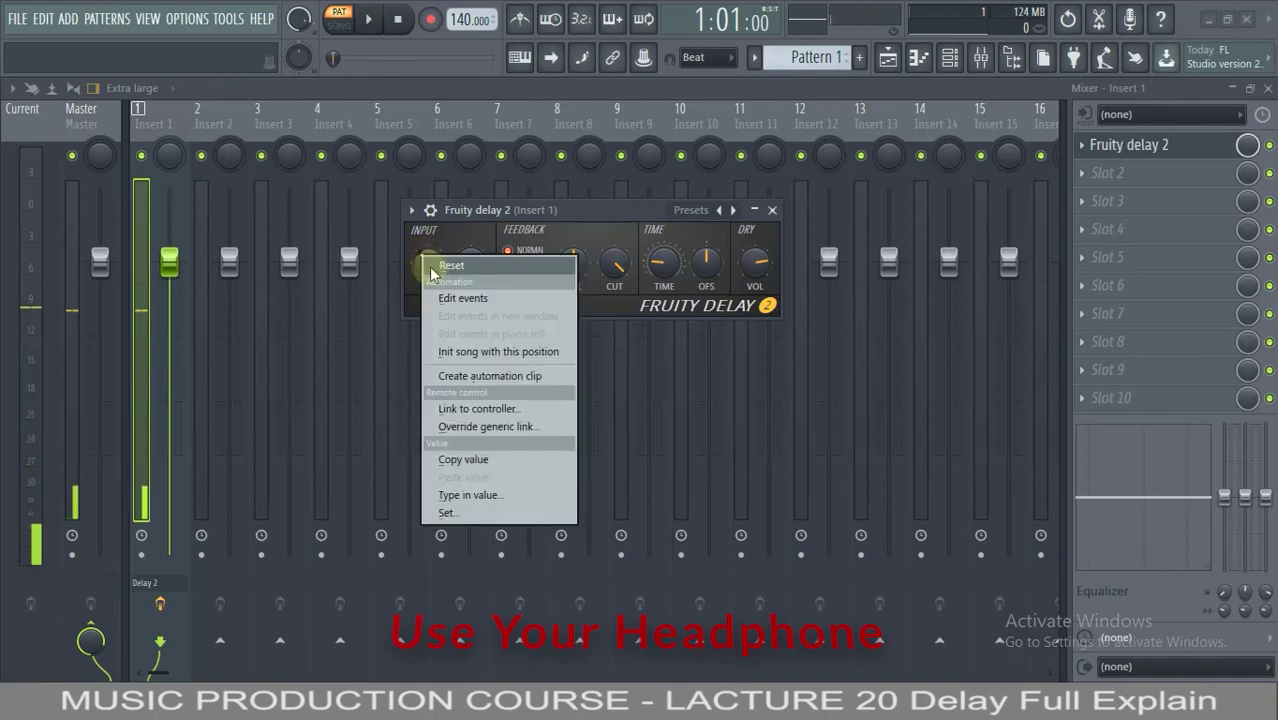
{"action": "left_click", "coordinate": [470, 272]}
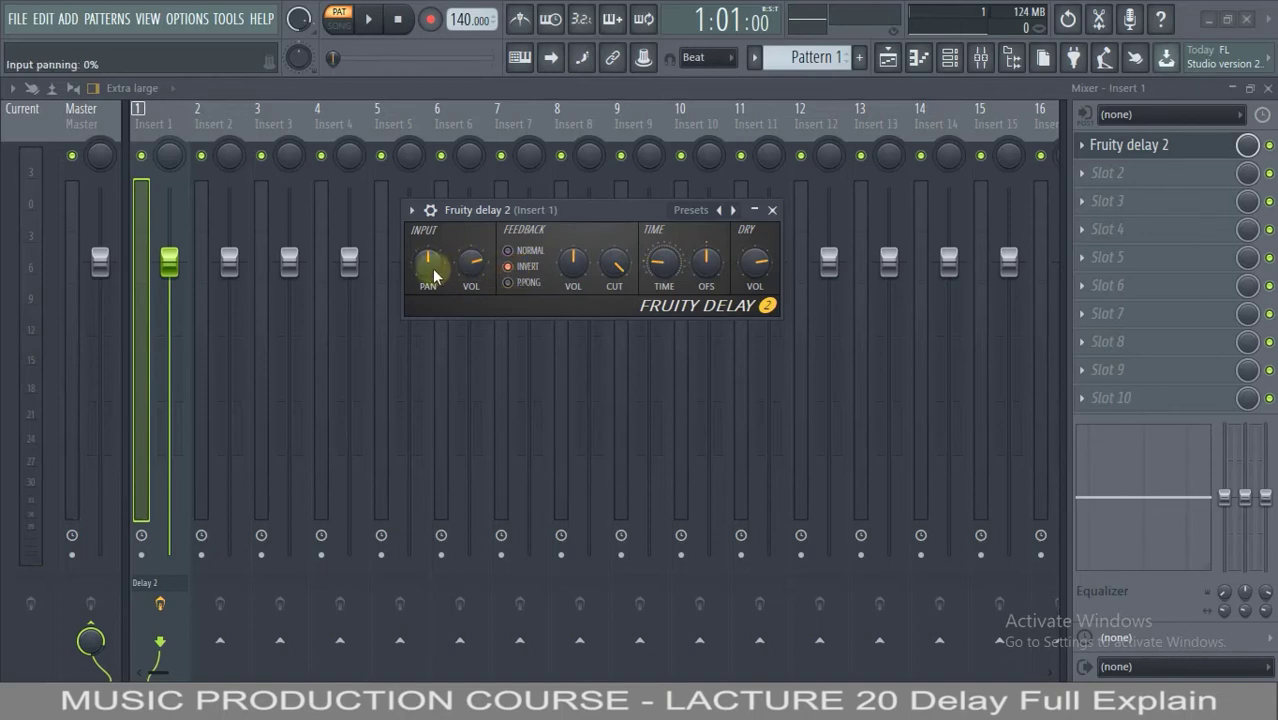
Pan the delay input fully left and play the pattern in Normal feedback mode.
{"action": "left_click_drag", "start_coordinate": [428, 264], "coordinate": [424, 370]}
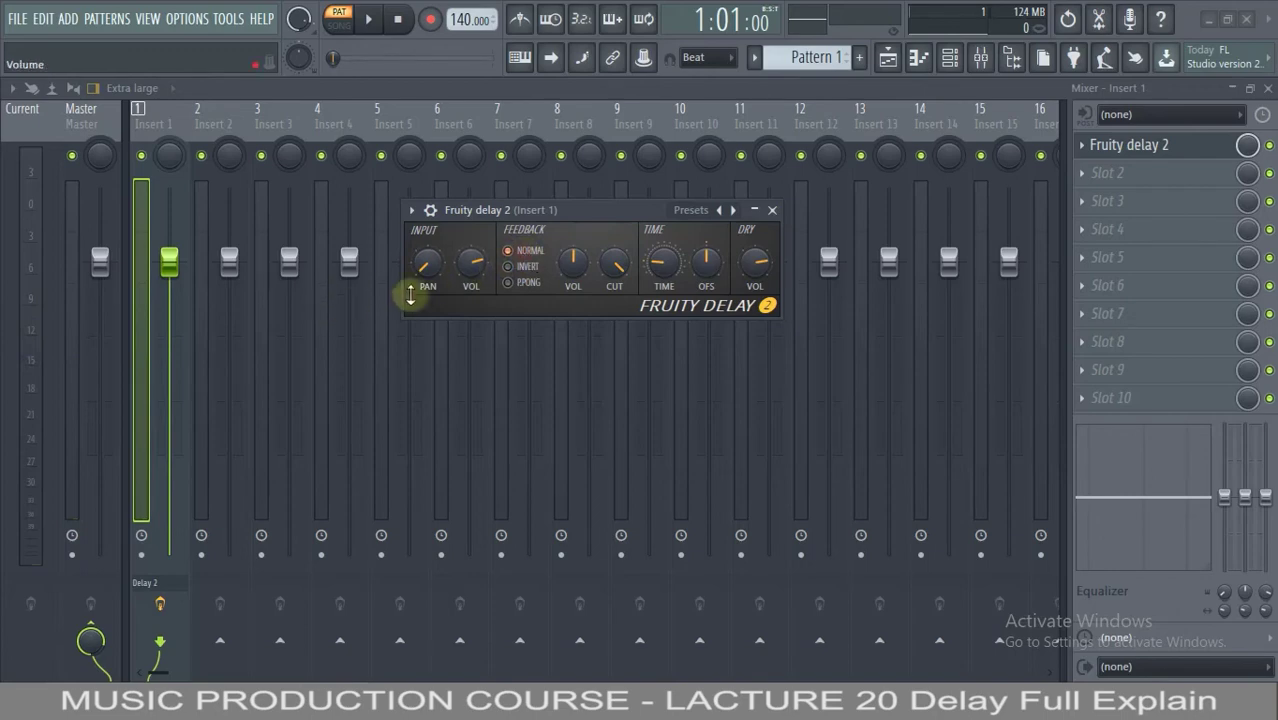
{"action": "key", "text": "space"}
{"action": "key", "text": "space"}
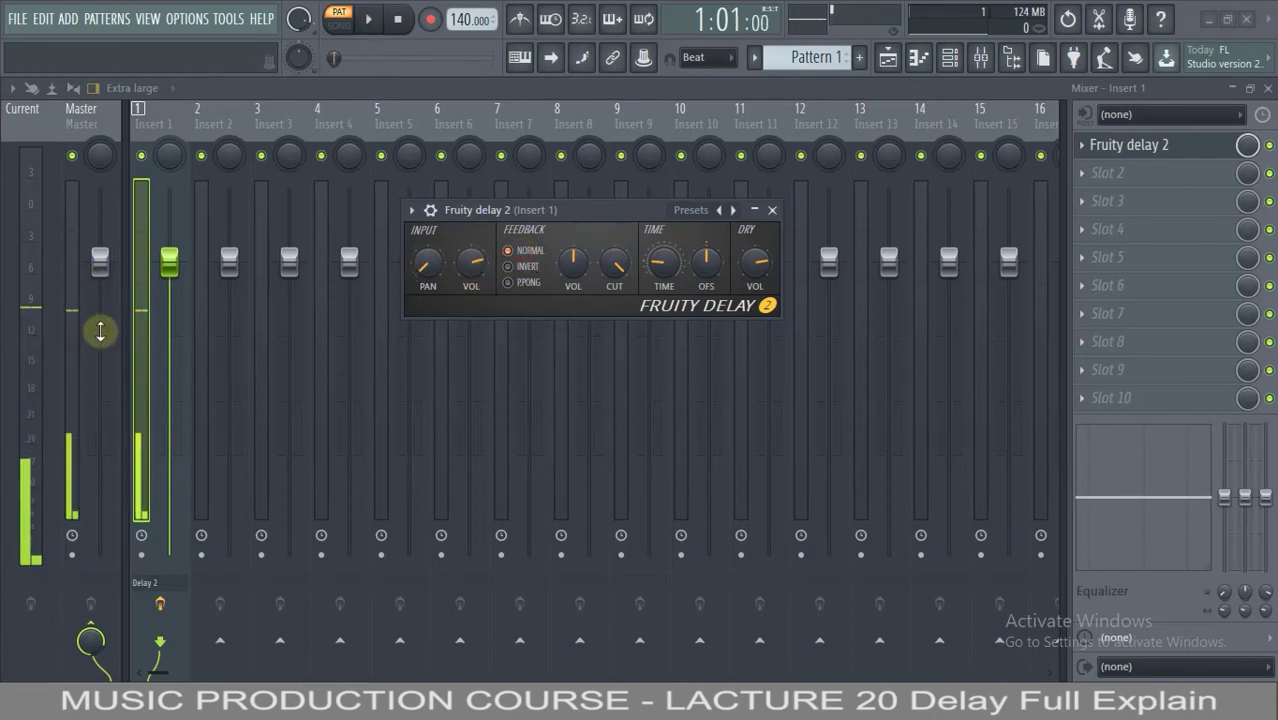
Switch the feedback mode to Invert, pan the delay input fully right, and play the pattern.
{"action": "left_click", "coordinate": [510, 269]}
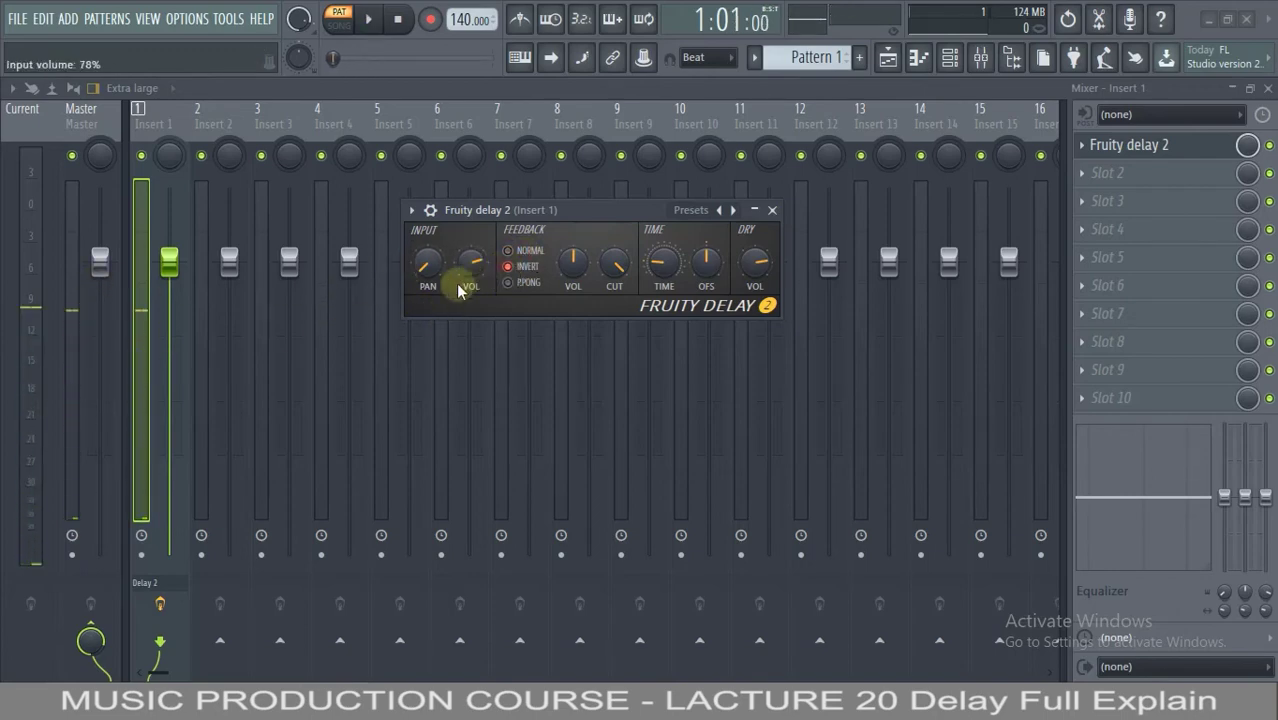
{"action": "left_click_drag", "start_coordinate": [435, 285], "coordinate": [425, 271]}
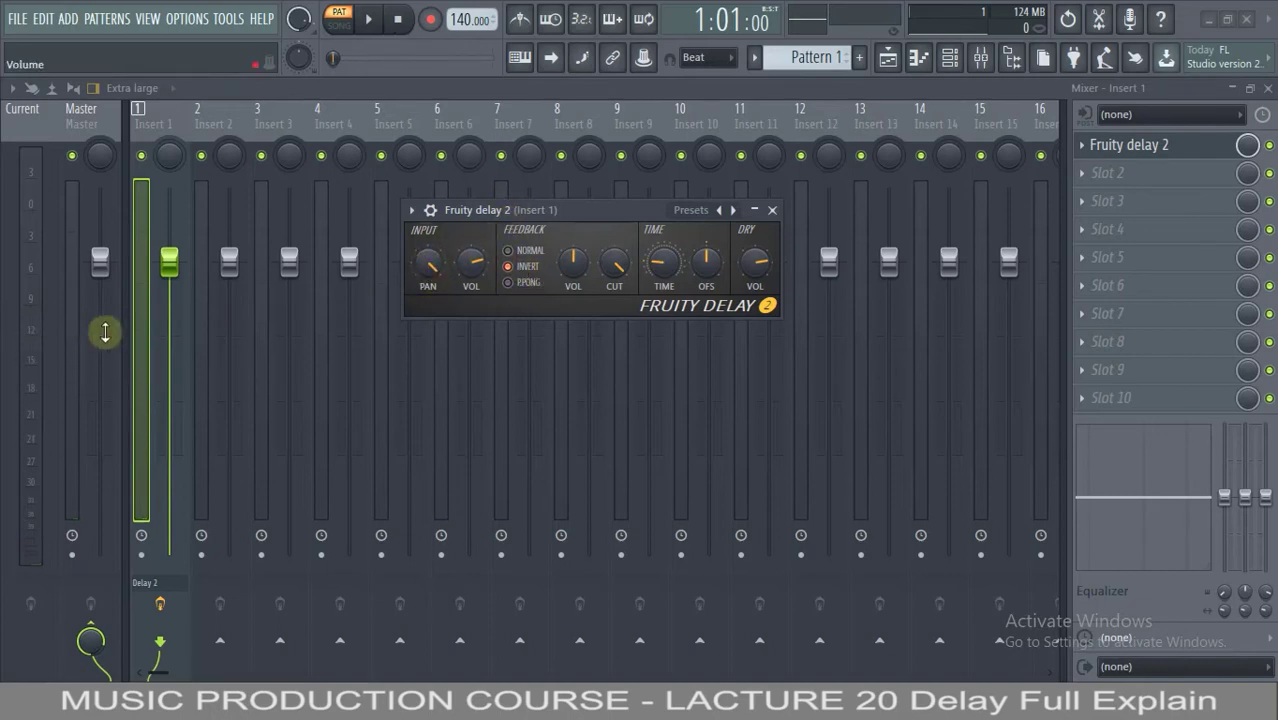
{"action": "key", "text": "space"}
{"action": "key", "text": "space"}
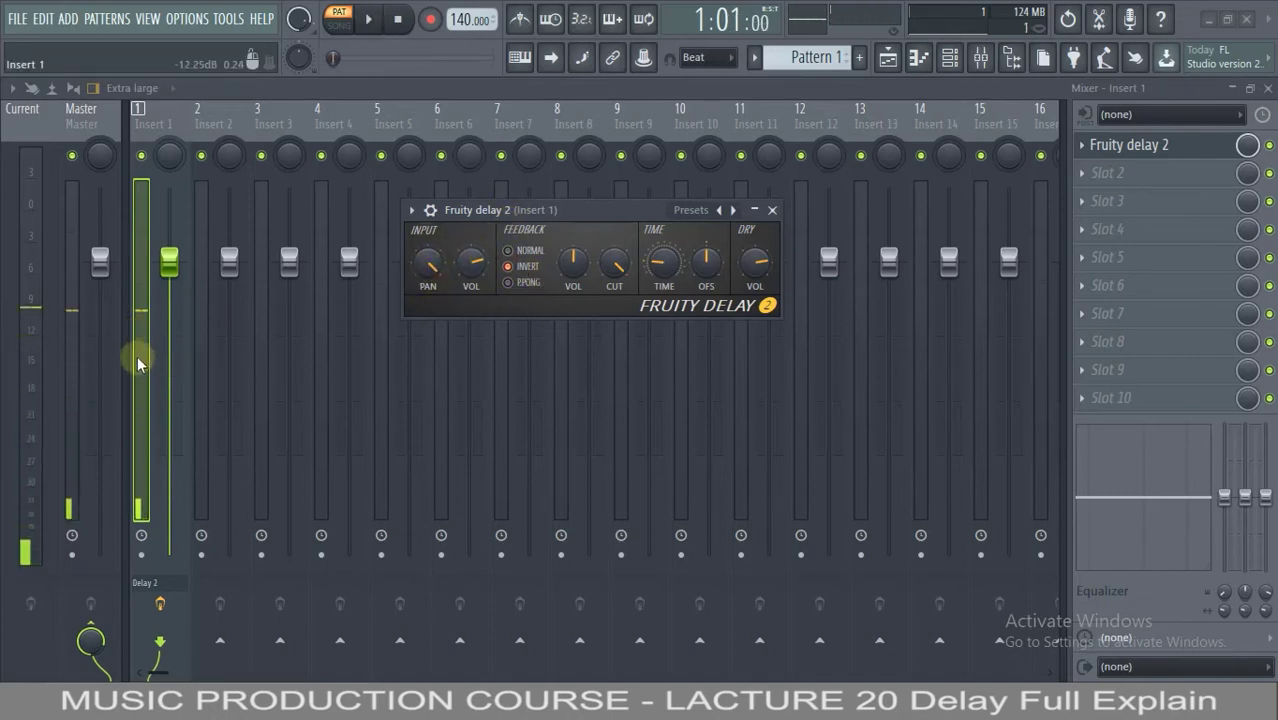
Switch the feedback mode to P.Pong, centre the input panning at 0%, and play the pattern.
{"action": "left_click", "coordinate": [508, 282]}
{"action": "left_click_drag", "start_coordinate": [428, 264], "coordinate": [432, 279]}
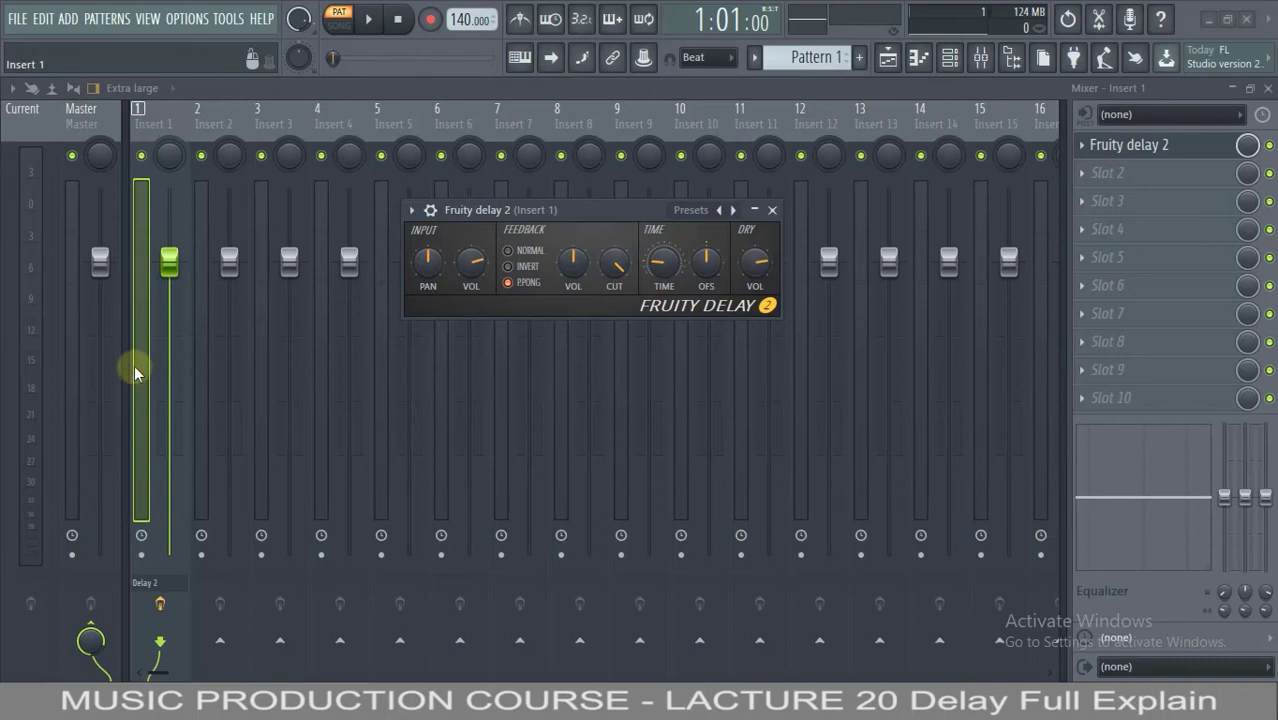
{"action": "key", "text": "space"}
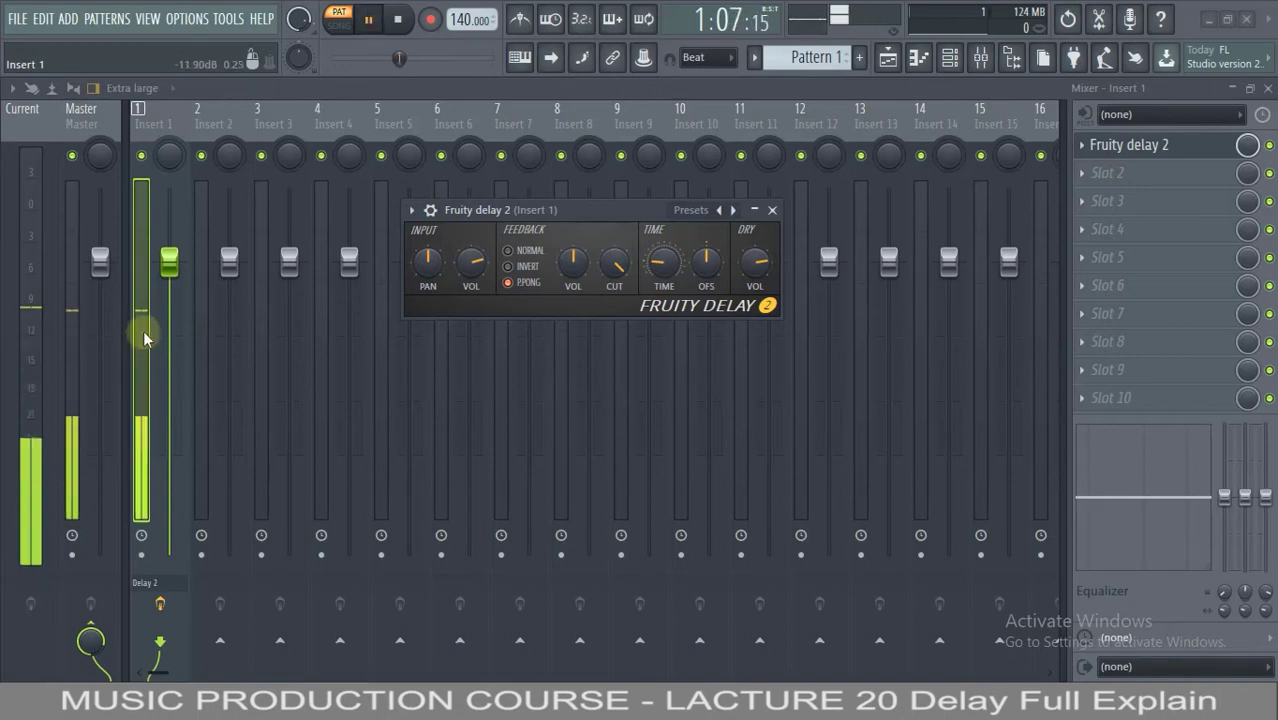
{"action": "key", "text": "space"}
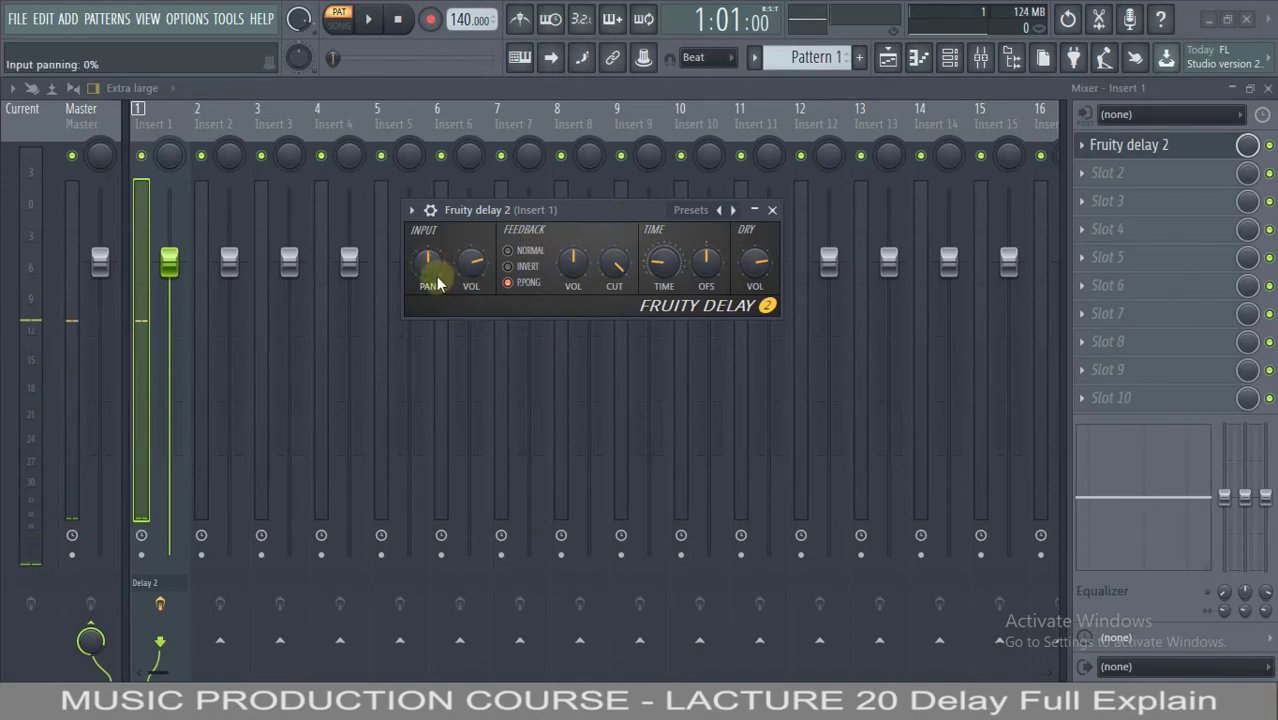
Set the input panning to -100% and audition the pattern in P.Pong feedback mode.
{"action": "left_click_drag", "start_coordinate": [428, 262], "coordinate": [427, 346]}
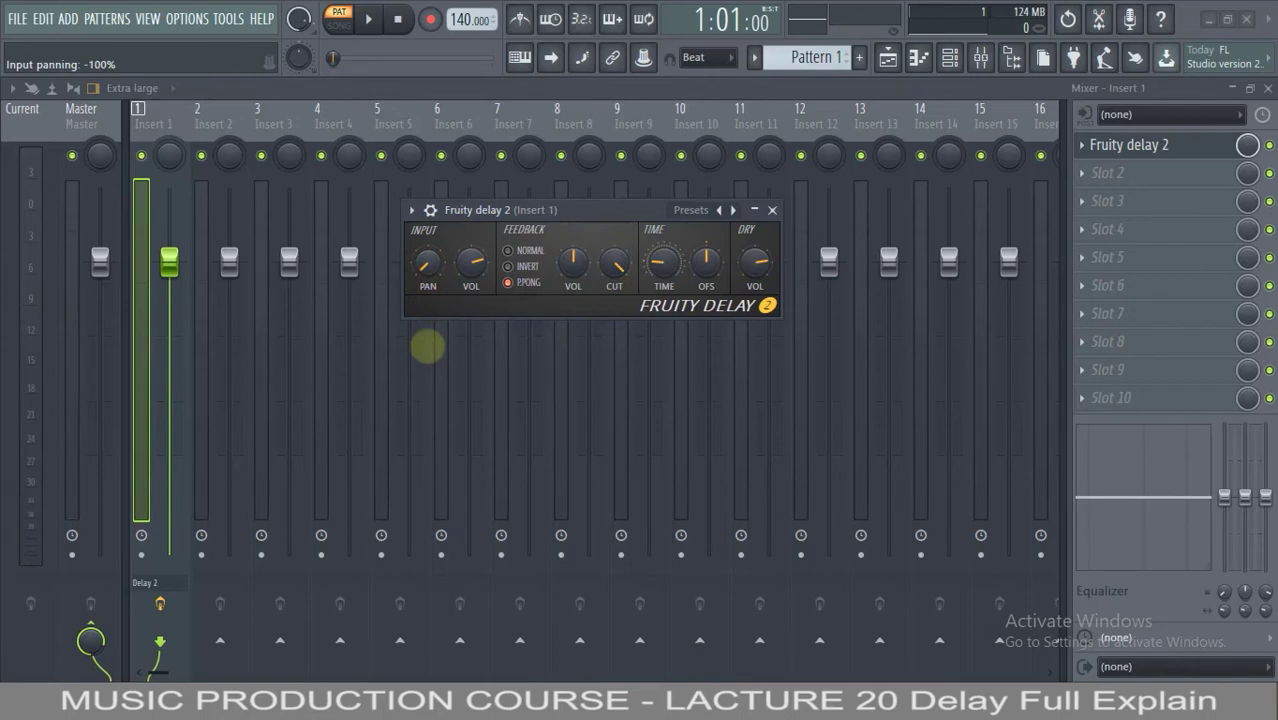
{"action": "left_click_drag", "start_coordinate": [428, 262], "coordinate": [426, 276]}
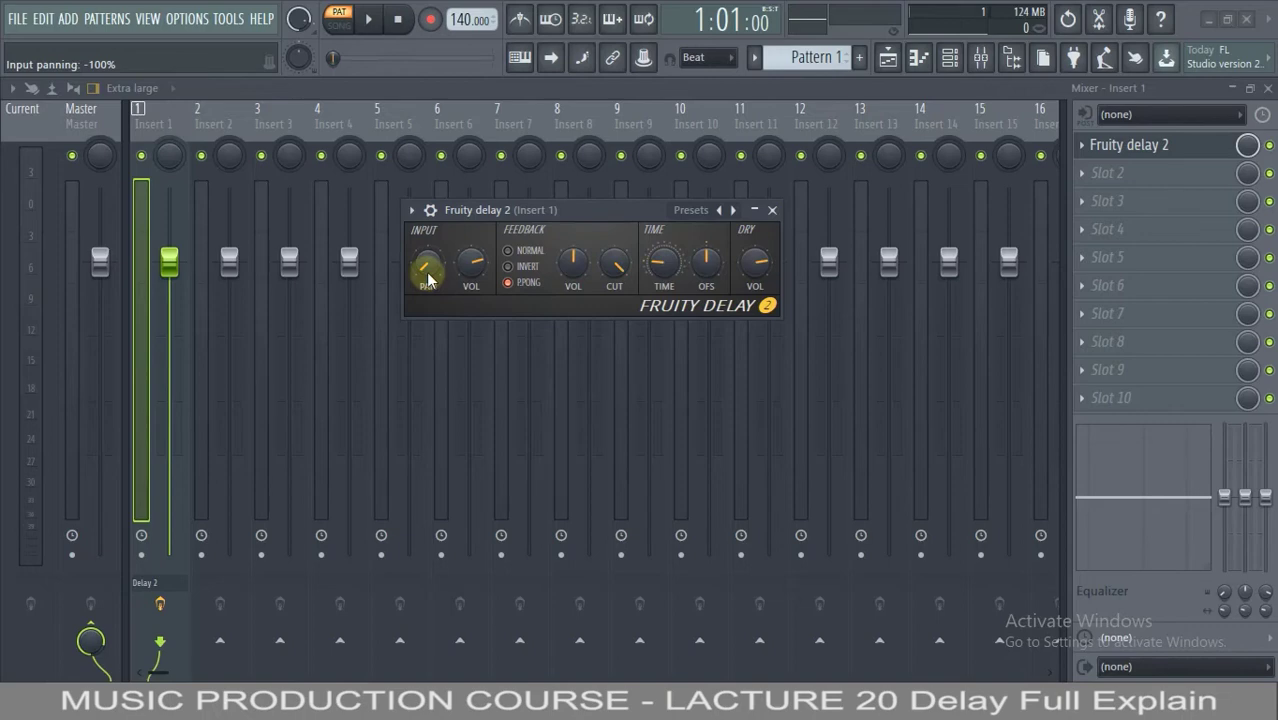
{"action": "left_click", "coordinate": [507, 282]}
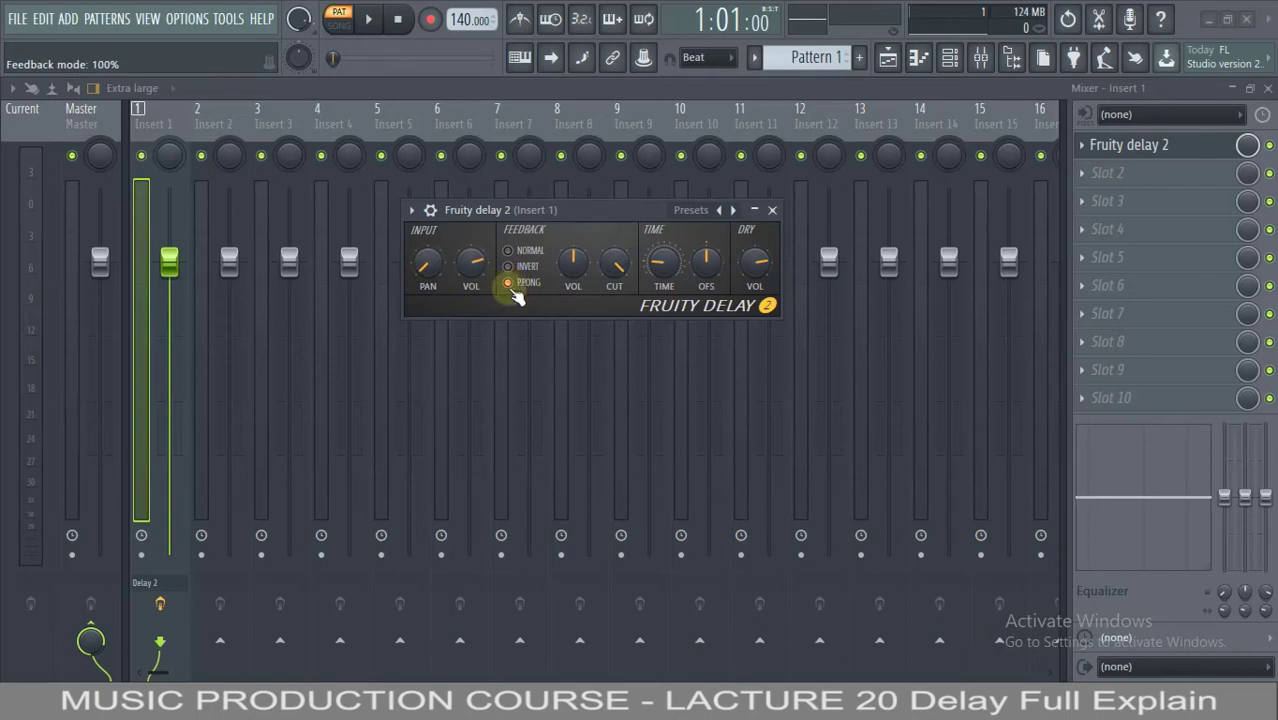
{"action": "key", "text": "space"}
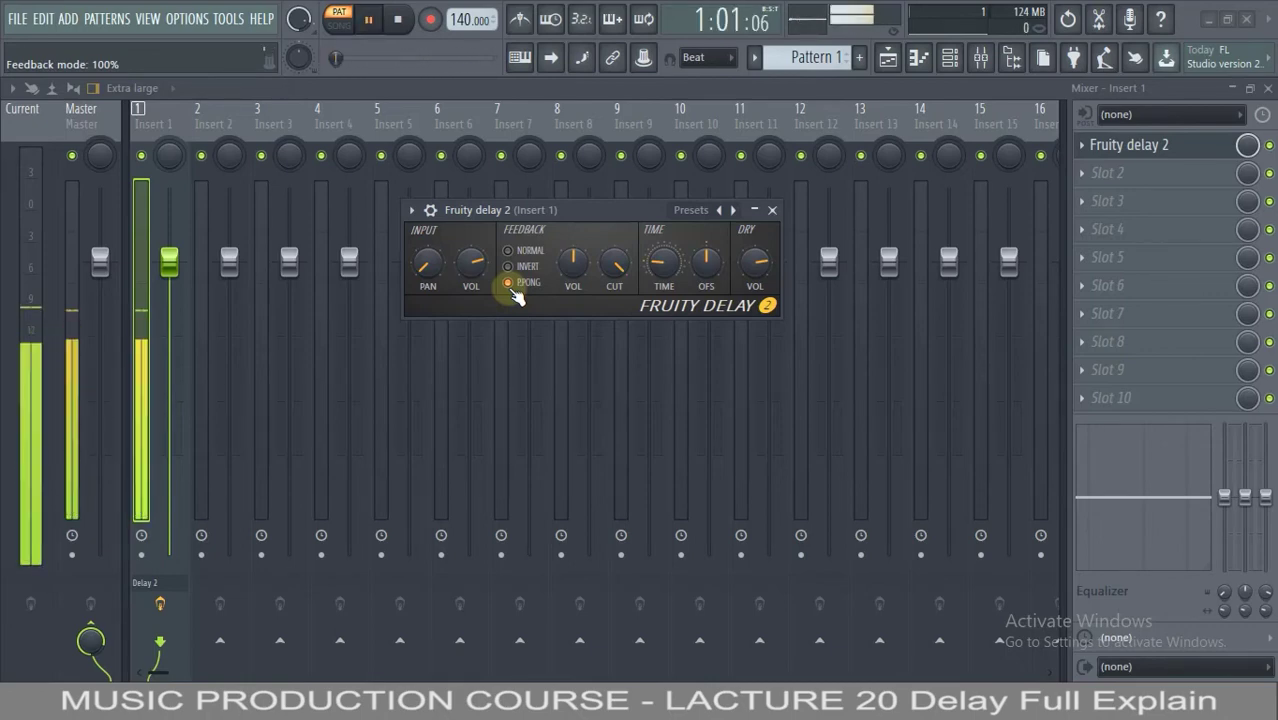
{"action": "key", "text": "space"}
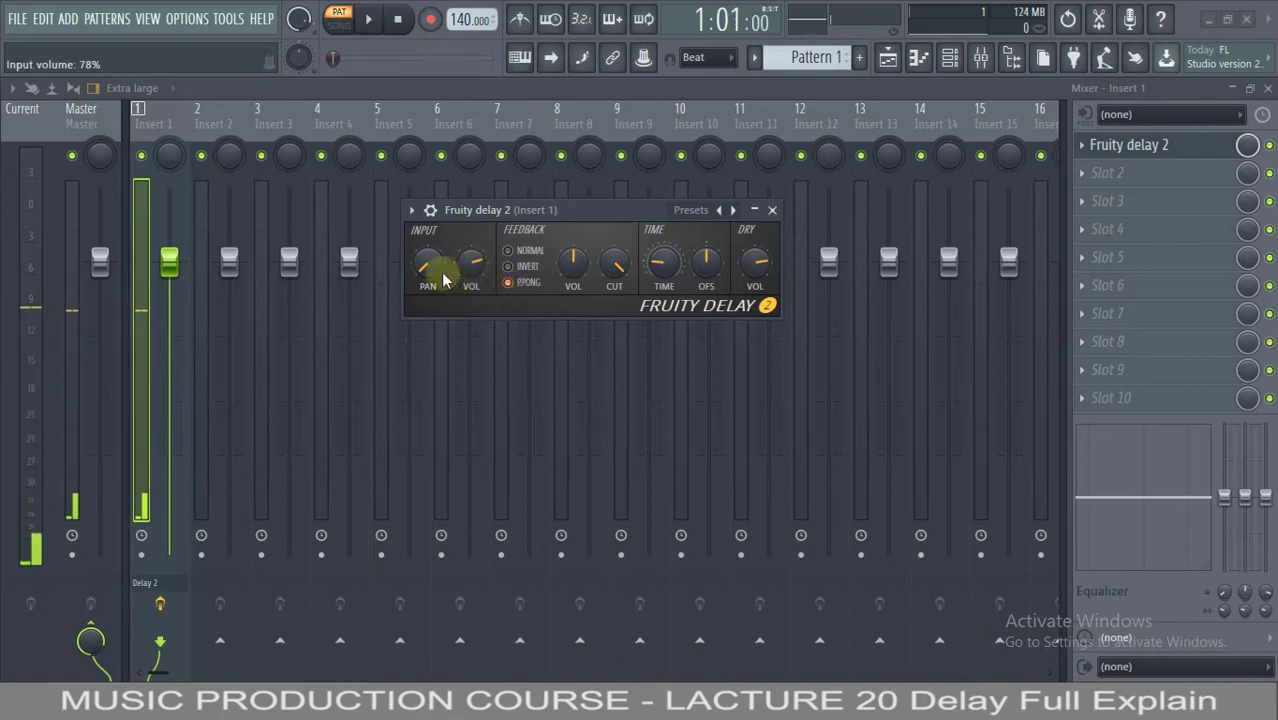
Pan the delay input fully right and play the pattern in P.Pong feedback mode.
{"action": "mouse_move", "coordinate": [428, 275]}
{"action": "left_mouse_down"}
{"action": "mouse_move", "coordinate": [430, 660]}
{"action": "mouse_move", "coordinate": [427, 275]}
{"action": "left_mouse_up"}
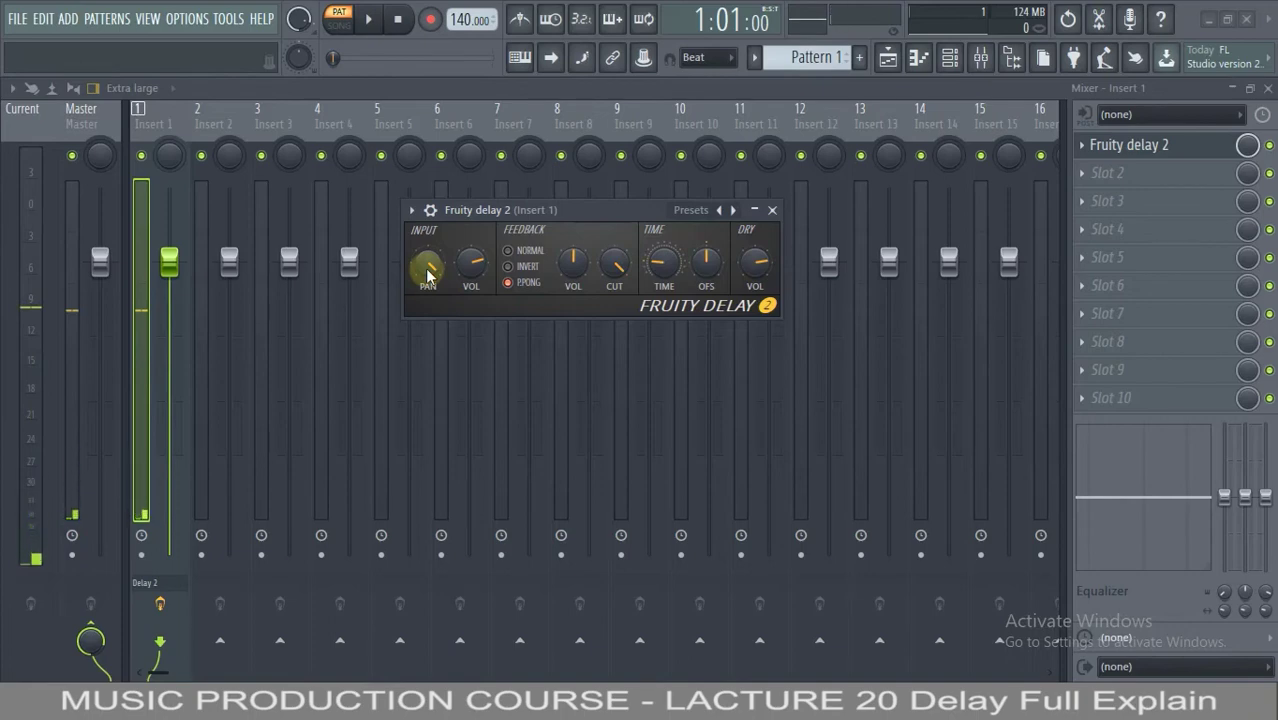
{"action": "key", "text": "space"}
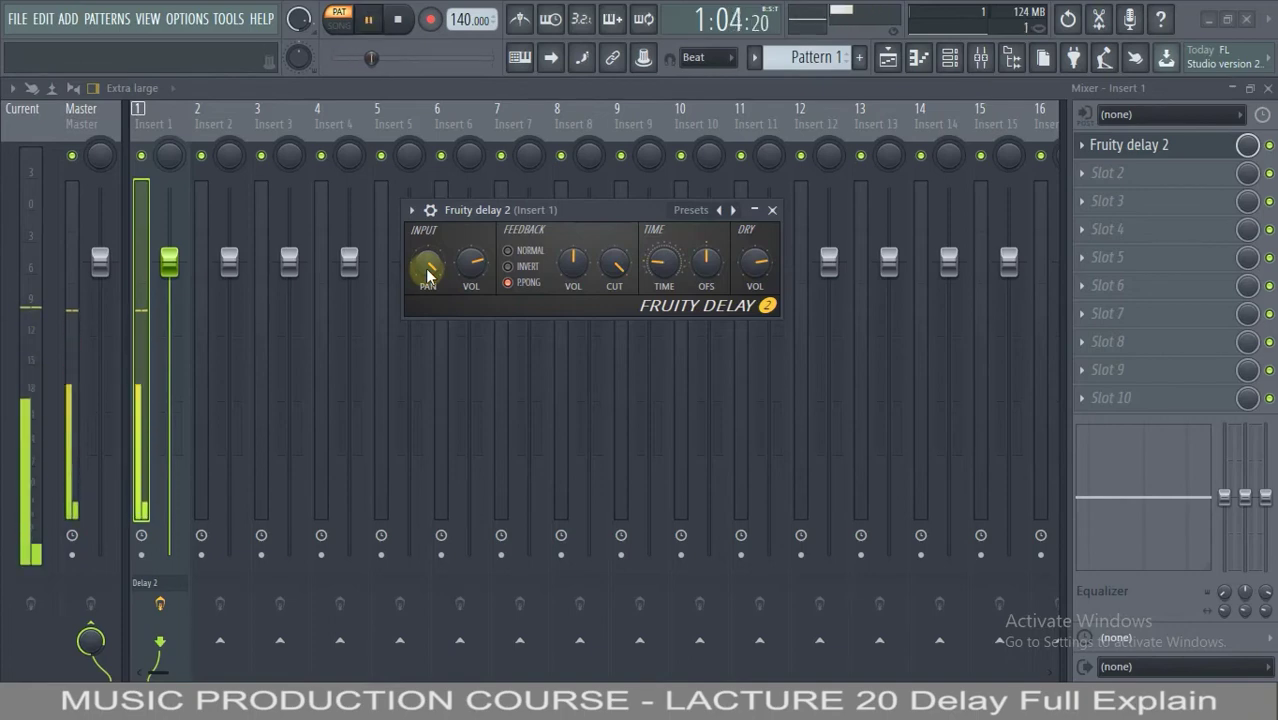
{"action": "key", "text": "space"}
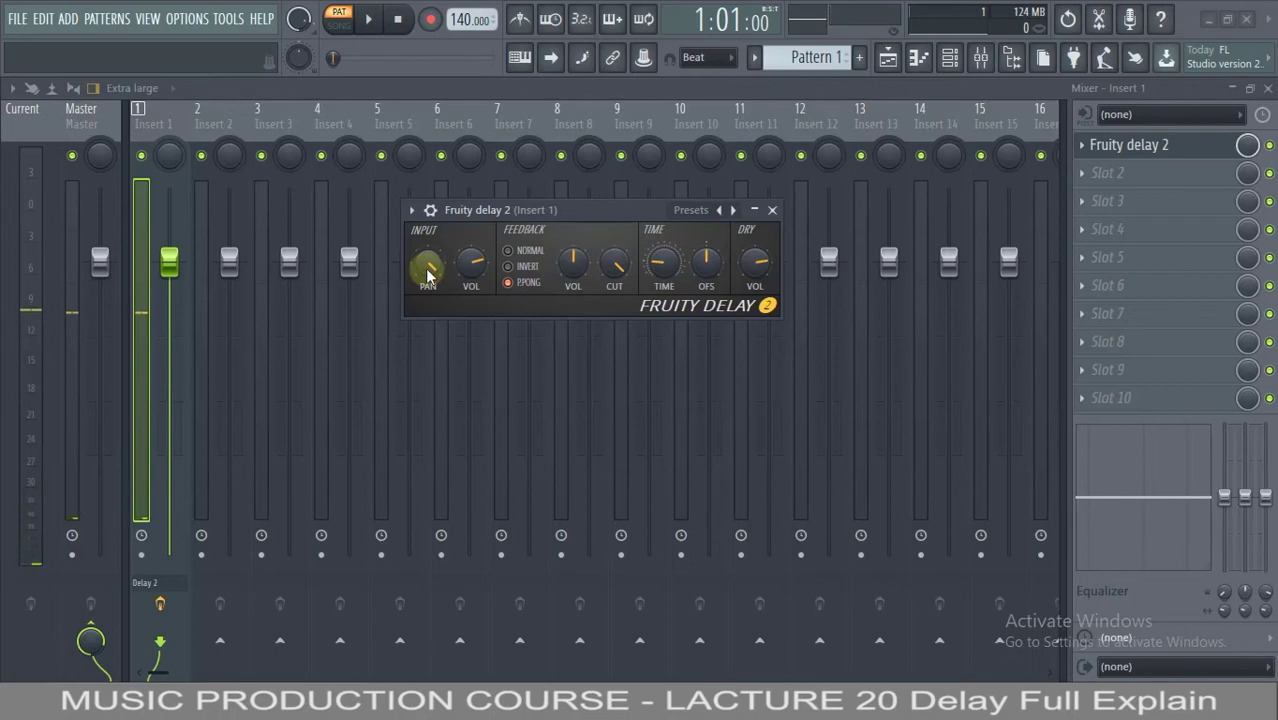
Switch the feedback mode to Normal and lower the feedback volume to about 17%.
{"action": "left_click", "coordinate": [514, 251]}
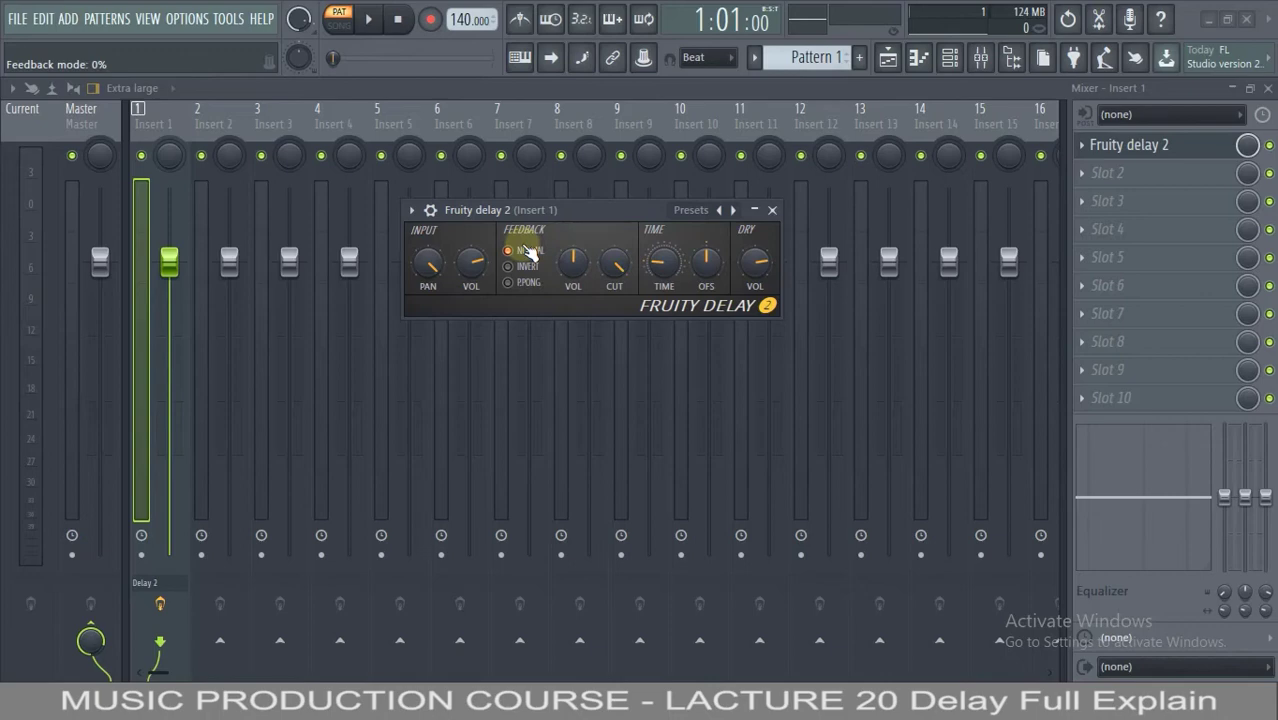
{"action": "left_click_drag", "start_coordinate": [572, 264], "coordinate": [573, 334]}
{"action": "left_click_drag", "start_coordinate": [572, 264], "coordinate": [566, 233]}
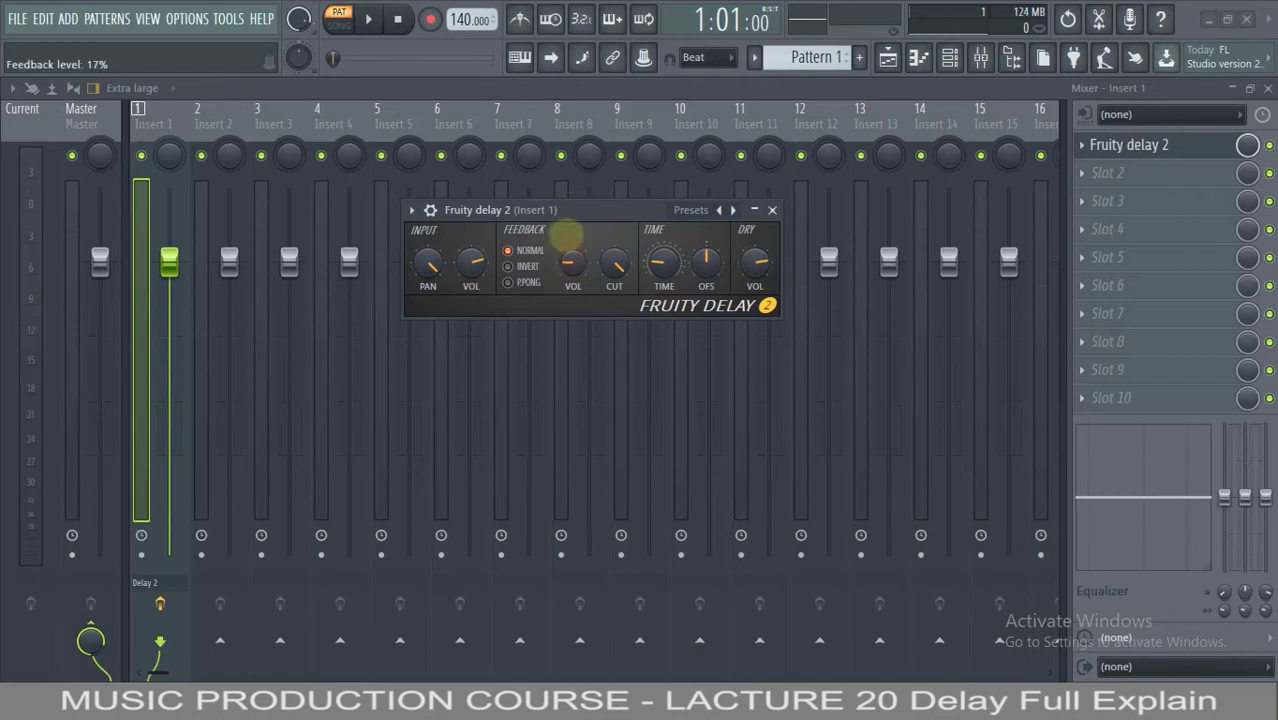
Switch the feedback mode to P.Pong, raise the feedback volume to about 72%, and play the pattern.
{"action": "left_click", "coordinate": [508, 282]}
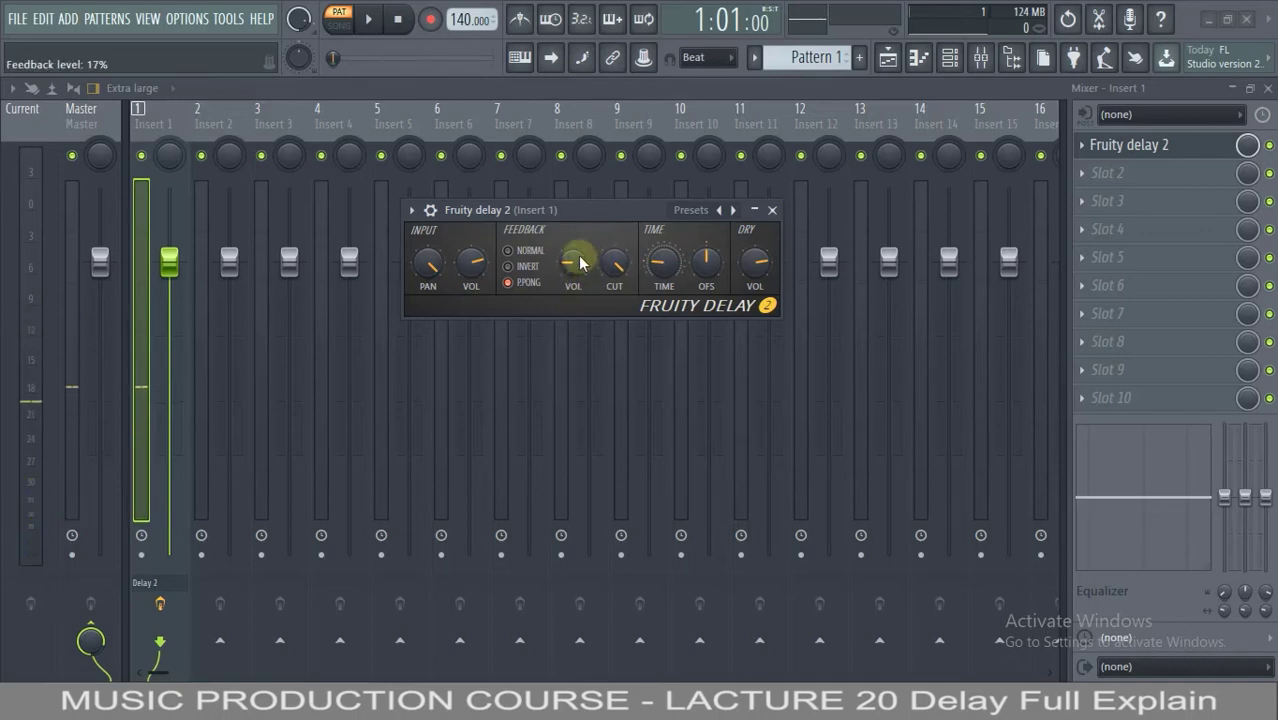
{"action": "left_click_drag", "start_coordinate": [568, 262], "coordinate": [545, 192]}
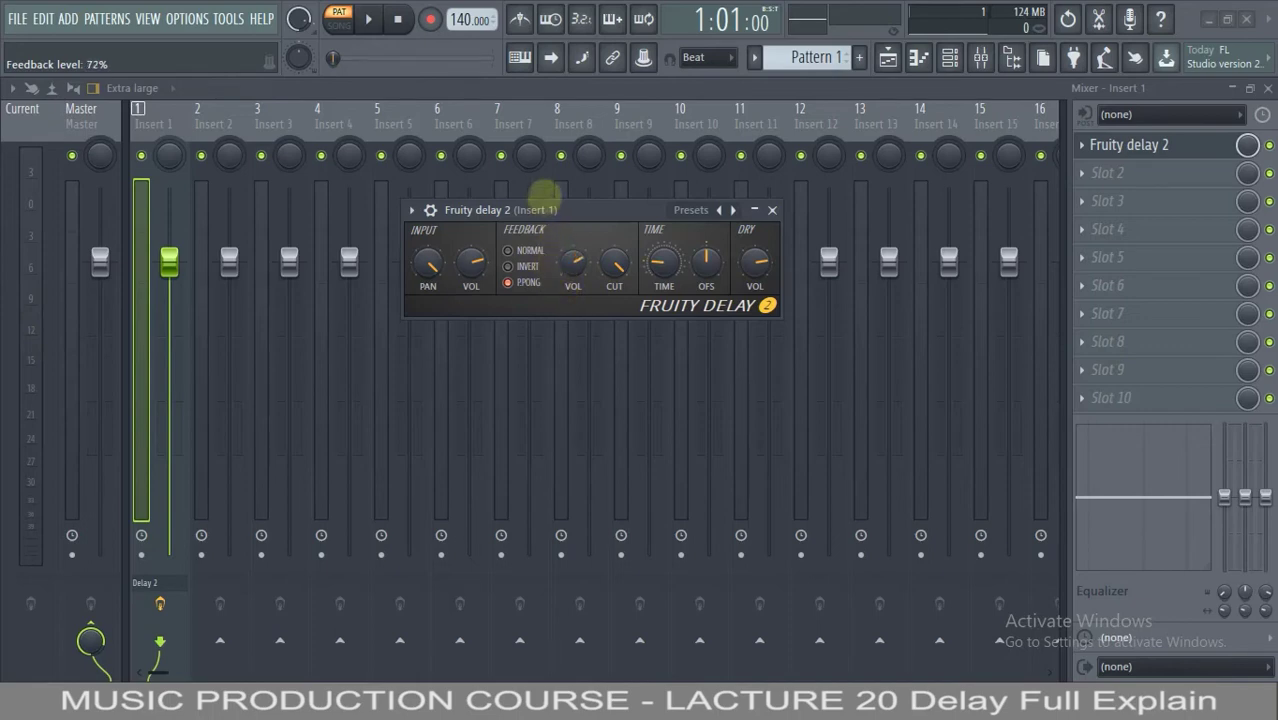
{"action": "key", "text": "space"}
{"action": "key", "text": "space"}
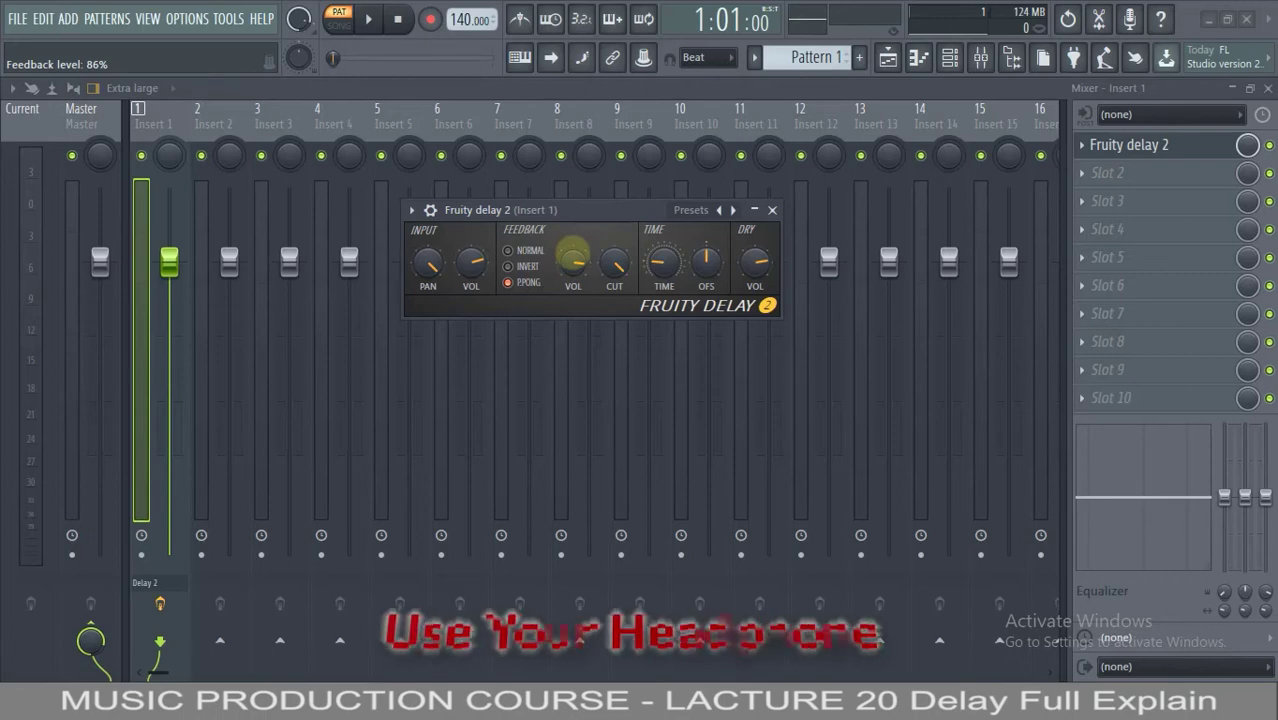
Raise the feedback volume to 100% and play the pattern several times.
{"action": "left_click_drag", "start_coordinate": [572, 256], "coordinate": [565, 188]}
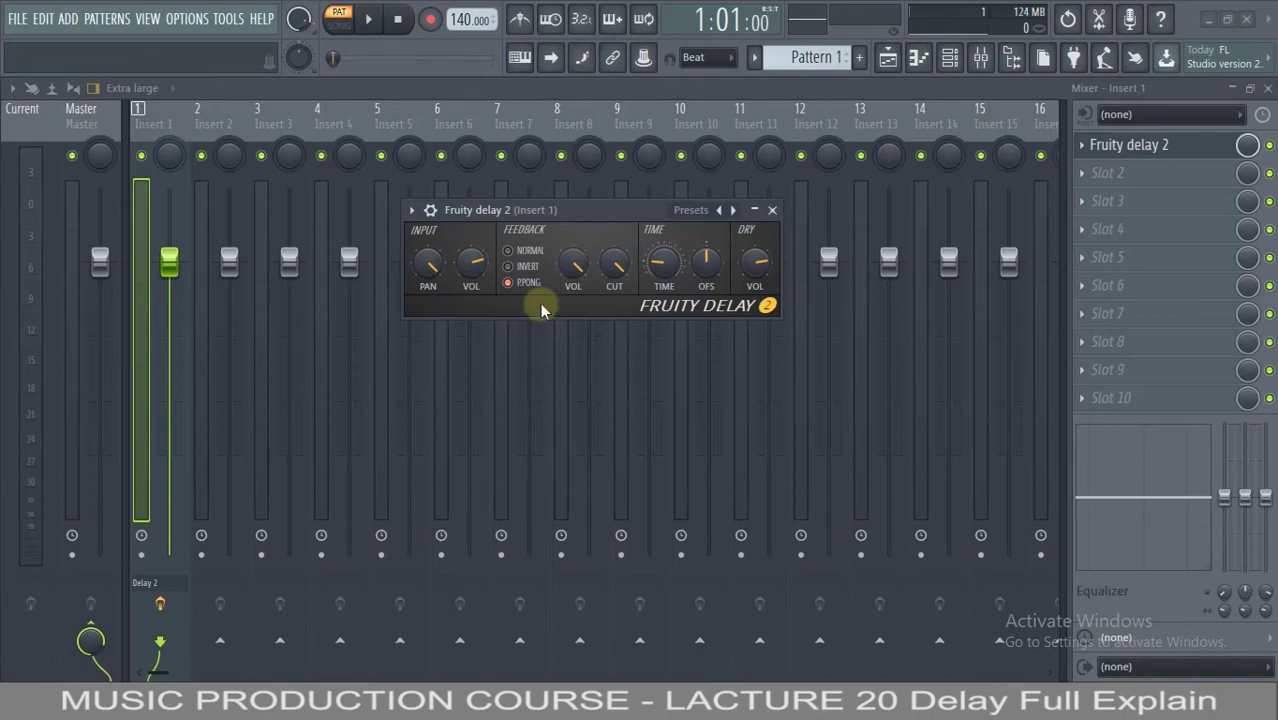
{"action": "key", "text": "space"}
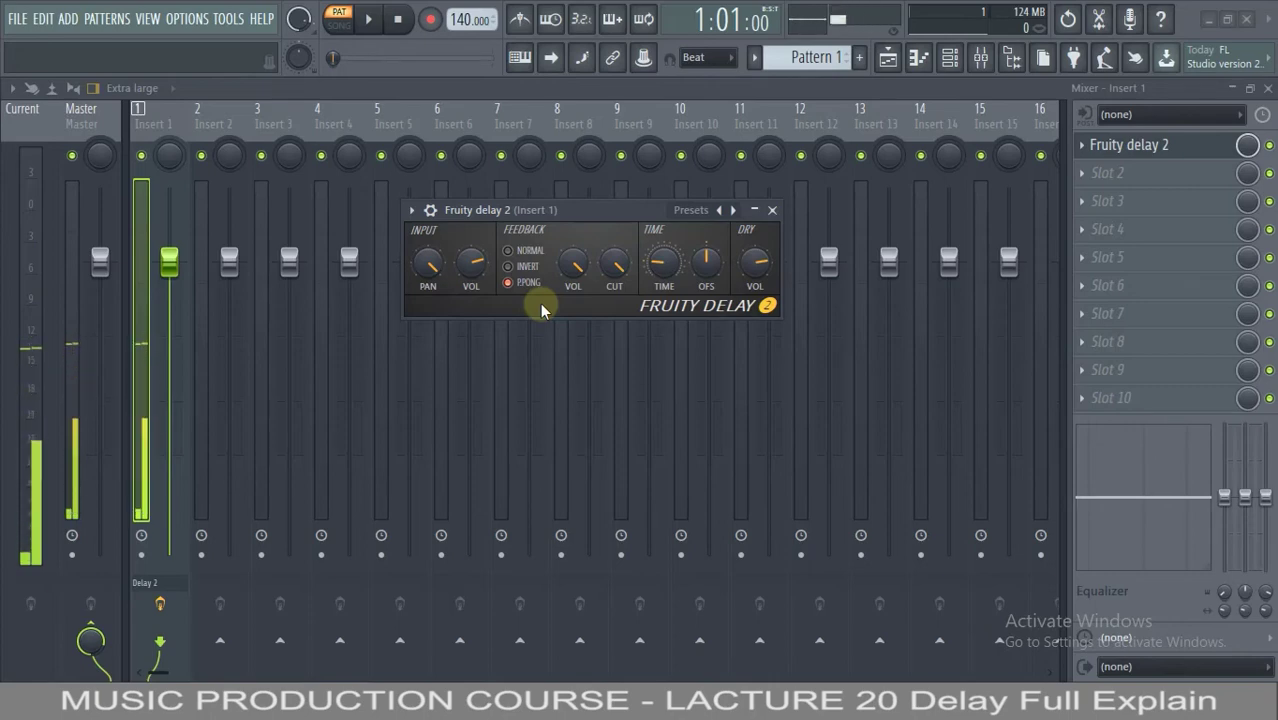
{"action": "key", "text": "space"}
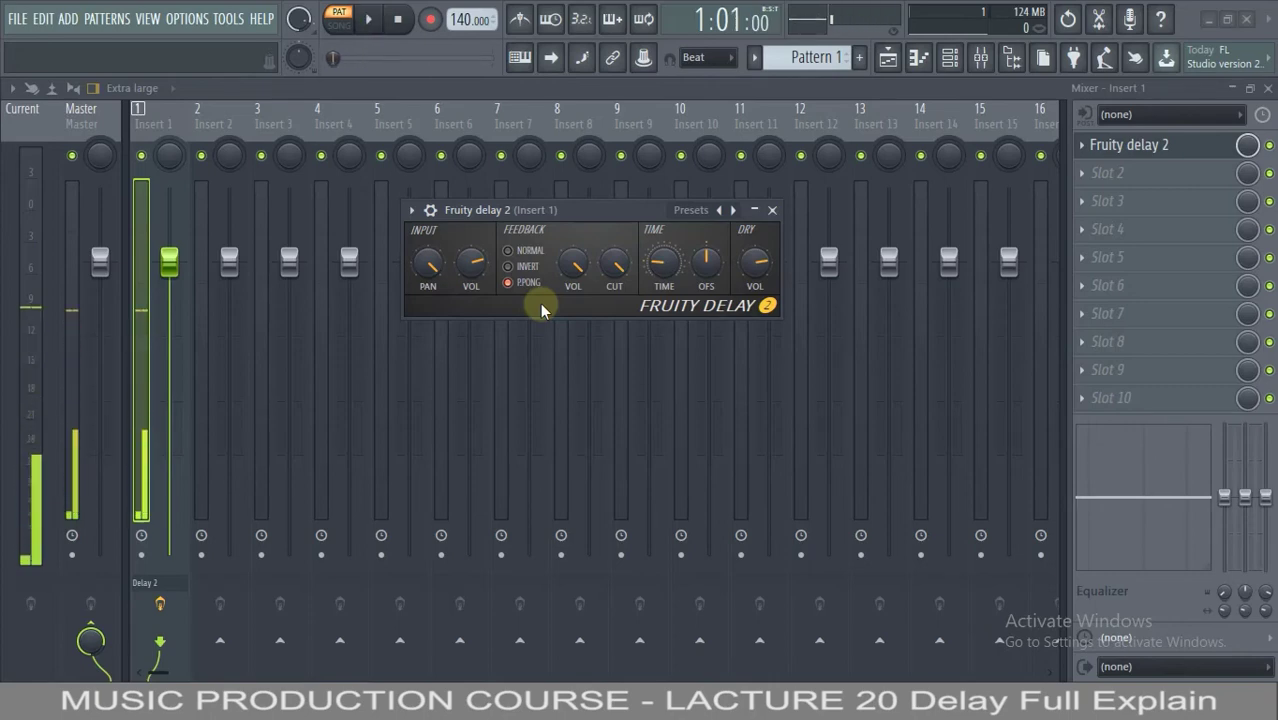
{"action": "key", "text": "space"}
{"action": "key", "text": "space"}
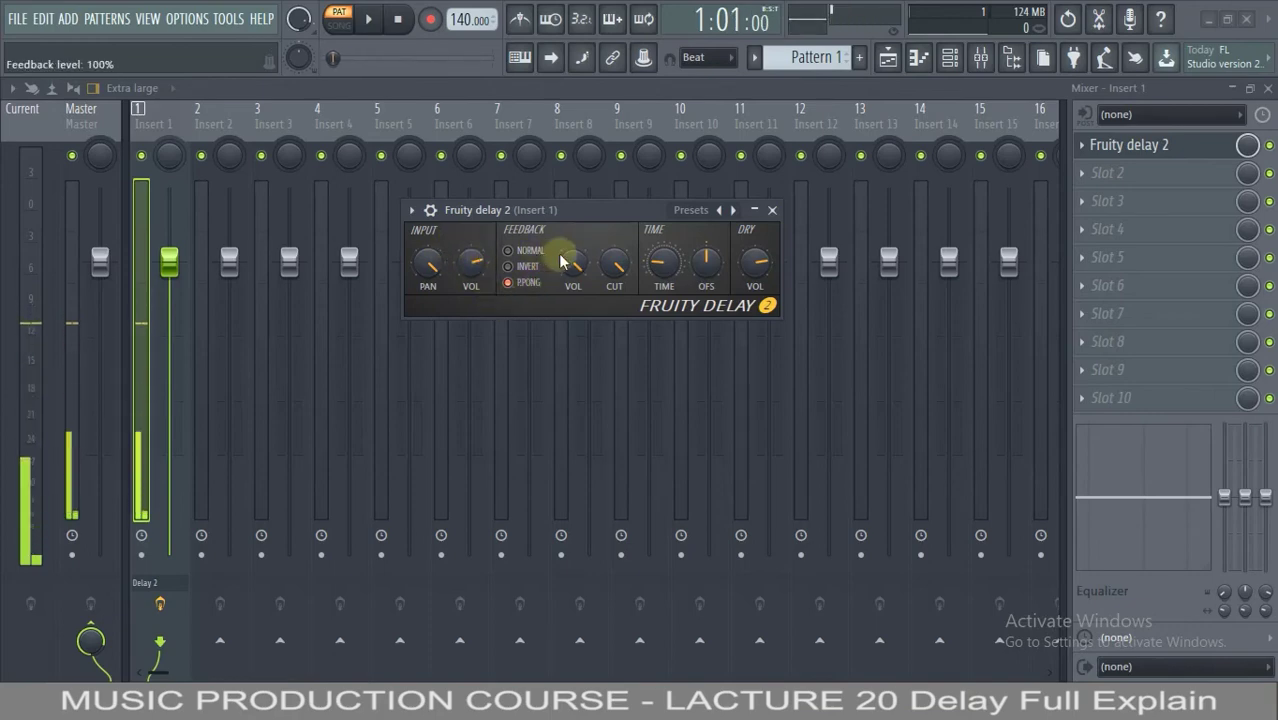
Lower the feedback volume to its minimum, and raise it partway to a level below the middle.
{"action": "left_click_drag", "start_coordinate": [573, 262], "coordinate": [567, 668]}
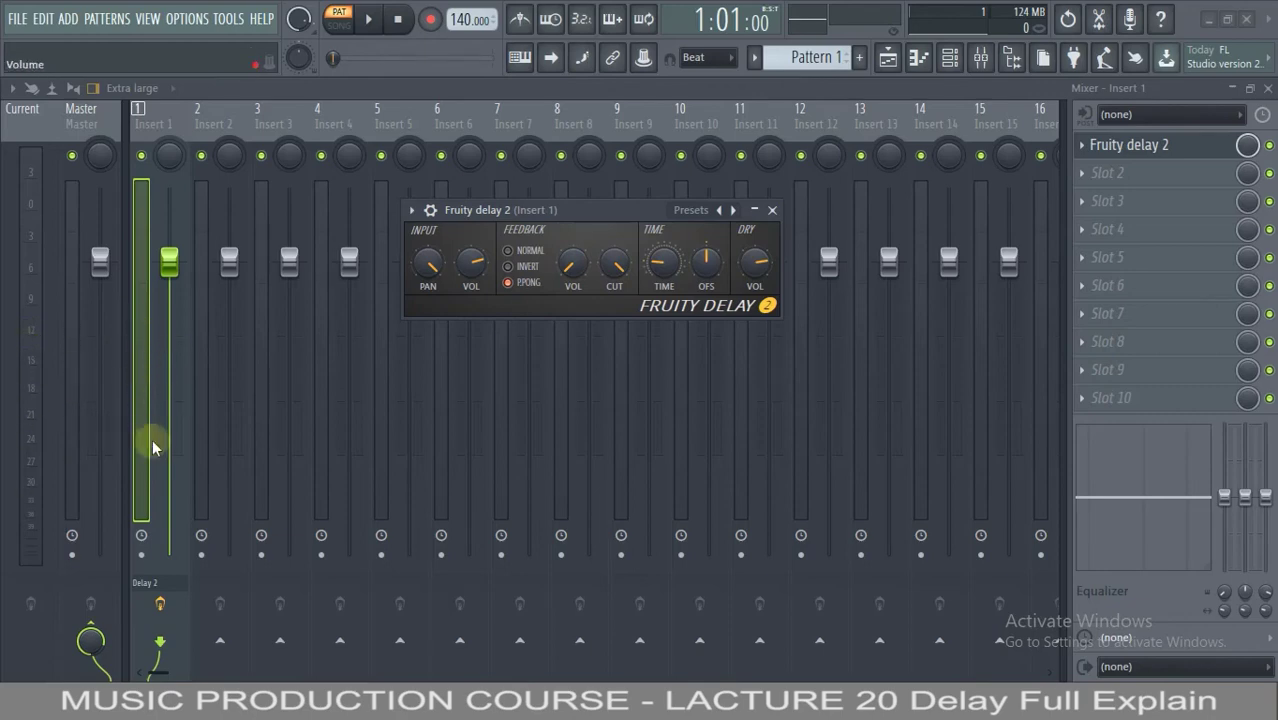
{"action": "left_click_drag", "start_coordinate": [572, 262], "coordinate": [562, 230]}
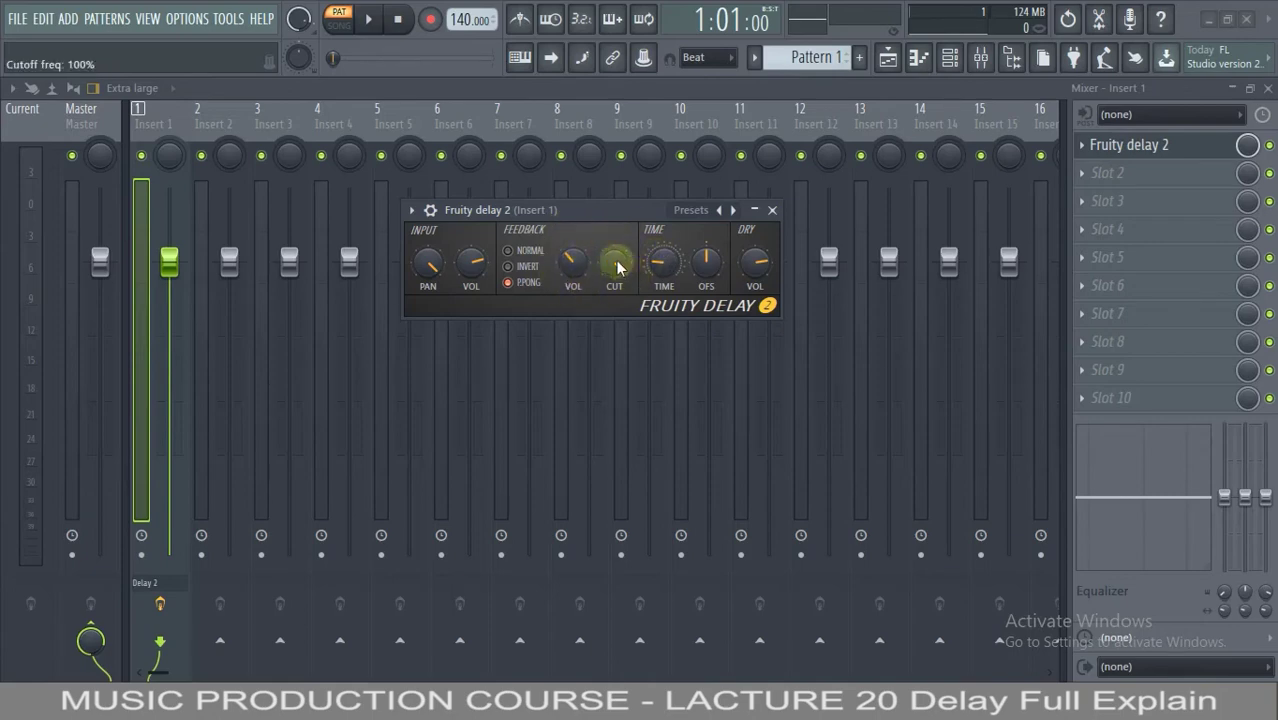
Raise the feedback cutoff to 100%, lower it to about a quarter of its range, and play the pattern.
{"action": "scroll", "coordinate": [616, 263], "scroll_direction": "up", "scroll_amount": 5}
{"action": "left_click_drag", "start_coordinate": [616, 318], "coordinate": [615, 266]}
{"action": "left_click_drag", "start_coordinate": [615, 268], "coordinate": [621, 170]}
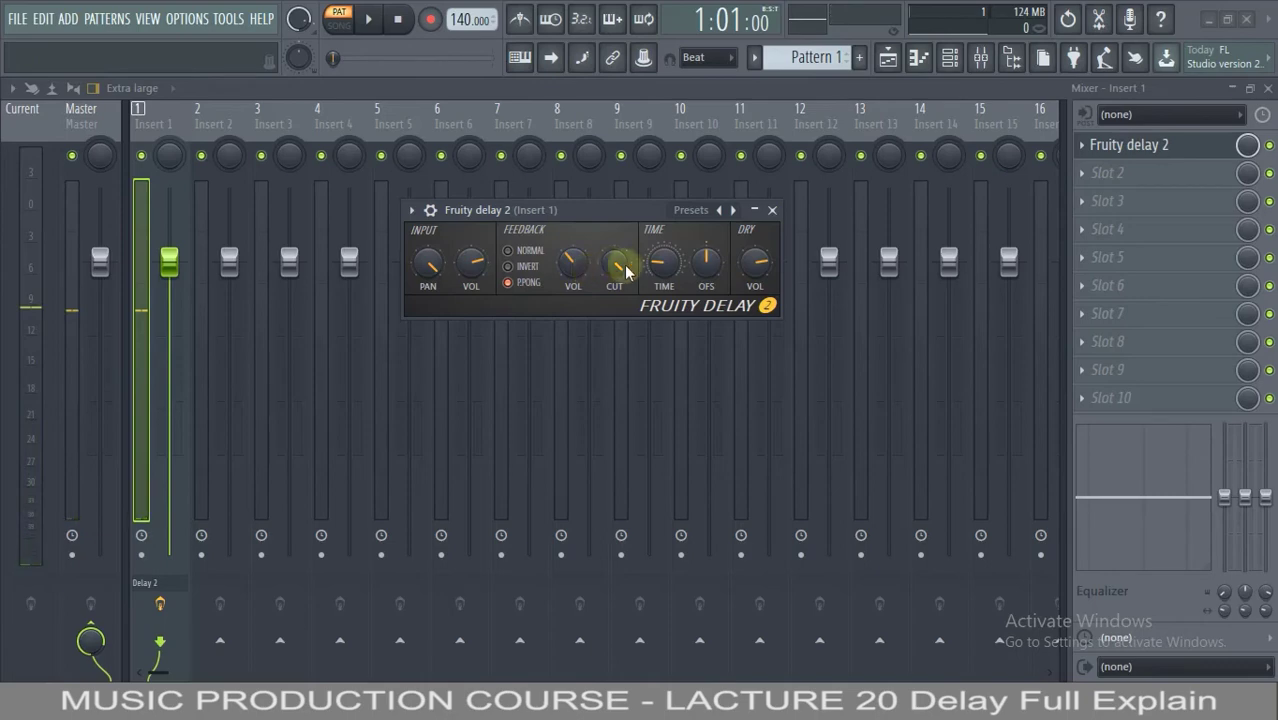
{"action": "left_click_drag", "start_coordinate": [614, 268], "coordinate": [616, 365]}
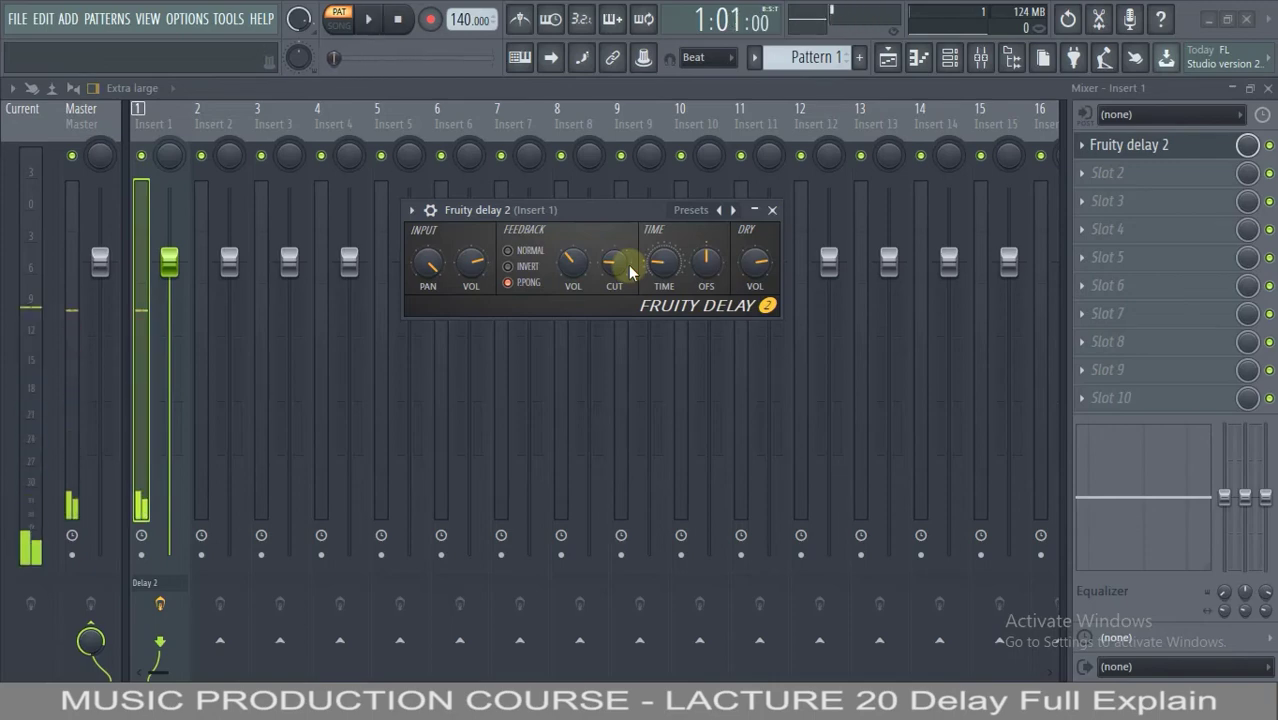
{"action": "key", "text": "space"}
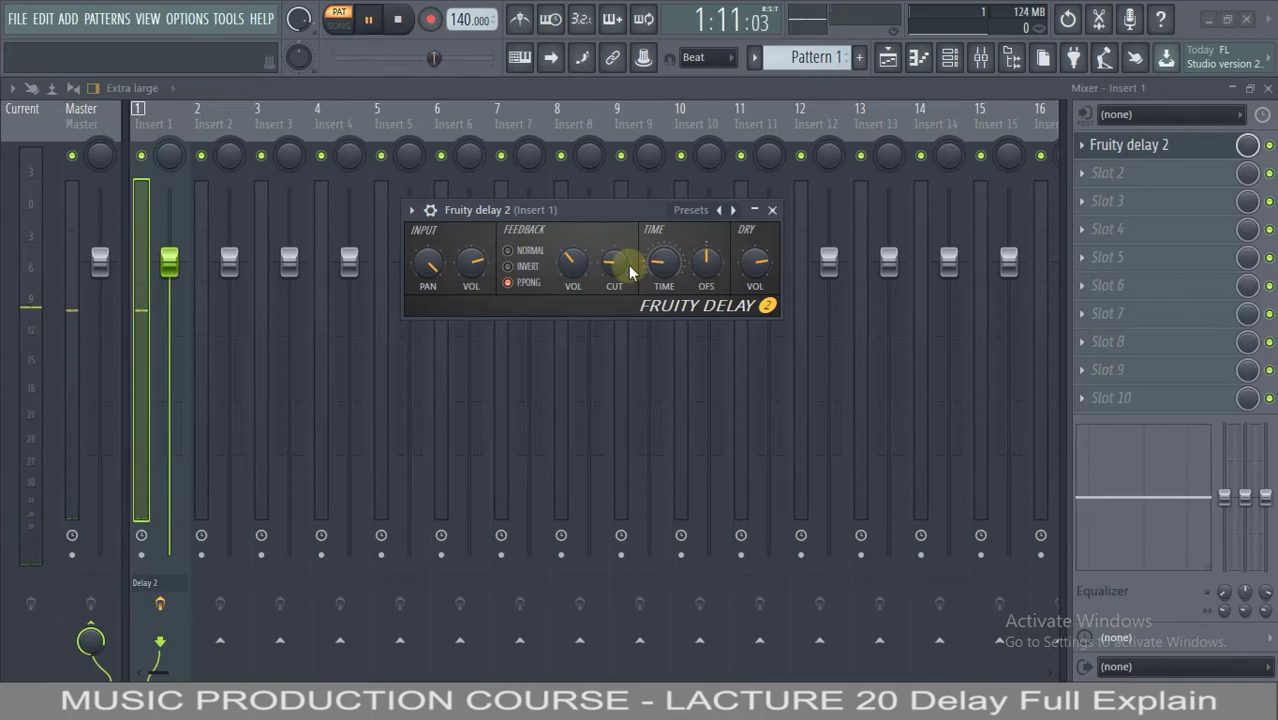
Raise the feedback cutoff through several levels around the middle of its range, playing the pattern at each level.
{"action": "left_click_drag", "start_coordinate": [630, 272], "coordinate": [616, 228]}
{"action": "key", "text": "space"}
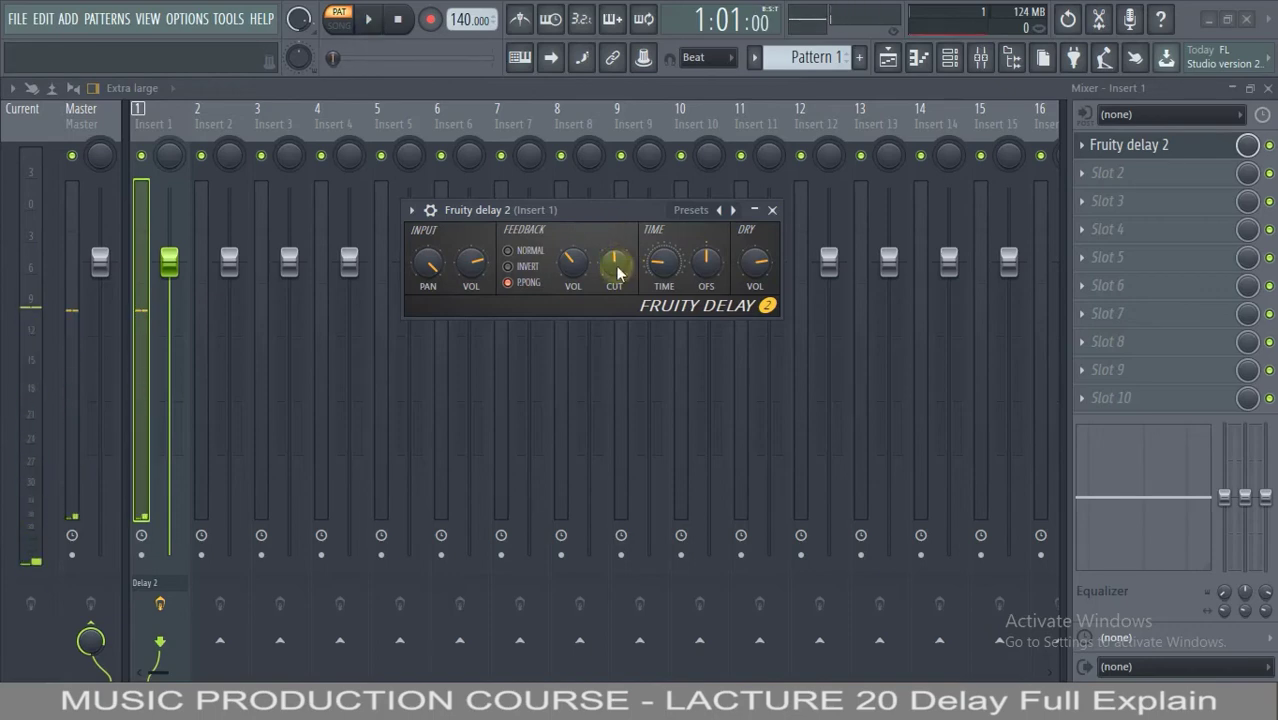
{"action": "key", "text": "space"}
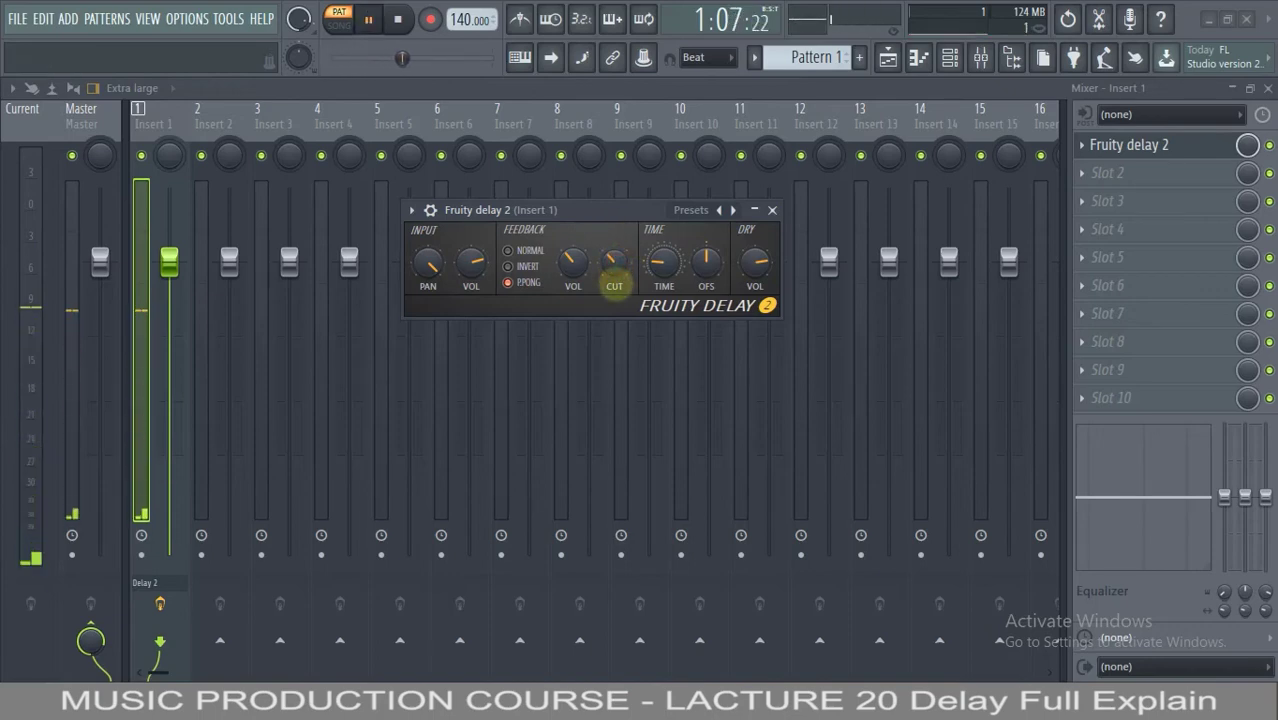
{"action": "key", "text": "space"}
{"action": "key", "text": "space"}
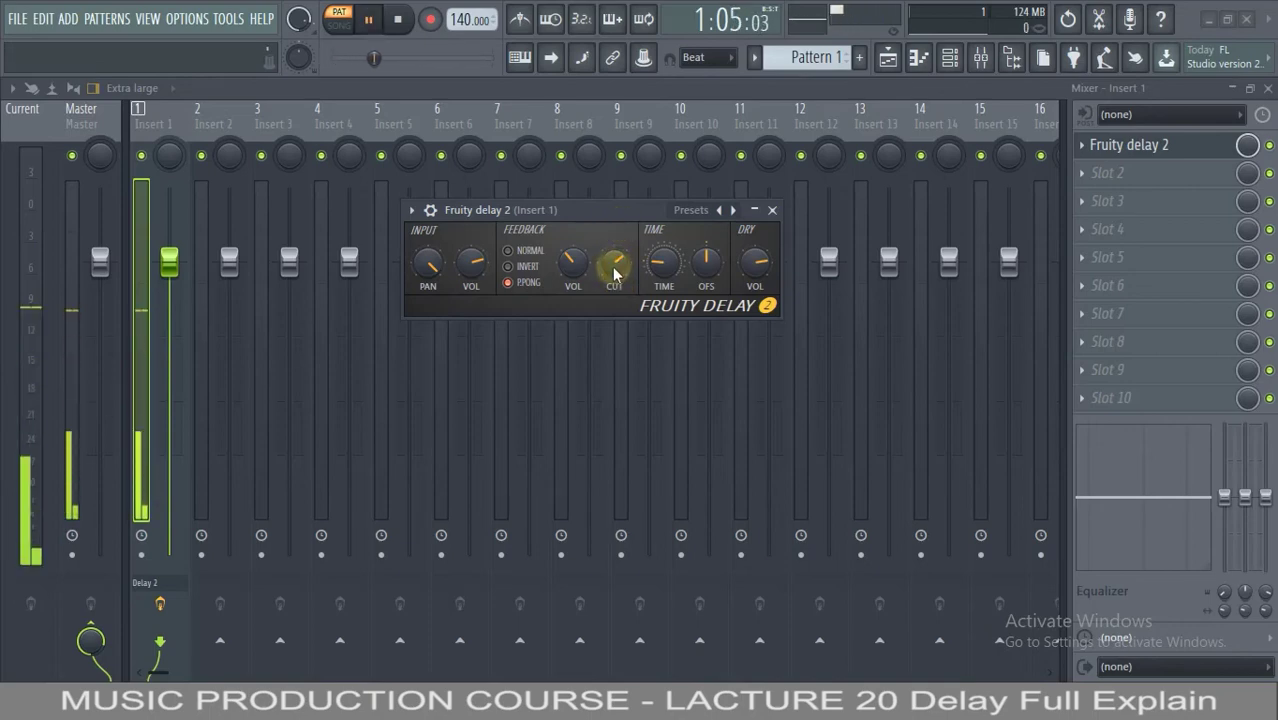
{"action": "key", "text": "space"}
Lower the feedback cutoff to 0%, play the pattern several times, and raise the cutoff slightly.
{"action": "left_click_drag", "start_coordinate": [614, 272], "coordinate": [608, 428]}
{"action": "key", "text": "space"}
{"action": "key", "text": "space"}
{"action": "key", "text": "space"}
{"action": "key", "text": "space"}
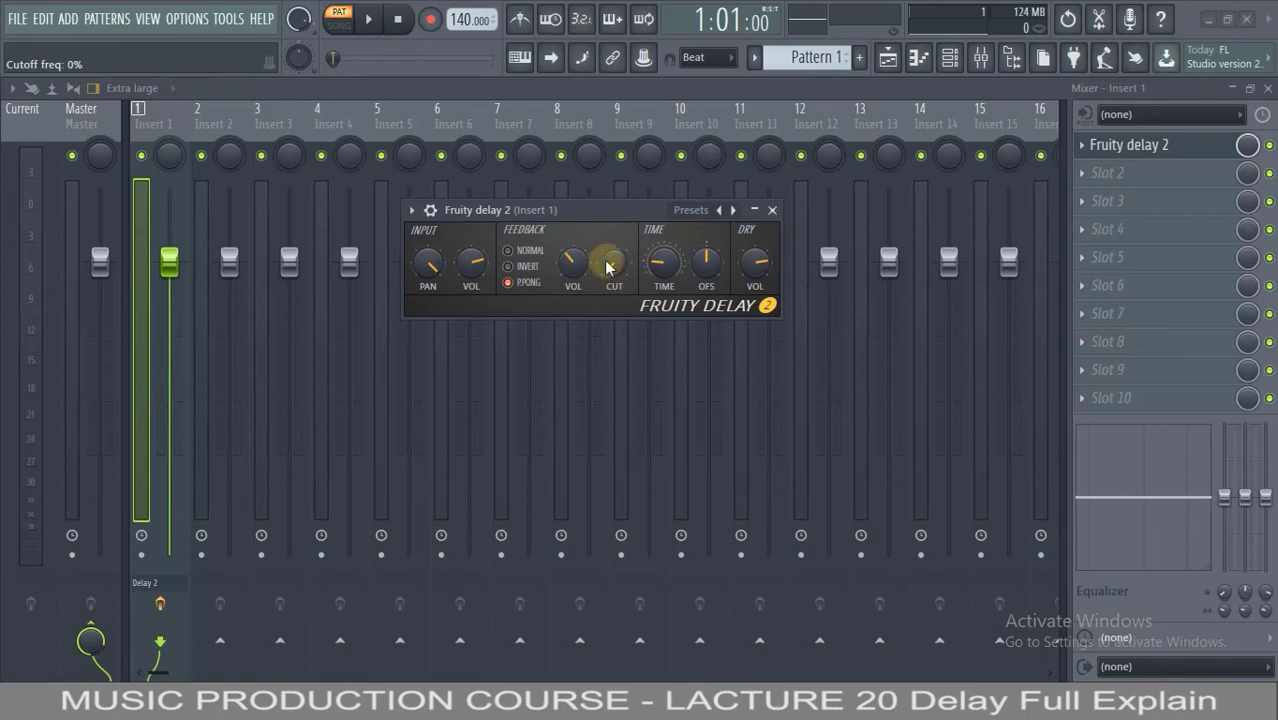
{"action": "left_click_drag", "start_coordinate": [607, 267], "coordinate": [605, 235]}
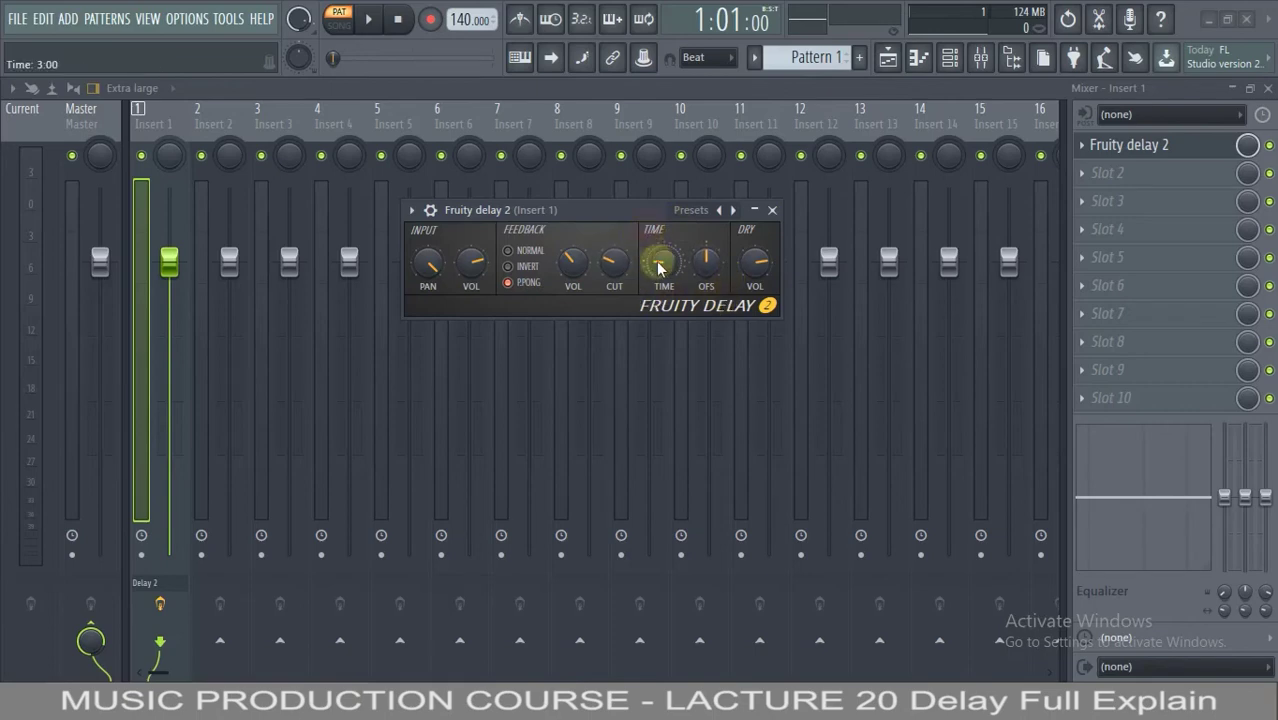
Sweep the delay time through its range, including 10:00, and set it to the 8 steps preset.
{"action": "left_click_drag", "start_coordinate": [662, 262], "coordinate": [656, 228]}
{"action": "left_click_drag", "start_coordinate": [678, 57], "coordinate": [675, 633]}
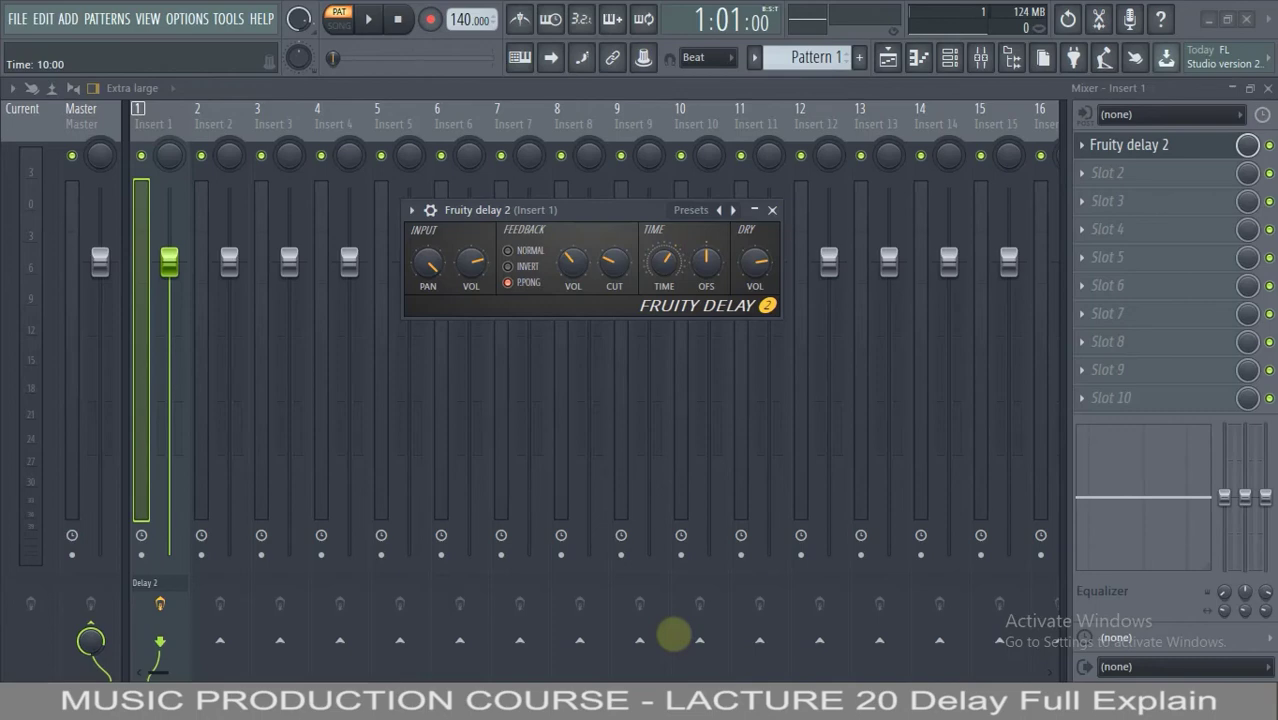
{"action": "right_click", "coordinate": [665, 262]}
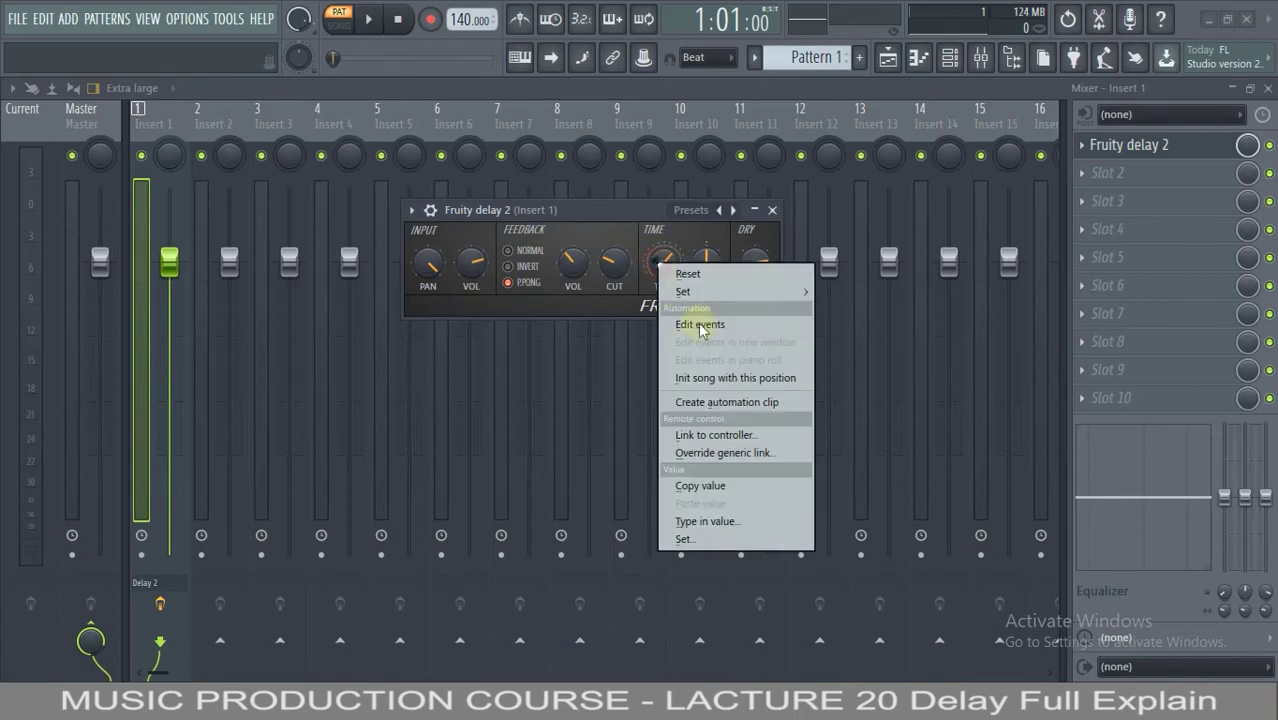
{"action": "right_click", "coordinate": [673, 255]}
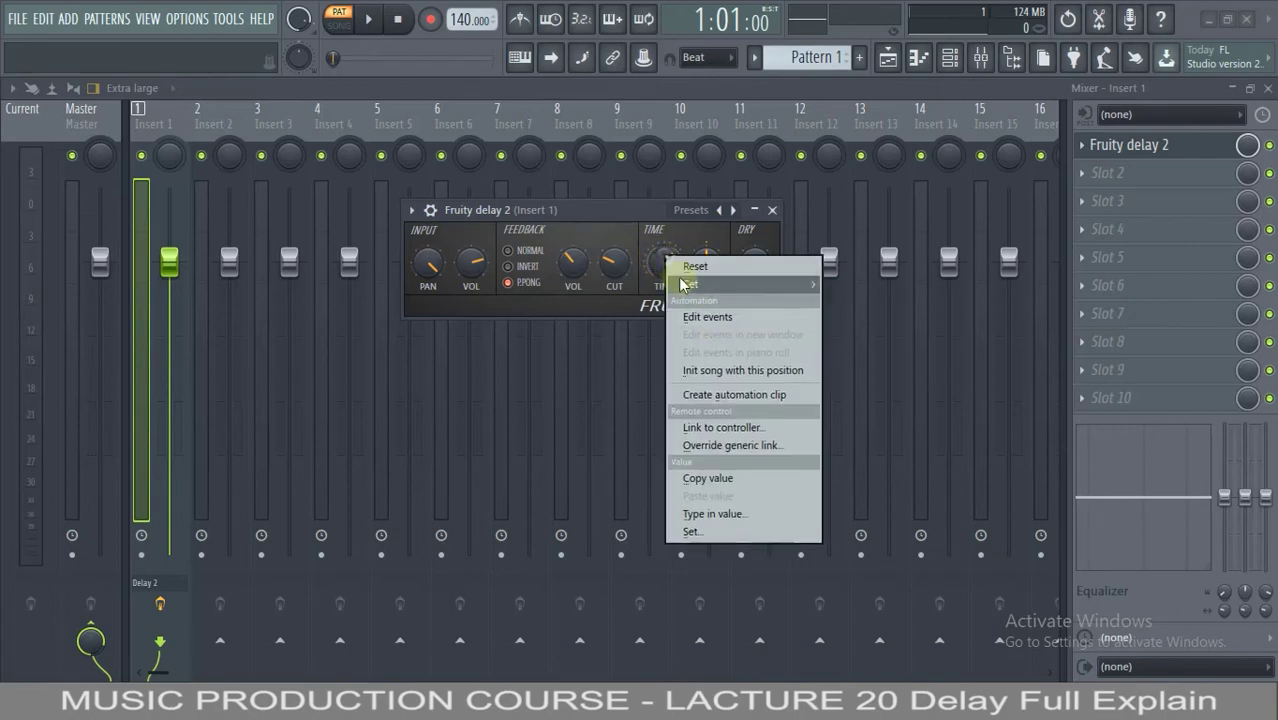
{"action": "mouse_move", "coordinate": [700, 284]}
{"action": "left_click", "coordinate": [858, 338]}
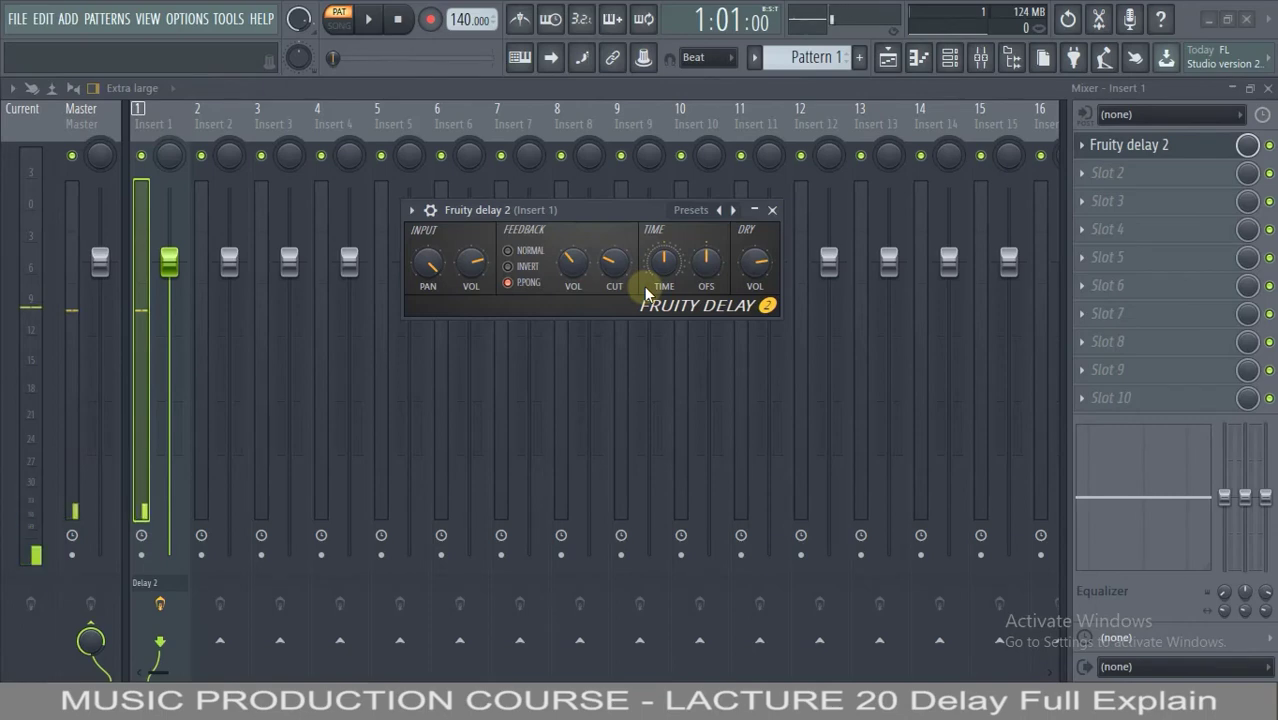
Raise the feedback cutoff to 100% and the delay time to its maximum.
{"action": "mouse_move", "coordinate": [616, 270]}
{"action": "left_mouse_down"}
{"action": "mouse_move", "coordinate": [605, 274]}
{"action": "mouse_move", "coordinate": [622, 250]}
{"action": "mouse_move", "coordinate": [667, 637]}
{"action": "mouse_move", "coordinate": [612, 272]}
{"action": "left_mouse_up"}
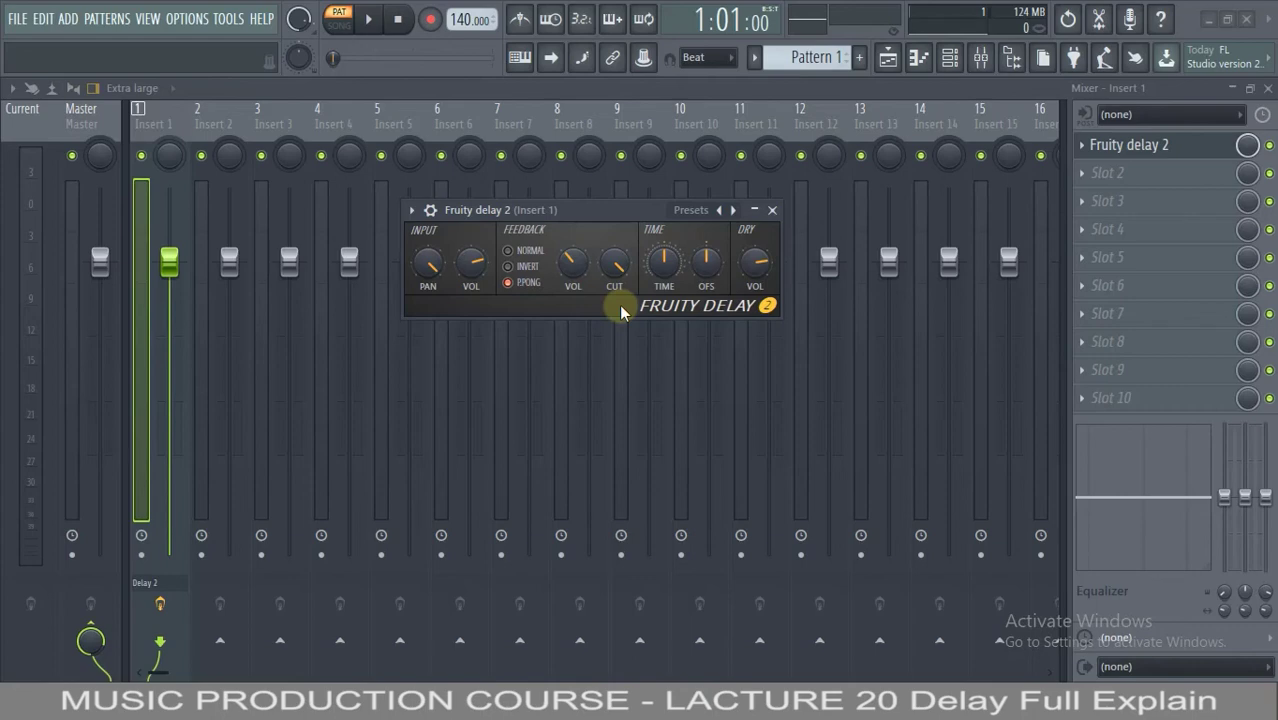
{"action": "mouse_move", "coordinate": [664, 262]}
{"action": "left_mouse_down"}
{"action": "mouse_move", "coordinate": [698, 66]}
{"action": "mouse_move", "coordinate": [716, 560]}
{"action": "mouse_move", "coordinate": [665, 268]}
{"action": "left_mouse_up"}
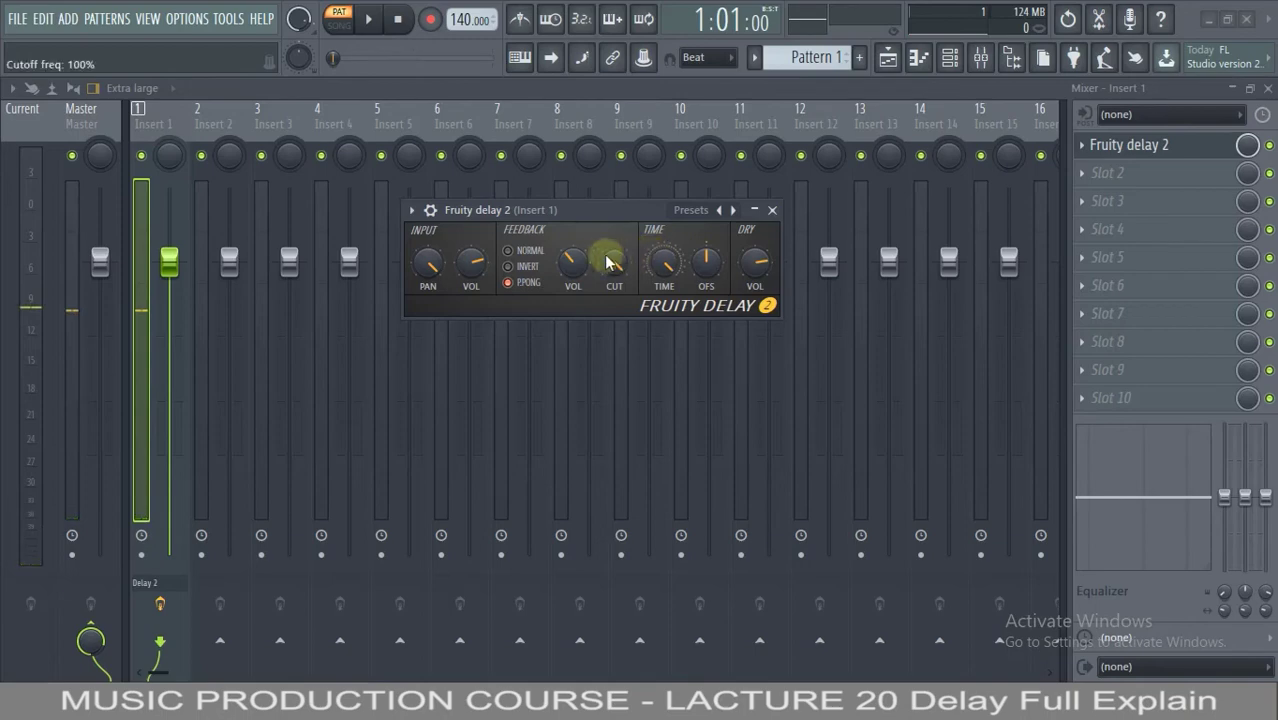
Raise the feedback volume to well above the middle of its range and play the pattern.
{"action": "left_click_drag", "start_coordinate": [576, 262], "coordinate": [579, 205]}
{"action": "key", "text": "space"}
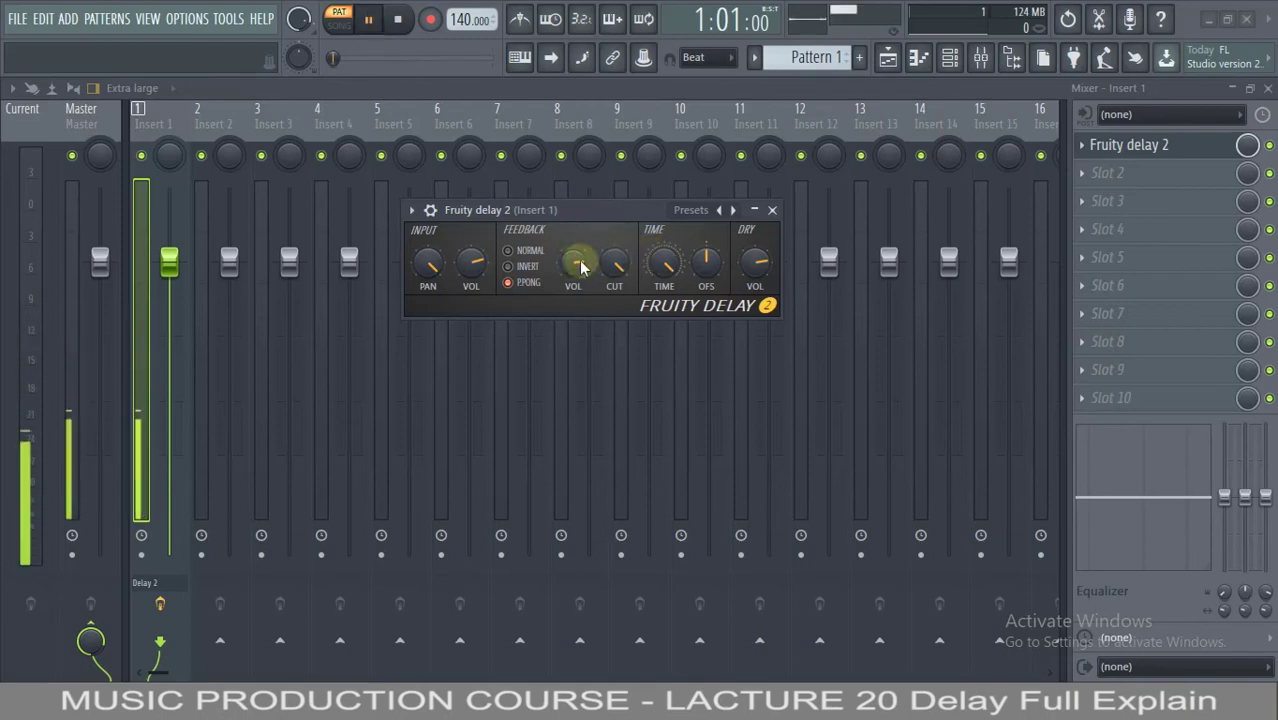
{"action": "key", "text": "space"}
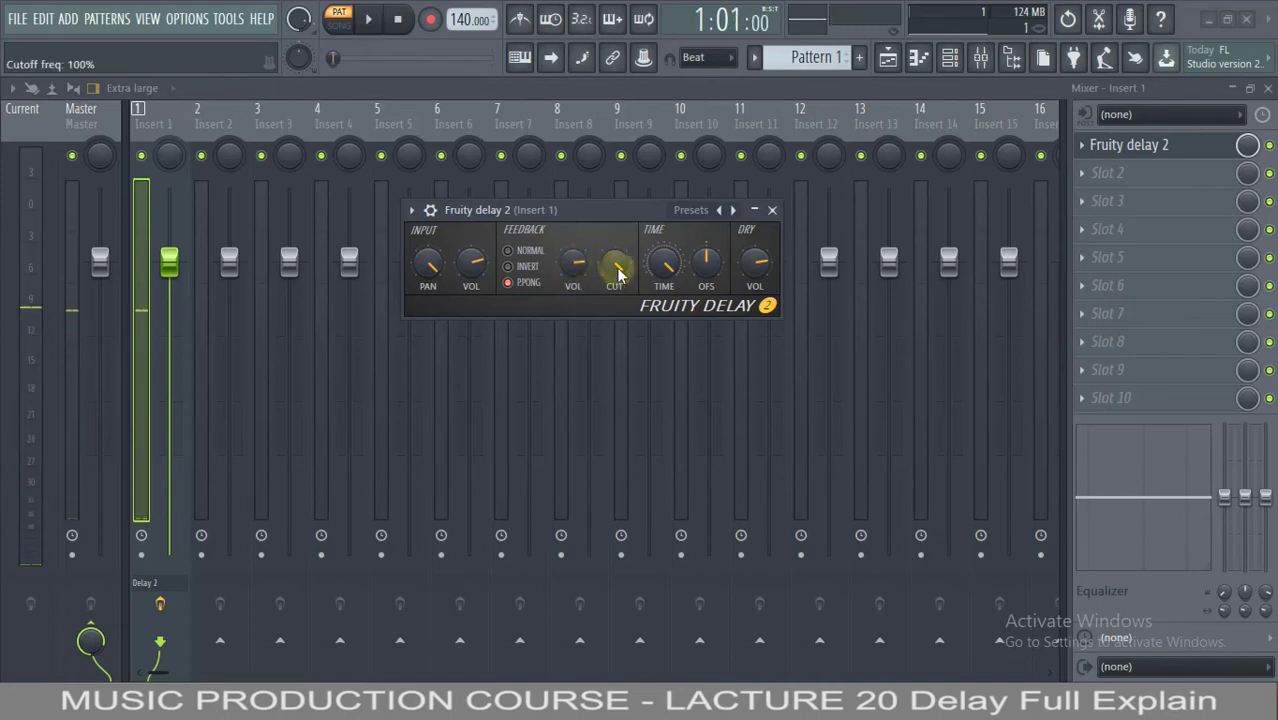
Lower the delay time in whole steps through 7:00 to 3:00, and look at its preset options.
{"action": "left_click_drag", "start_coordinate": [660, 318], "coordinate": [653, 625]}
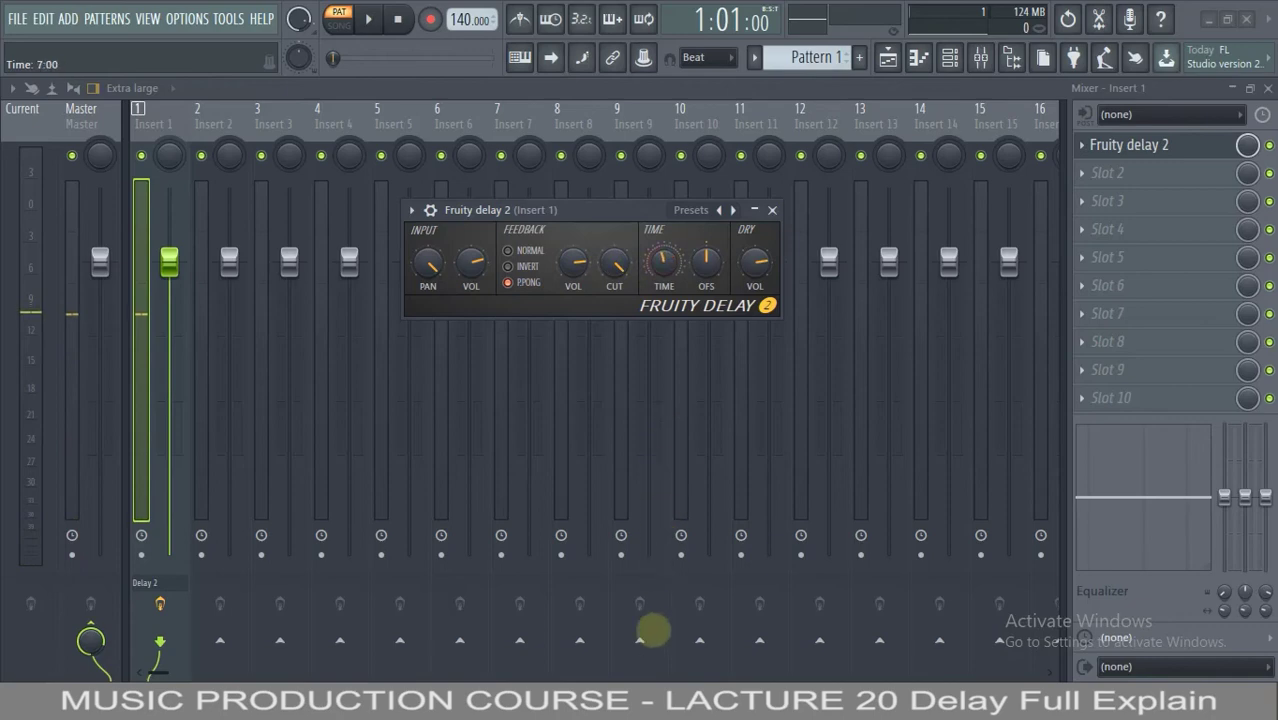
{"action": "left_click_drag", "start_coordinate": [655, 155], "coordinate": [657, 118]}
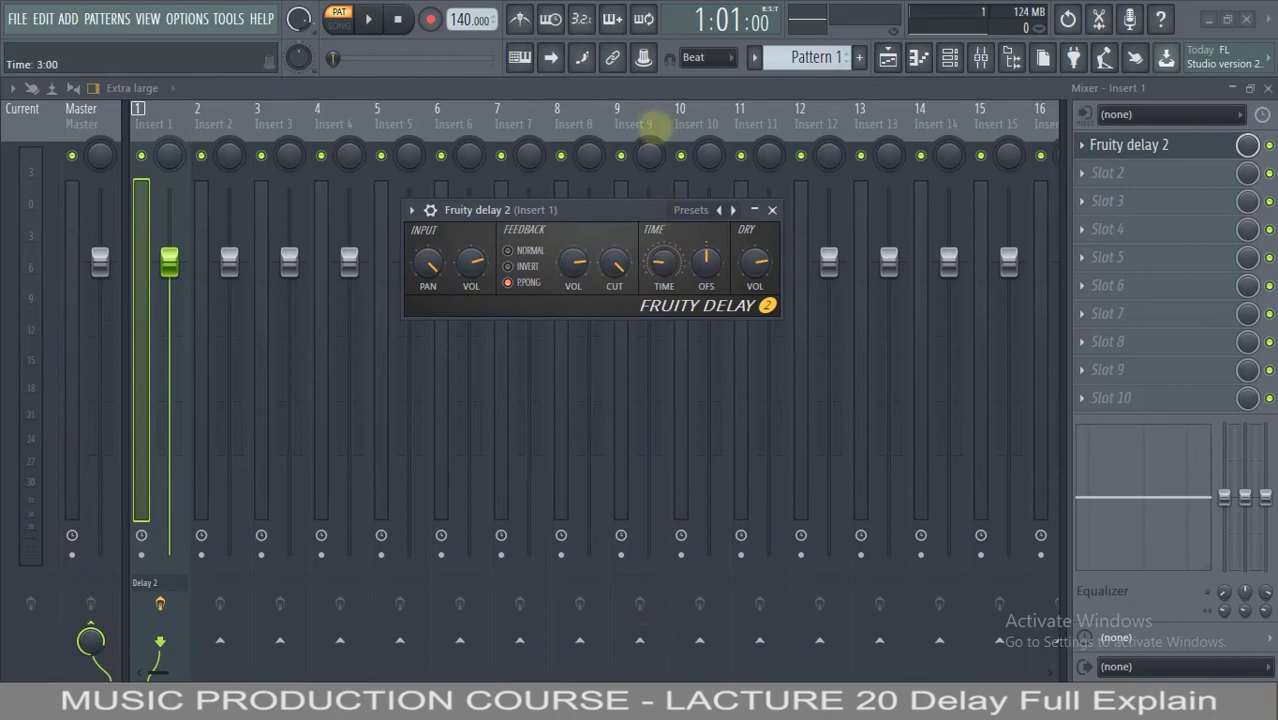
{"action": "right_click", "coordinate": [653, 248]}
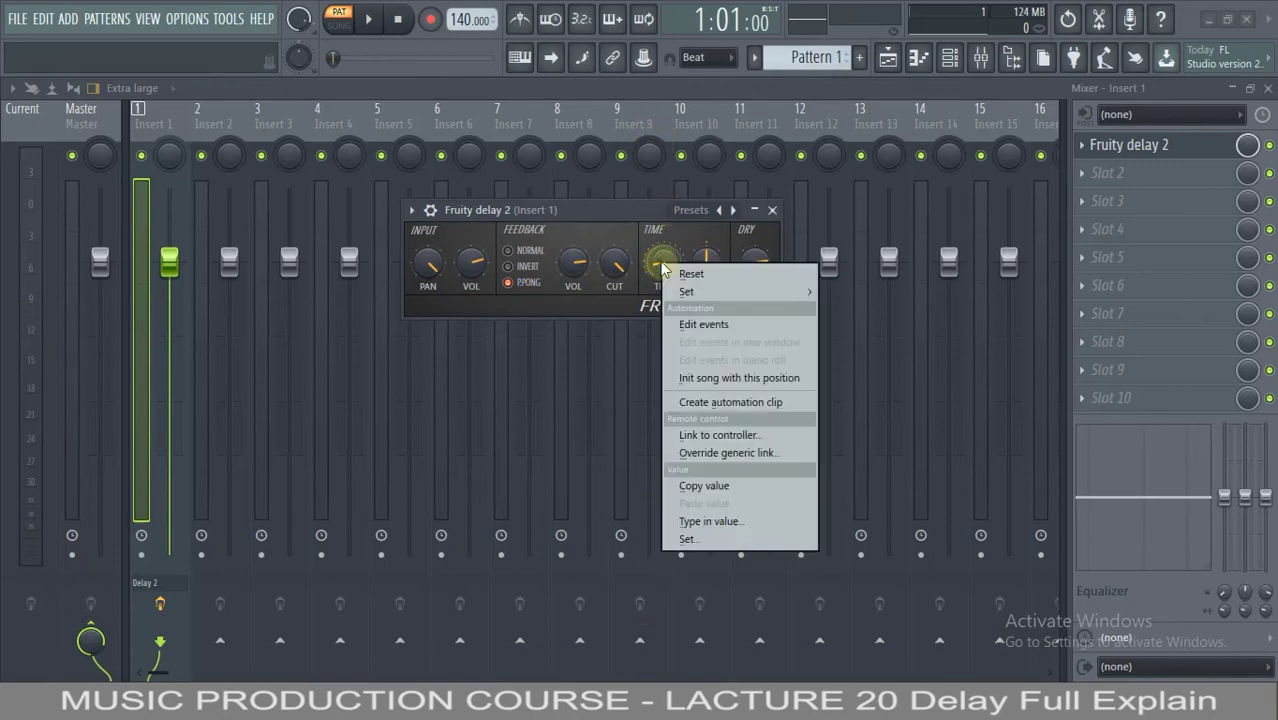
{"action": "left_click", "coordinate": [652, 245]}
Sweep the delay time through in-between values such as 7:03, 4:46 and 15:12, ending at a low setting.
{"action": "left_click_drag", "start_coordinate": [660, 262], "coordinate": [668, 675]}
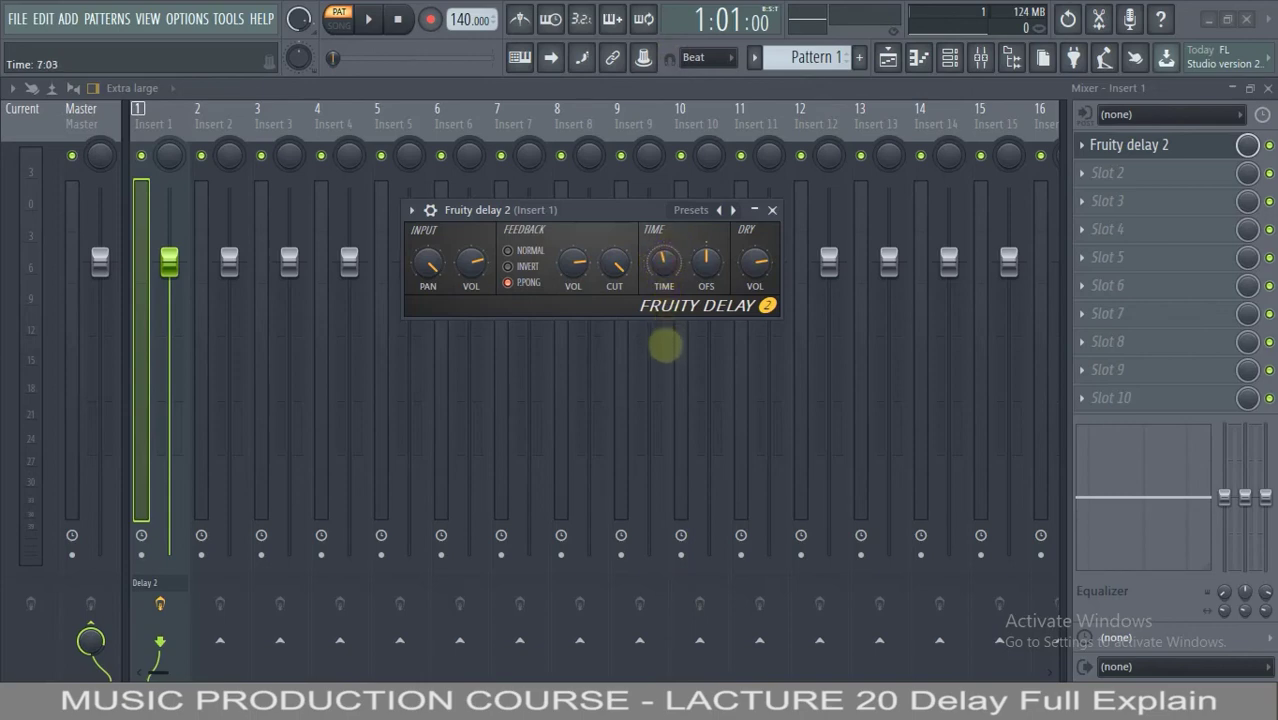
{"action": "left_click_drag", "start_coordinate": [666, 346], "coordinate": [680, 461]}
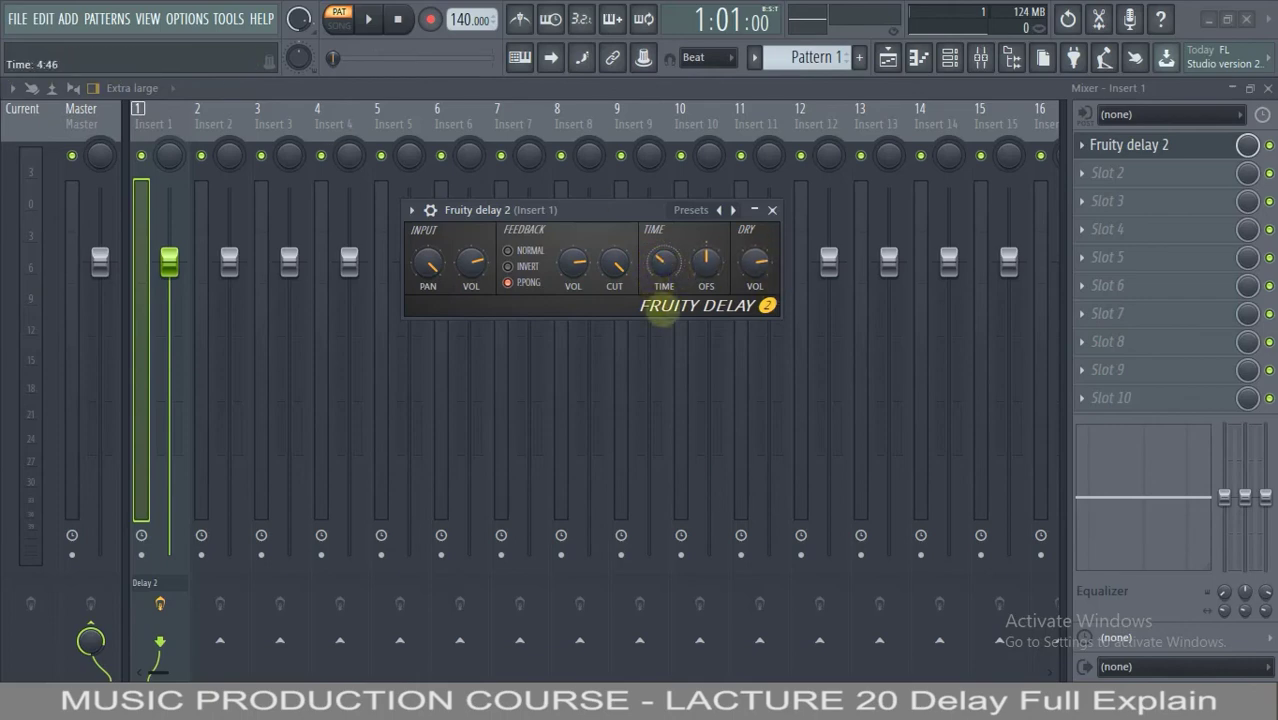
{"action": "left_click_drag", "start_coordinate": [662, 313], "coordinate": [654, 182]}
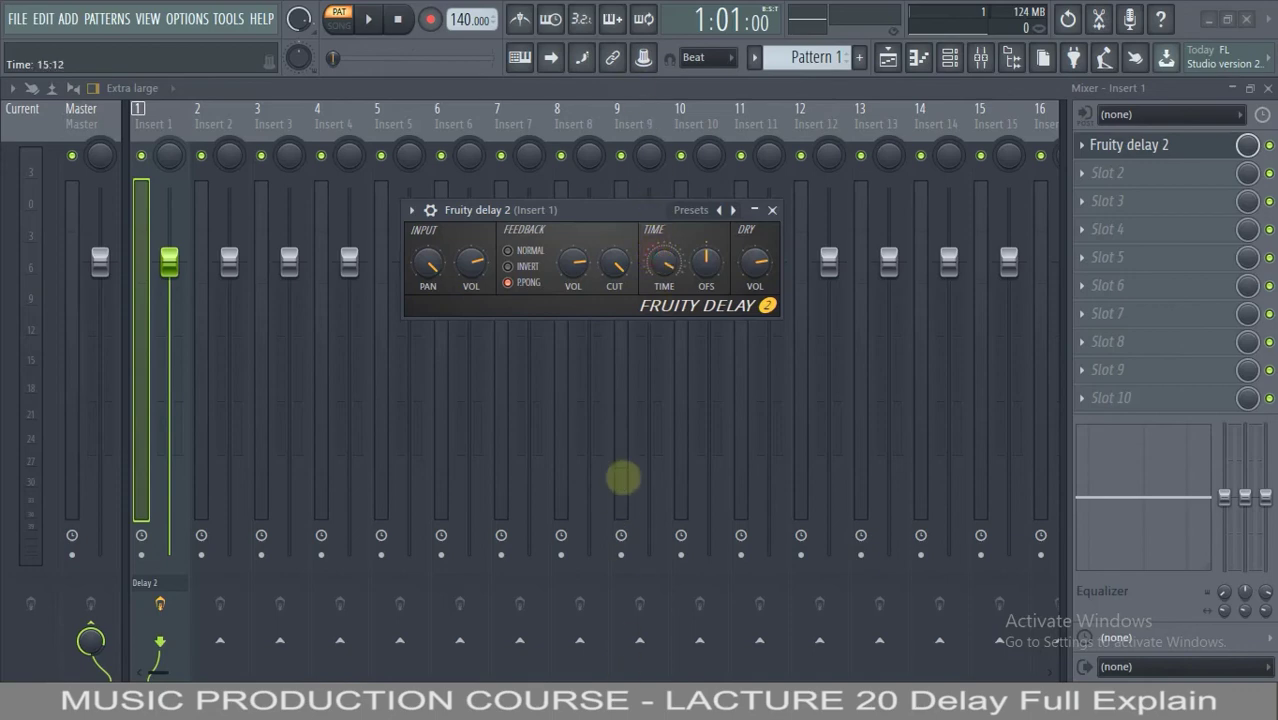
{"action": "left_click_drag", "start_coordinate": [609, 599], "coordinate": [659, 262]}
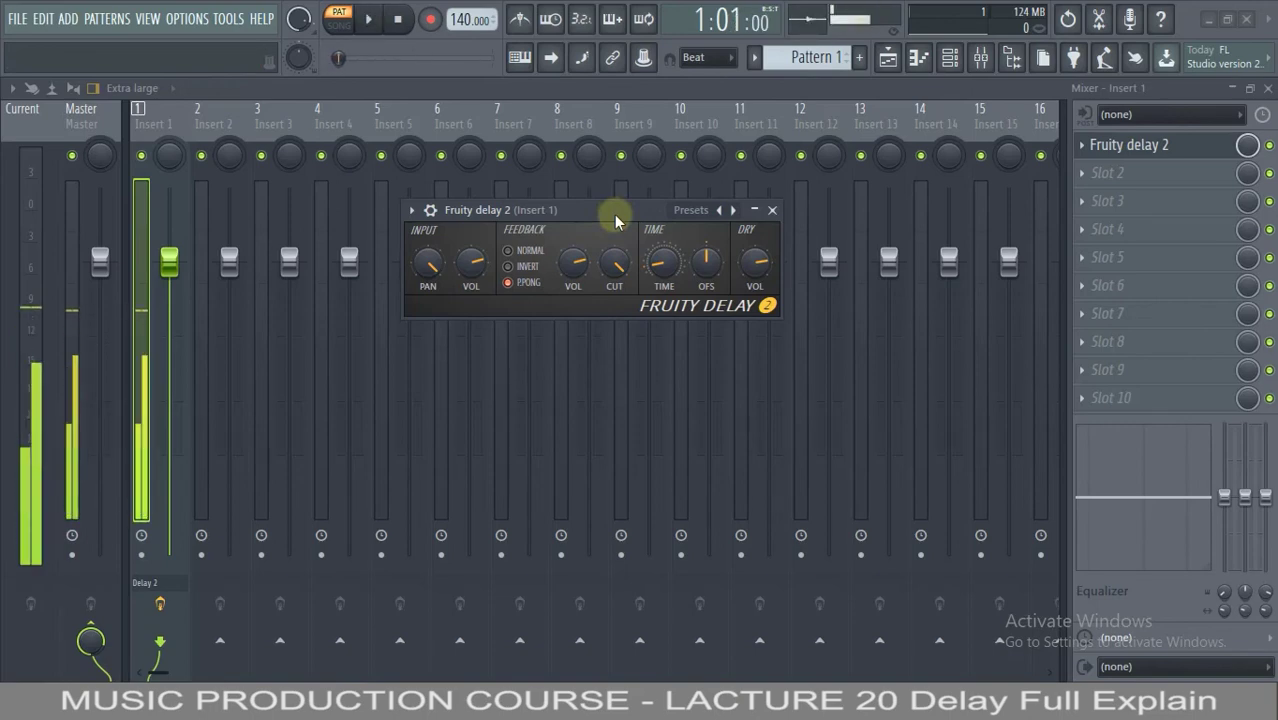
Set the delay time to 4:00 and raise it slightly further, and lower the feedback volume a little.
{"action": "left_click", "coordinate": [663, 262]}
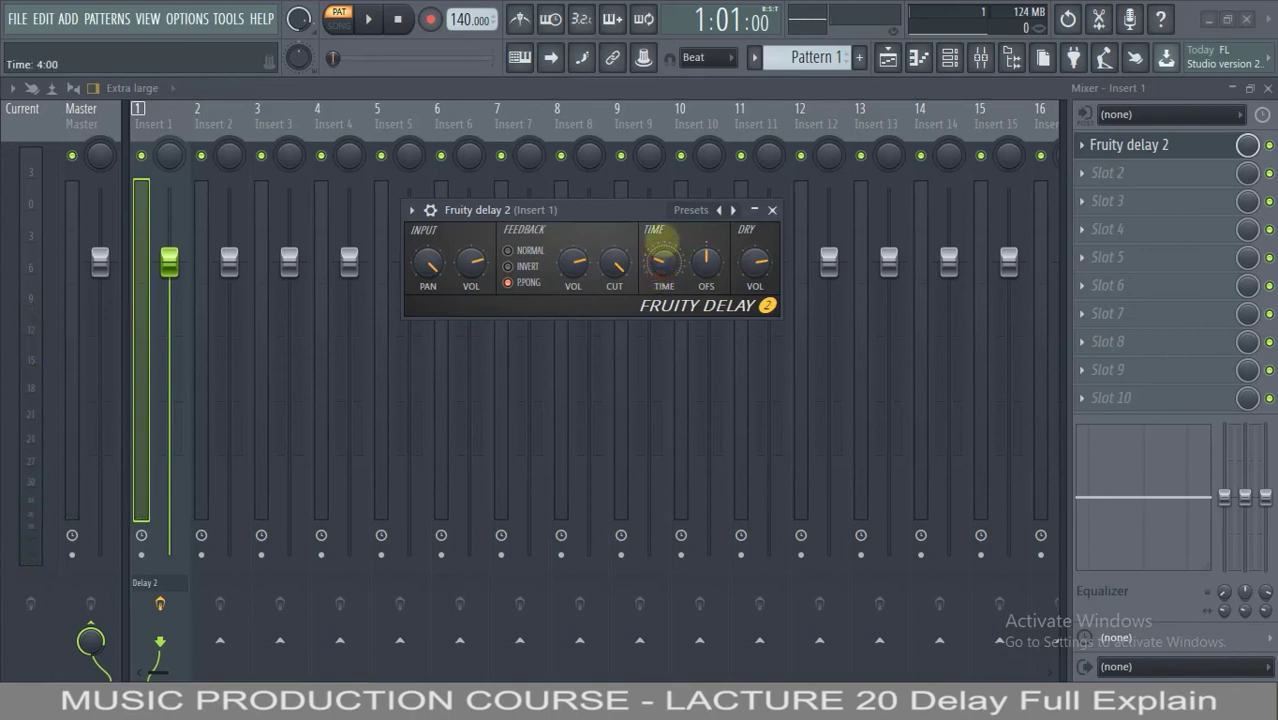
{"action": "left_click_drag", "start_coordinate": [663, 262], "coordinate": [660, 277]}
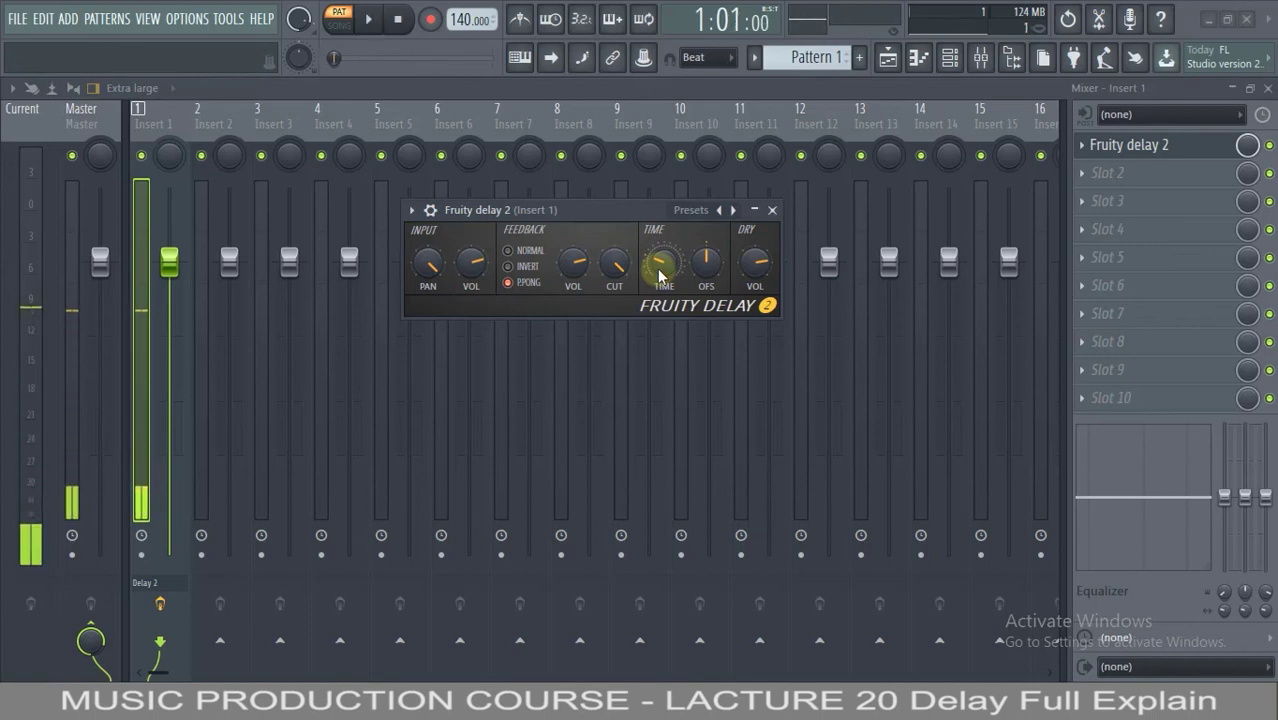
{"action": "left_click_drag", "start_coordinate": [660, 277], "coordinate": [660, 277]}
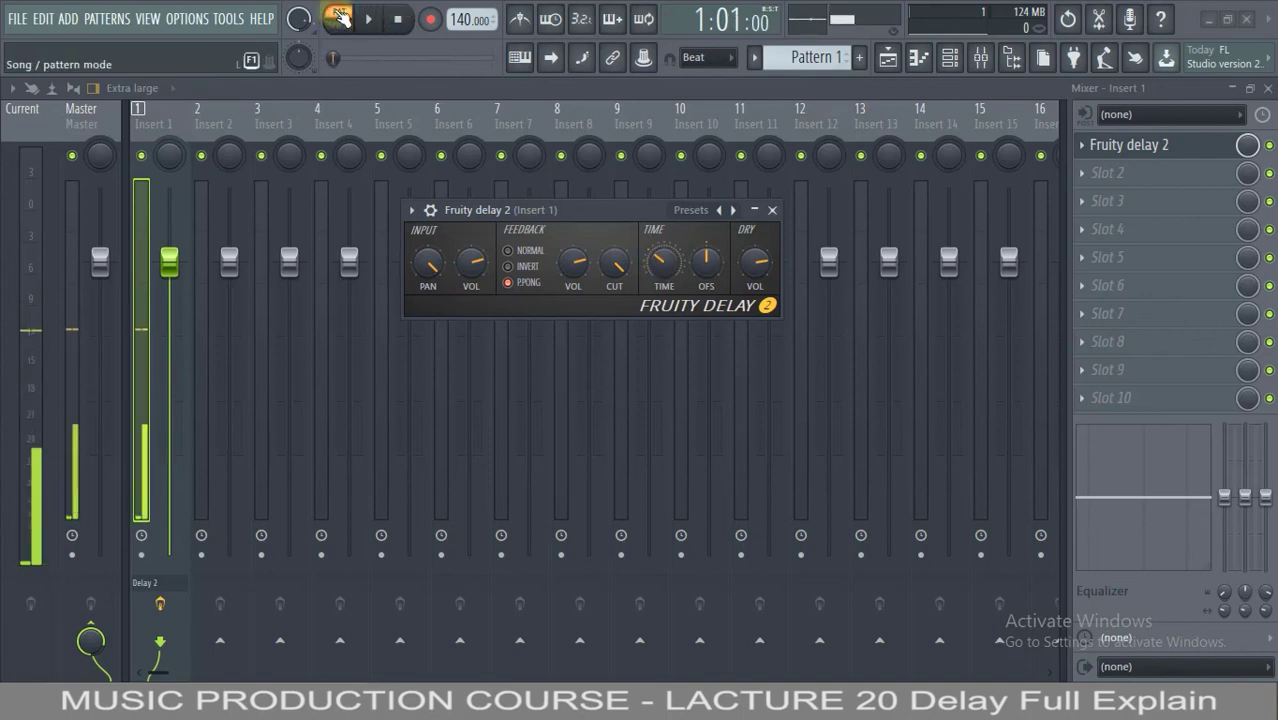
{"action": "left_click_drag", "start_coordinate": [571, 243], "coordinate": [576, 286]}
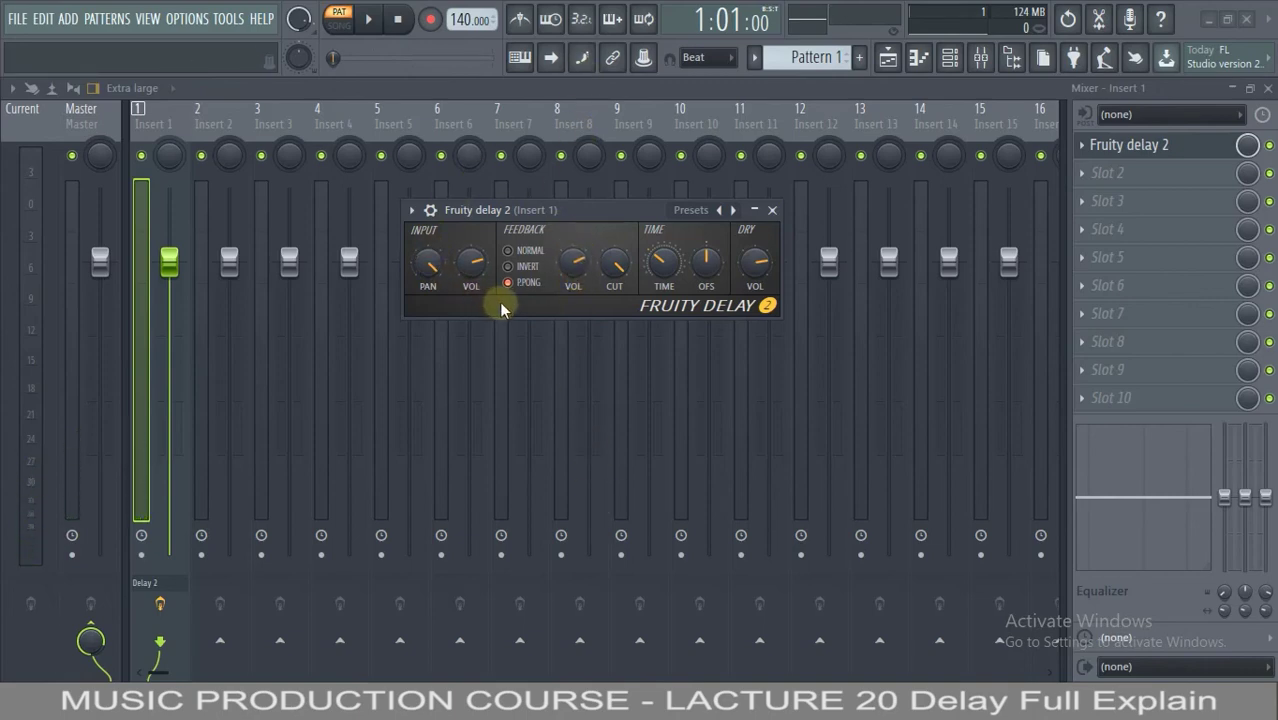
Reset the input panning to center and switch the feedback mode to Normal.
{"action": "right_click", "coordinate": [424, 262]}
{"action": "left_click", "coordinate": [440, 262]}
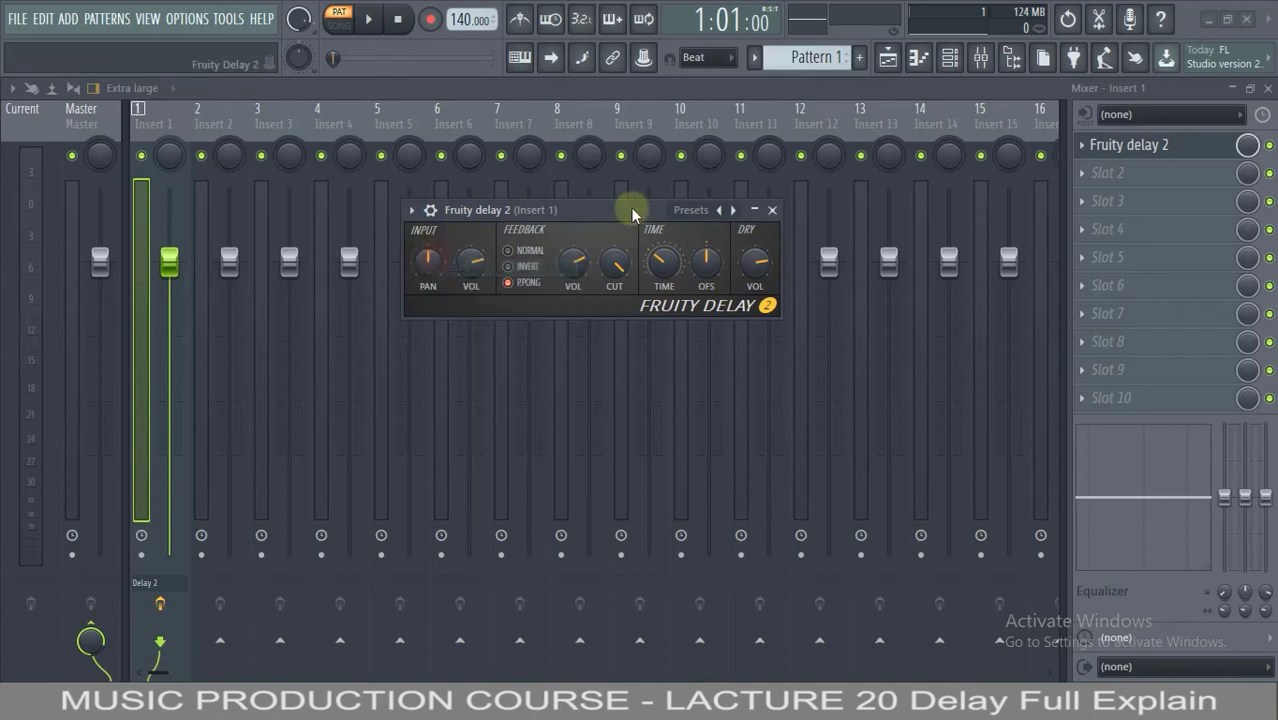
{"action": "left_click", "coordinate": [509, 250]}
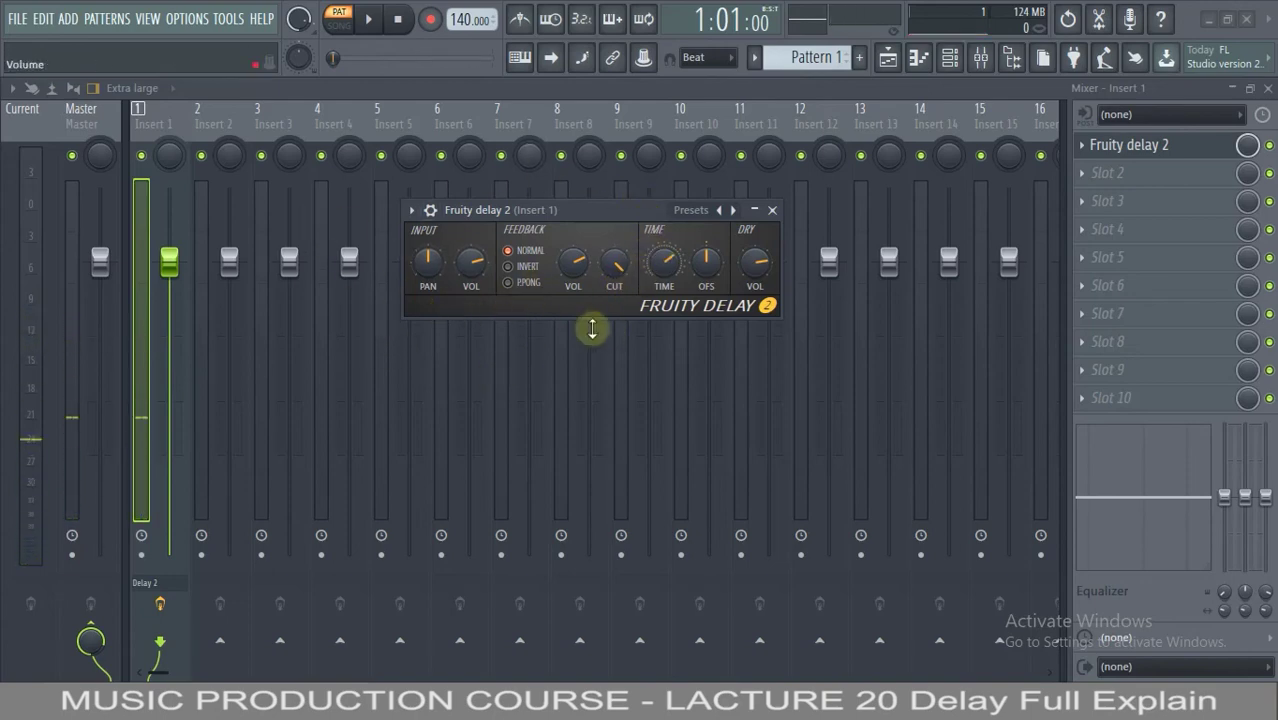
Lower the feedback volume to 35% and raise it again to well above the middle of its range.
{"action": "left_click_drag", "start_coordinate": [573, 272], "coordinate": [566, 313]}
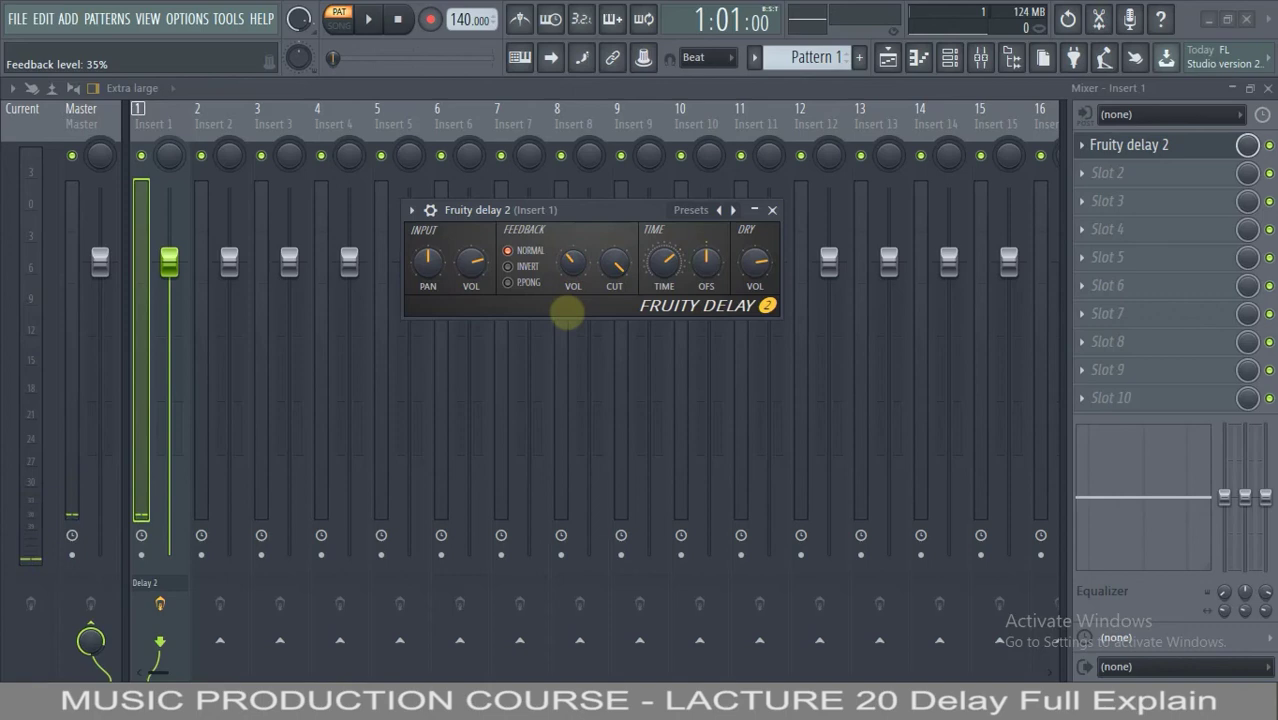
{"action": "left_click_drag", "start_coordinate": [567, 313], "coordinate": [566, 202]}
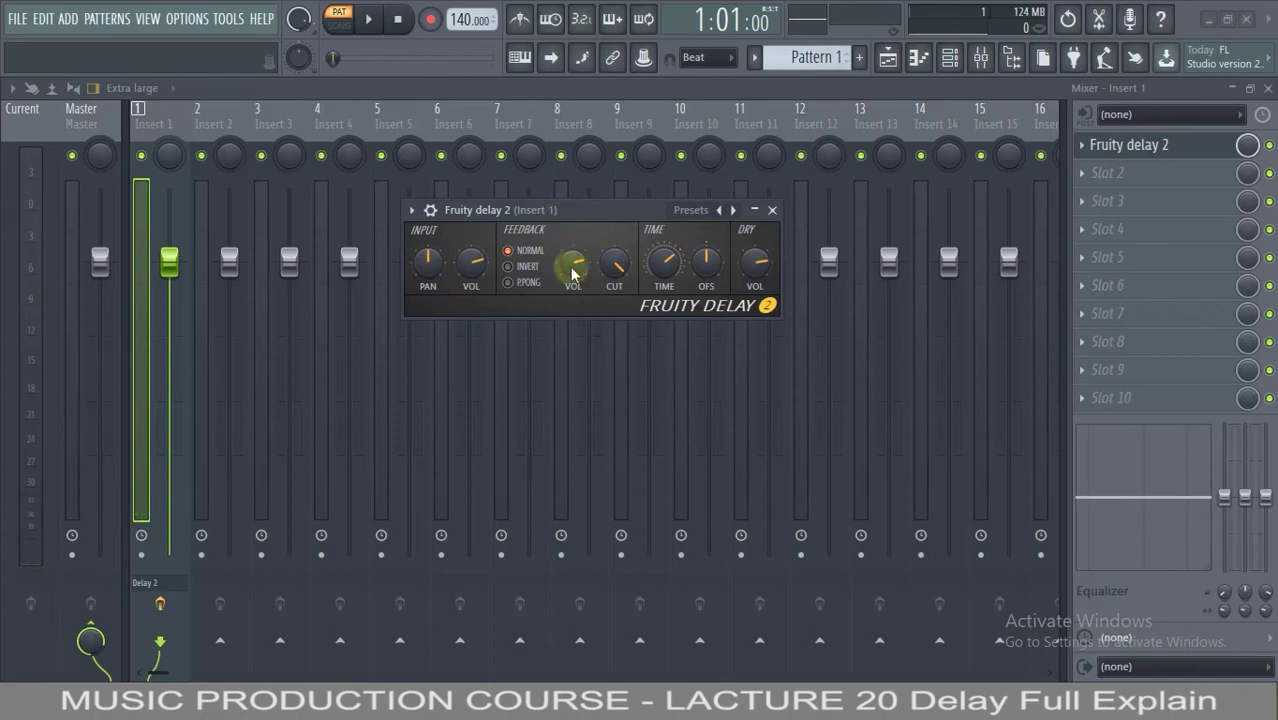
Set the delay time to the 4 steps preset and play the pattern.
{"action": "left_click_drag", "start_coordinate": [662, 262], "coordinate": [675, 345]}
{"action": "right_click", "coordinate": [662, 264]}
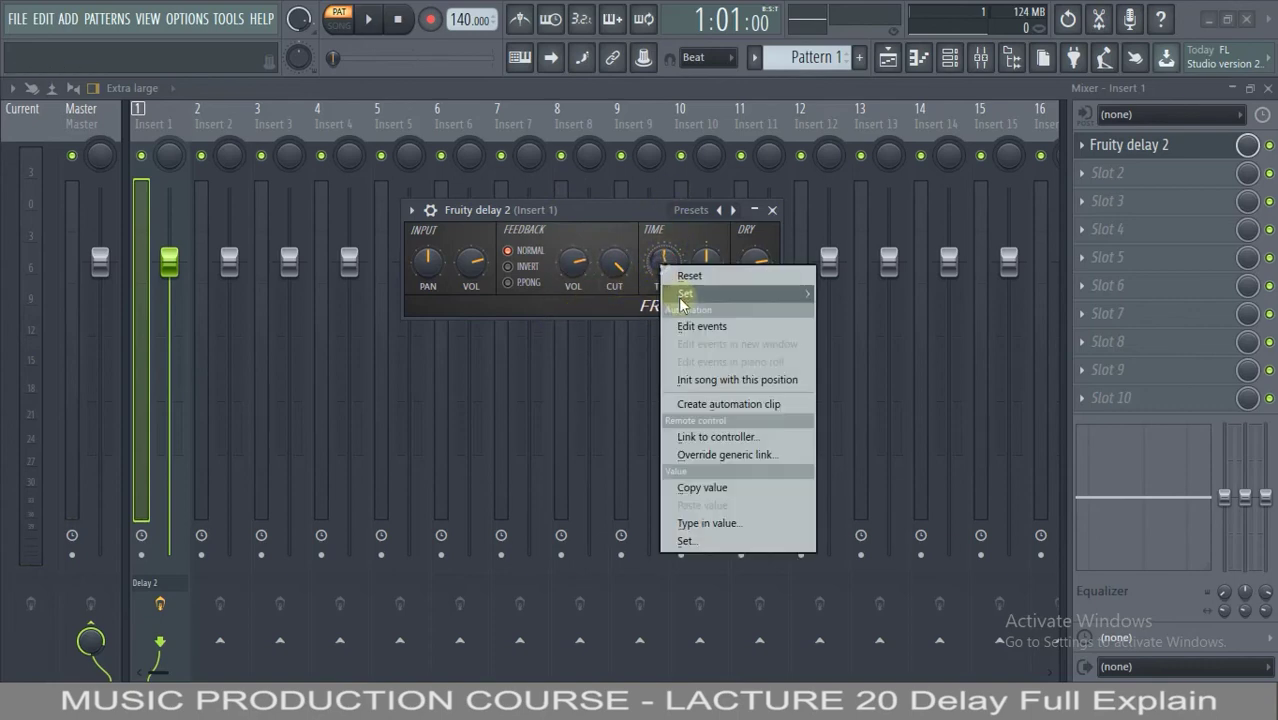
{"action": "mouse_move", "coordinate": [815, 305]}
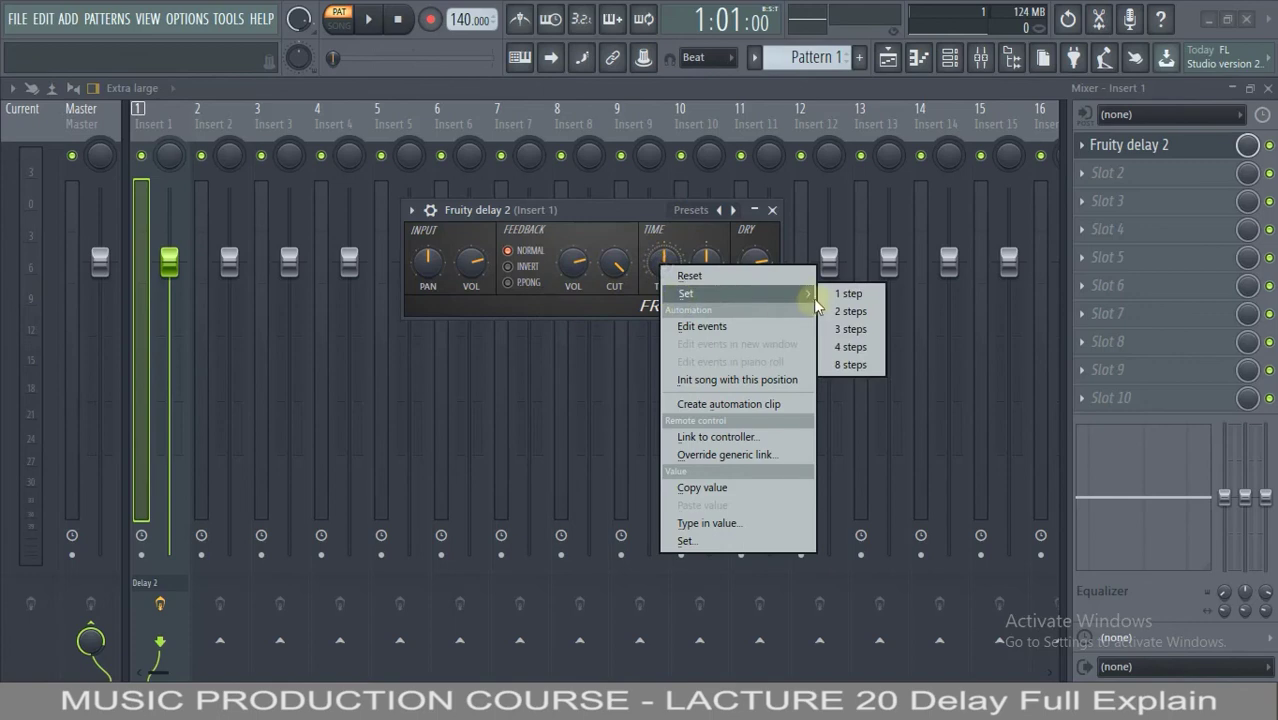
{"action": "left_click", "coordinate": [855, 348]}
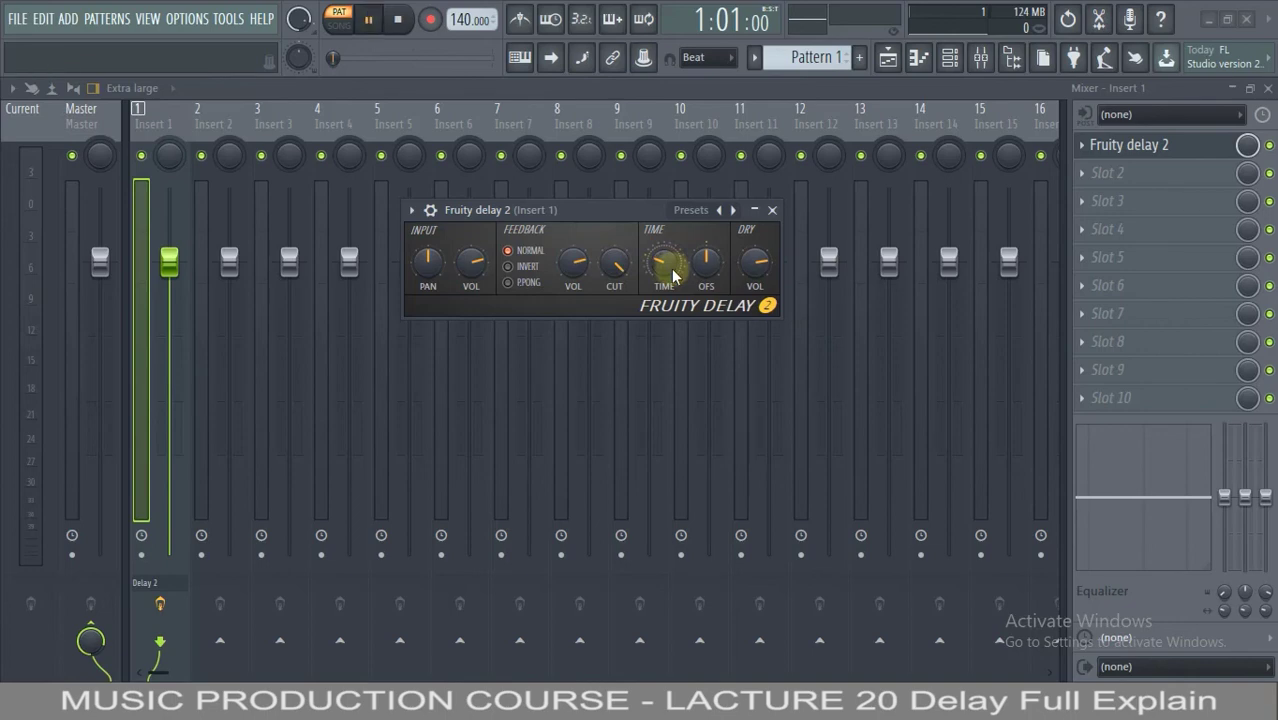
{"action": "key", "text": "space"}
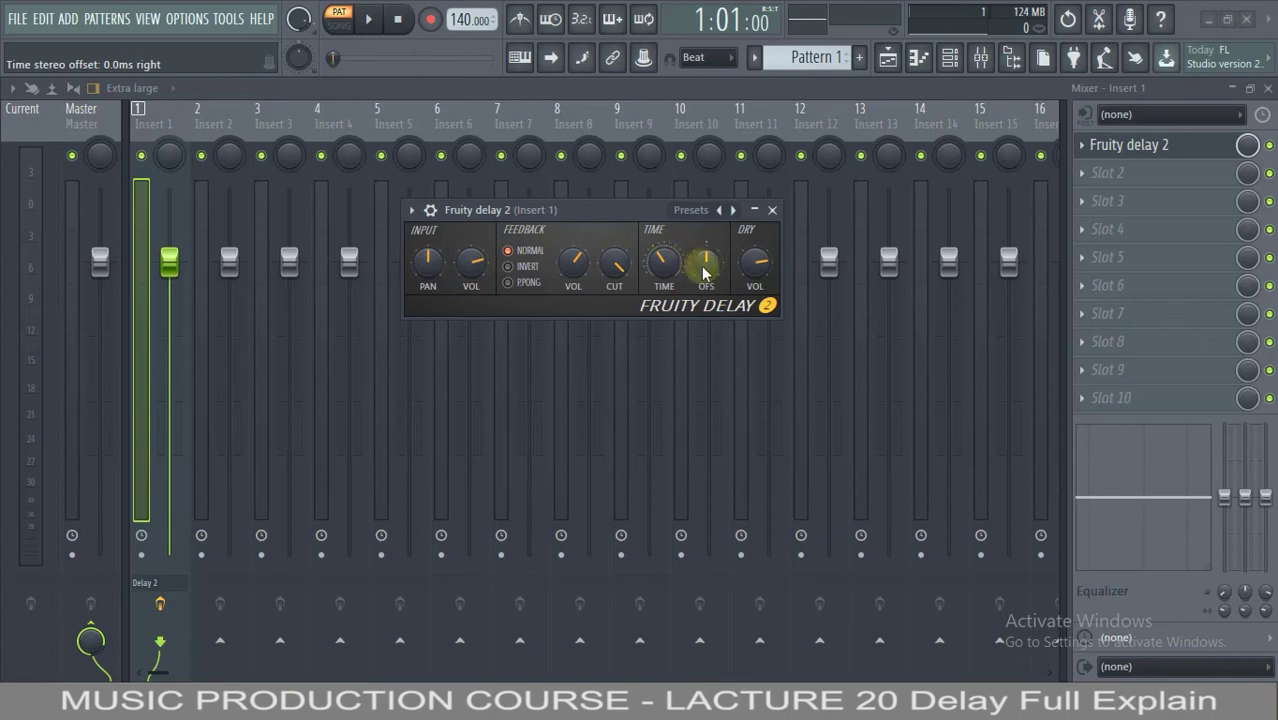
Audition the time stereo offset fully right and fully left, trying a hard-left input pan and the Invert feedback mode before returning to Normal.
{"action": "left_click_drag", "start_coordinate": [427, 262], "coordinate": [430, 357]}
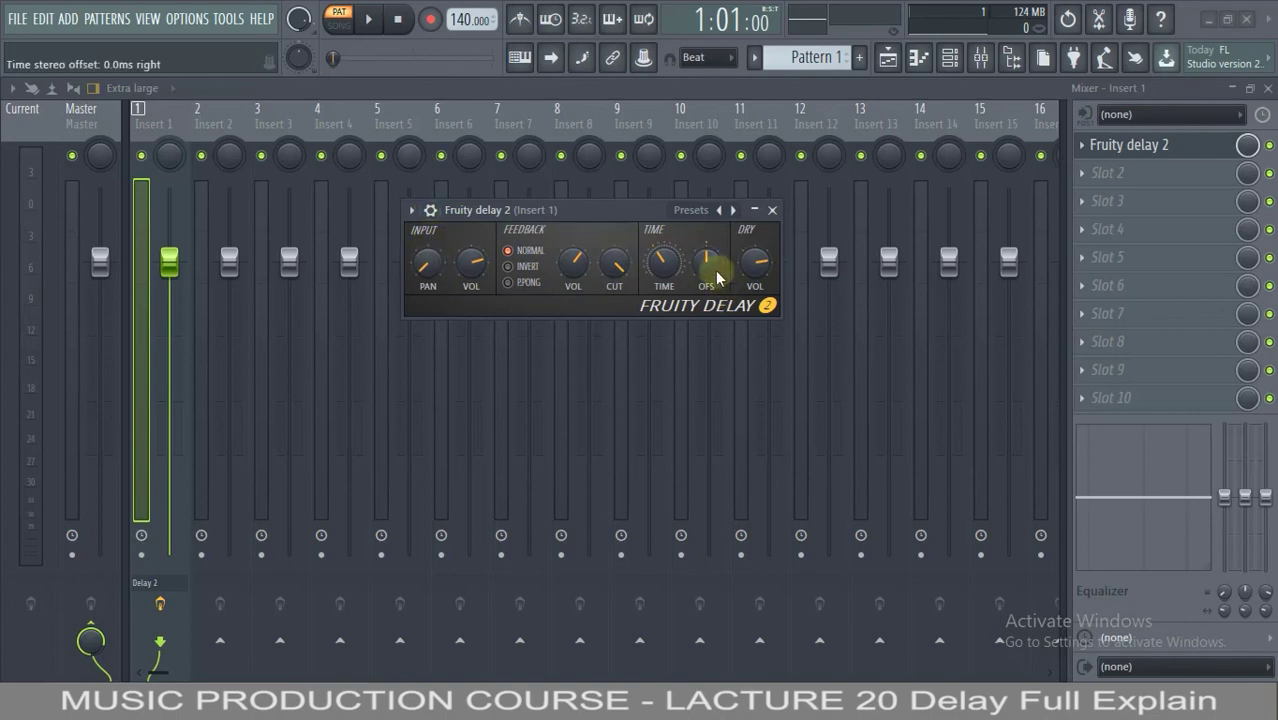
{"action": "mouse_move", "coordinate": [707, 258]}
{"action": "left_mouse_down"}
{"action": "mouse_move", "coordinate": [710, 330]}
{"action": "mouse_move", "coordinate": [752, 478]}
{"action": "mouse_move", "coordinate": [752, 298]}
{"action": "mouse_move", "coordinate": [779, 512]}
{"action": "mouse_move", "coordinate": [777, 332]}
{"action": "mouse_move", "coordinate": [811, 582]}
{"action": "mouse_move", "coordinate": [705, 272]}
{"action": "mouse_move", "coordinate": [707, 606]}
{"action": "mouse_move", "coordinate": [718, 49]}
{"action": "mouse_move", "coordinate": [707, 249]}
{"action": "left_mouse_up"}
{"action": "left_click", "coordinate": [508, 266]}
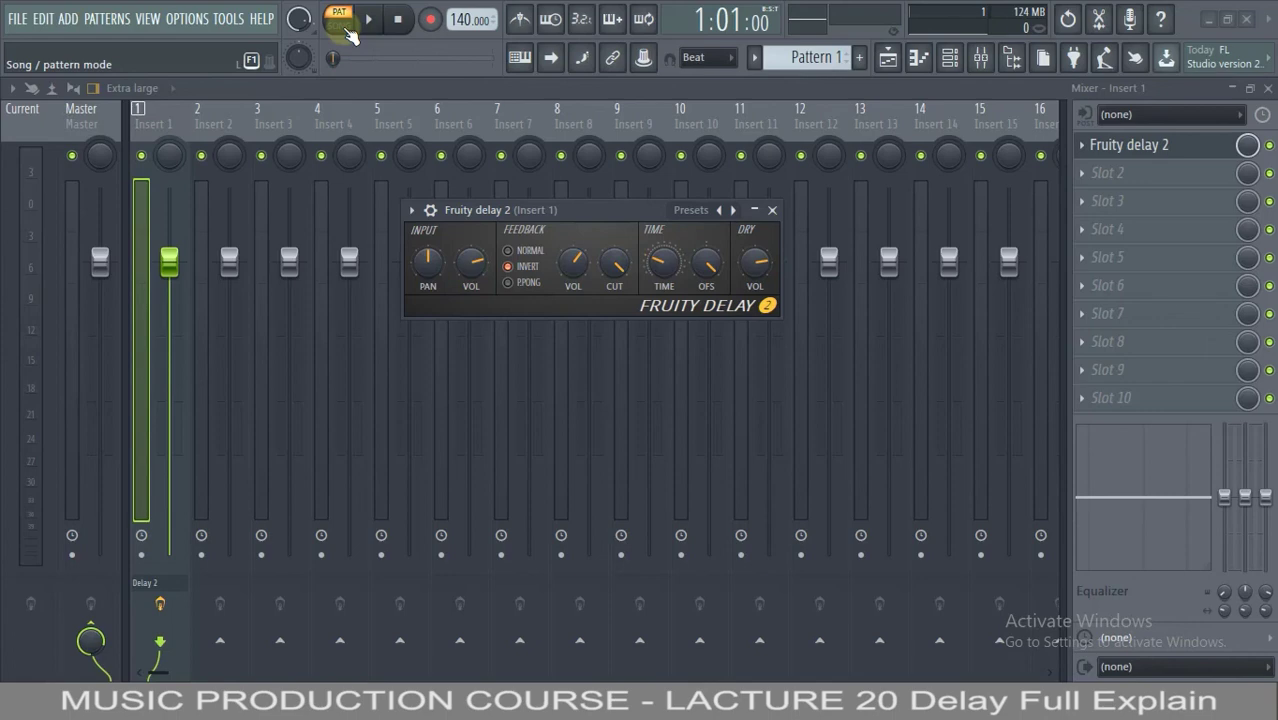
{"action": "left_click", "coordinate": [508, 250]}
{"action": "mouse_move", "coordinate": [706, 262]}
{"action": "left_mouse_down"}
{"action": "mouse_move", "coordinate": [673, 446]}
{"action": "mouse_move", "coordinate": [638, 70]}
{"action": "mouse_move", "coordinate": [713, 272]}
{"action": "left_mouse_up"}
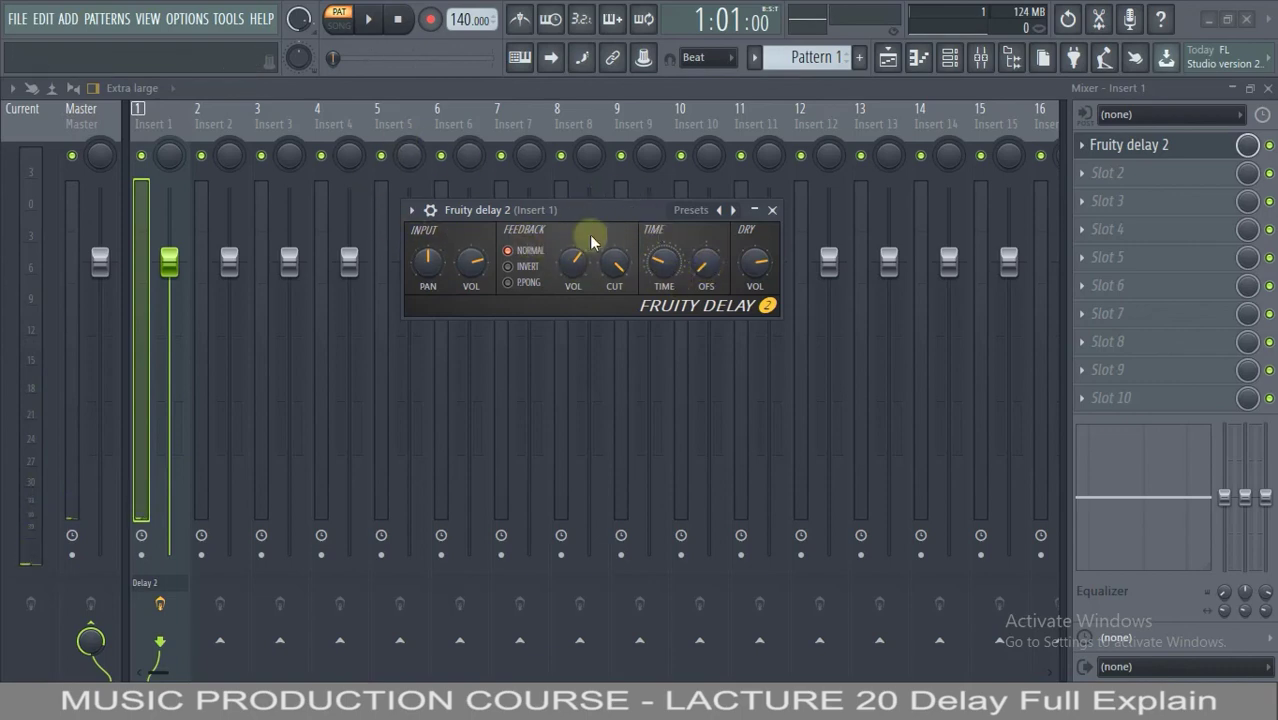
Reset the time stereo offset to center, lower the feedback cutoff to about the middle of its range and reset it.
{"action": "right_click", "coordinate": [706, 262]}
{"action": "left_click", "coordinate": [718, 270]}
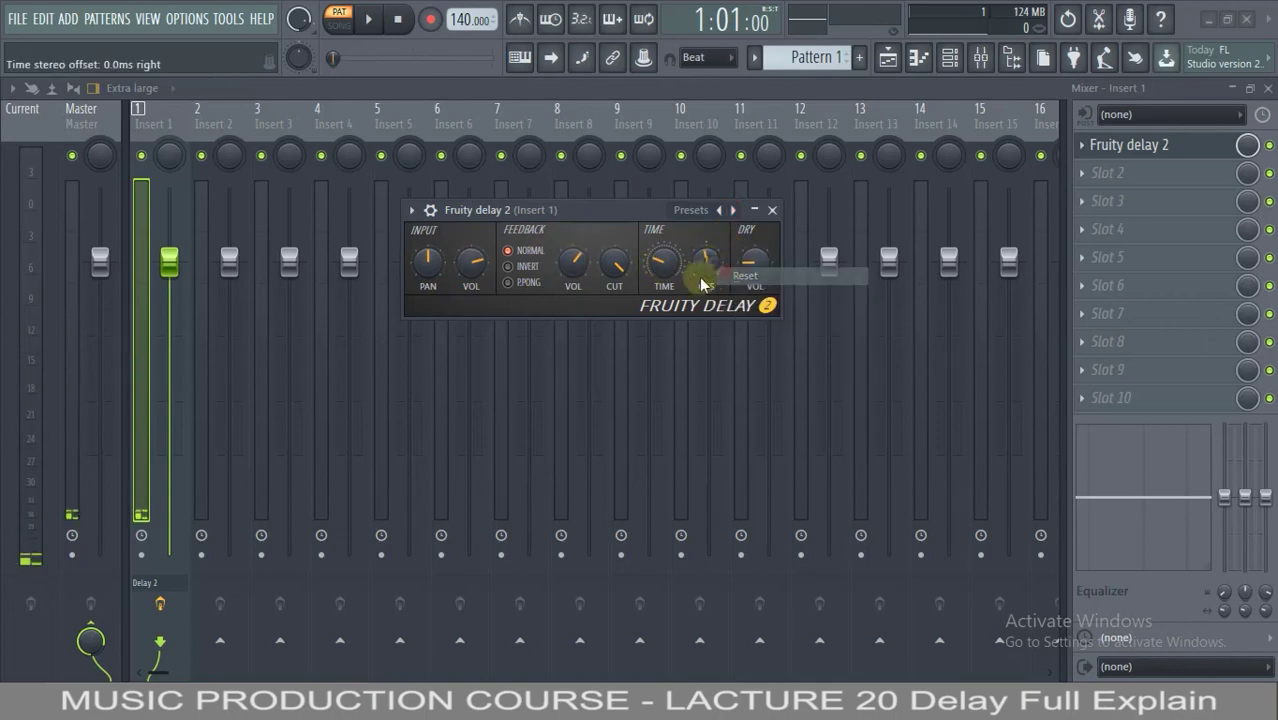
{"action": "left_click_drag", "start_coordinate": [610, 265], "coordinate": [610, 315]}
{"action": "right_click", "coordinate": [612, 263]}
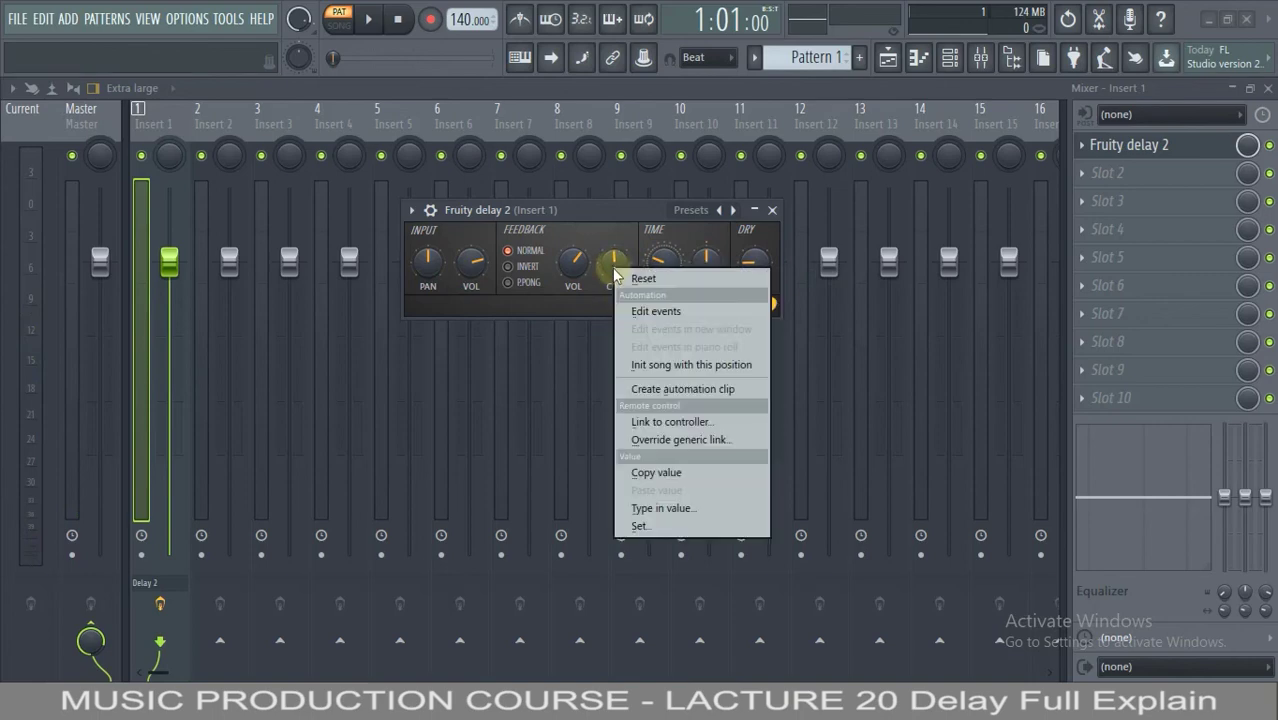
{"action": "left_click", "coordinate": [620, 271]}
Reset the feedback volume, input volume and input panning to their default values.
{"action": "right_click", "coordinate": [568, 264]}
{"action": "left_click", "coordinate": [570, 270]}
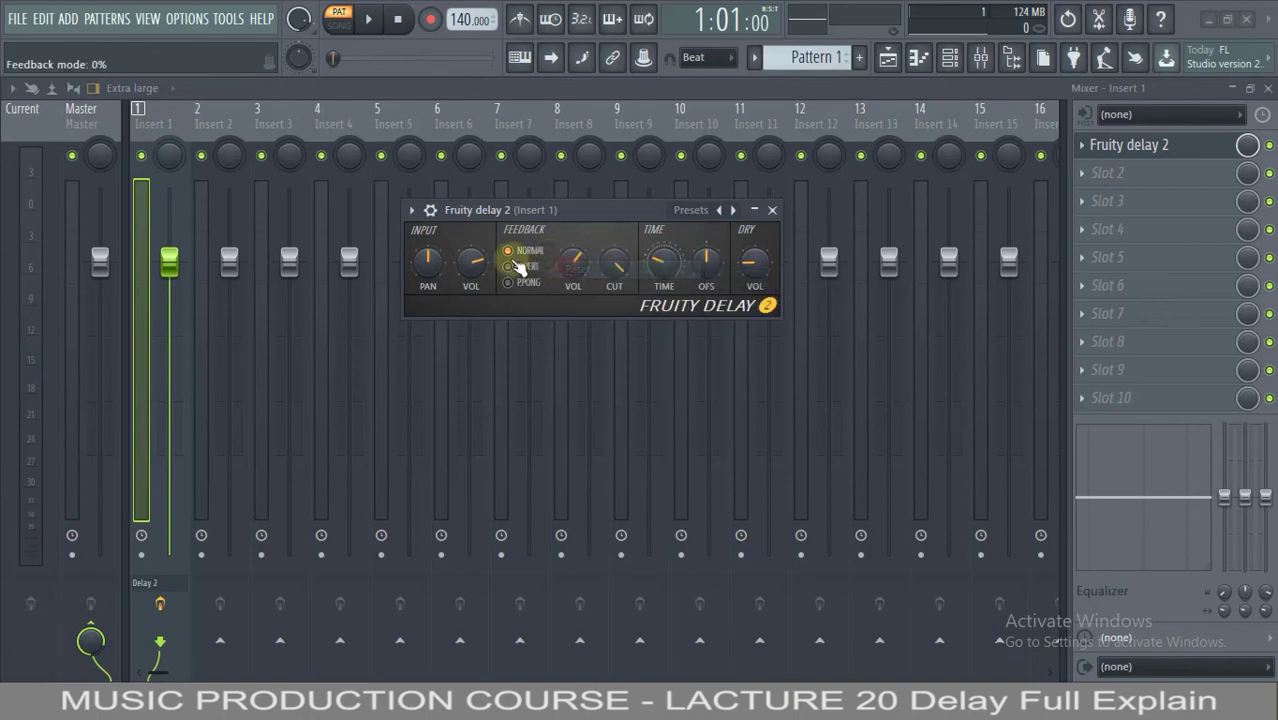
{"action": "right_click", "coordinate": [470, 262]}
{"action": "left_click", "coordinate": [485, 269]}
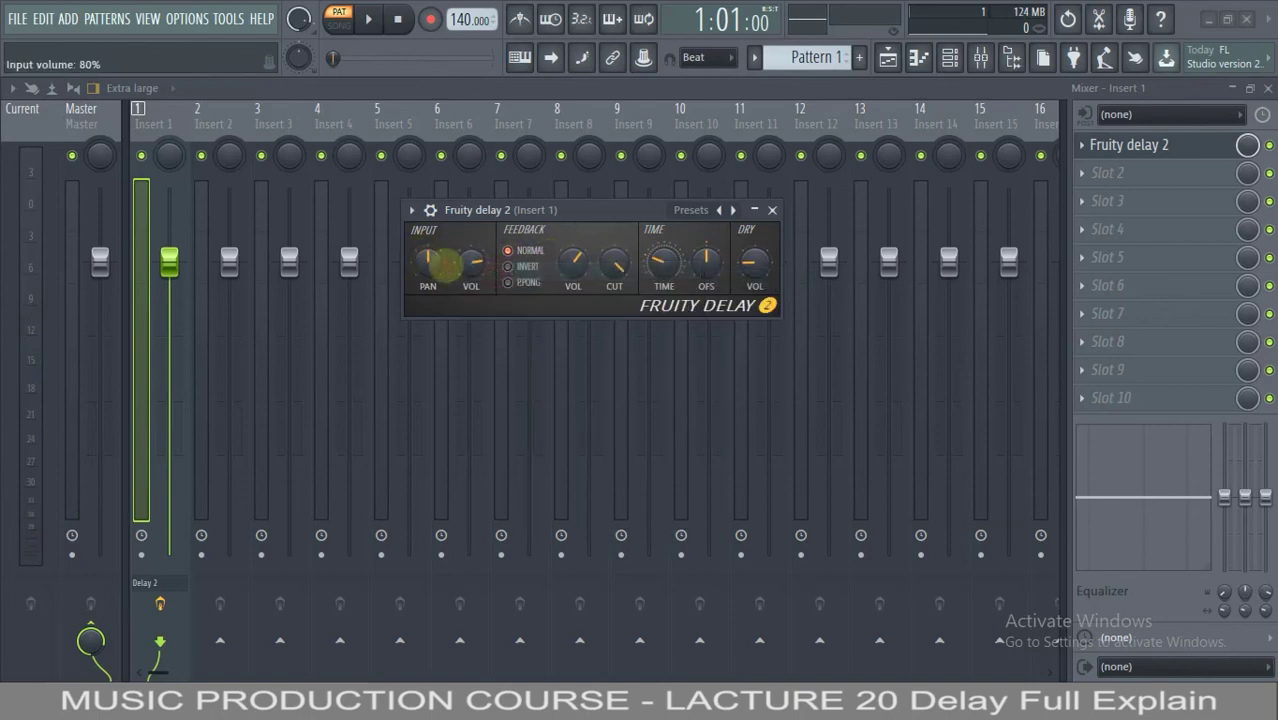
{"action": "right_click", "coordinate": [426, 263]}
{"action": "left_click", "coordinate": [447, 271]}
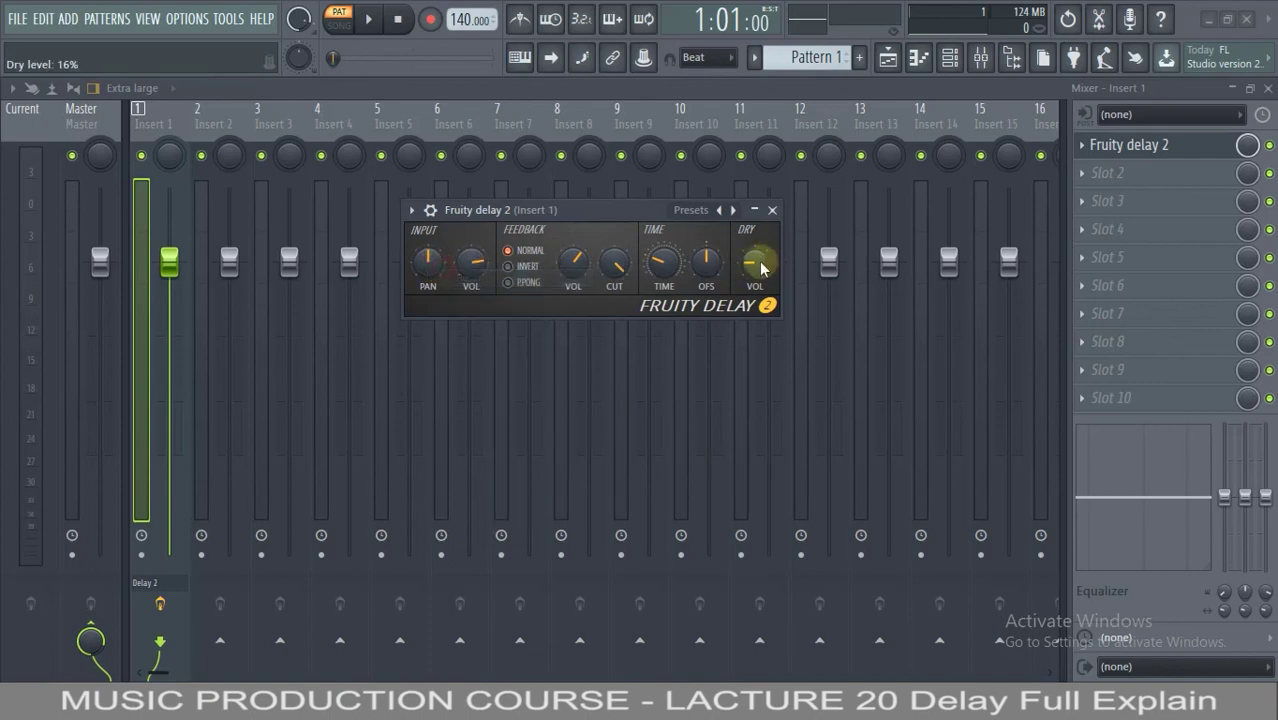
Raise the dry volume to maximum, play the pattern, and bring the dry volume down in stages to below the middle of its range.
{"action": "left_click_drag", "start_coordinate": [755, 265], "coordinate": [747, 140]}
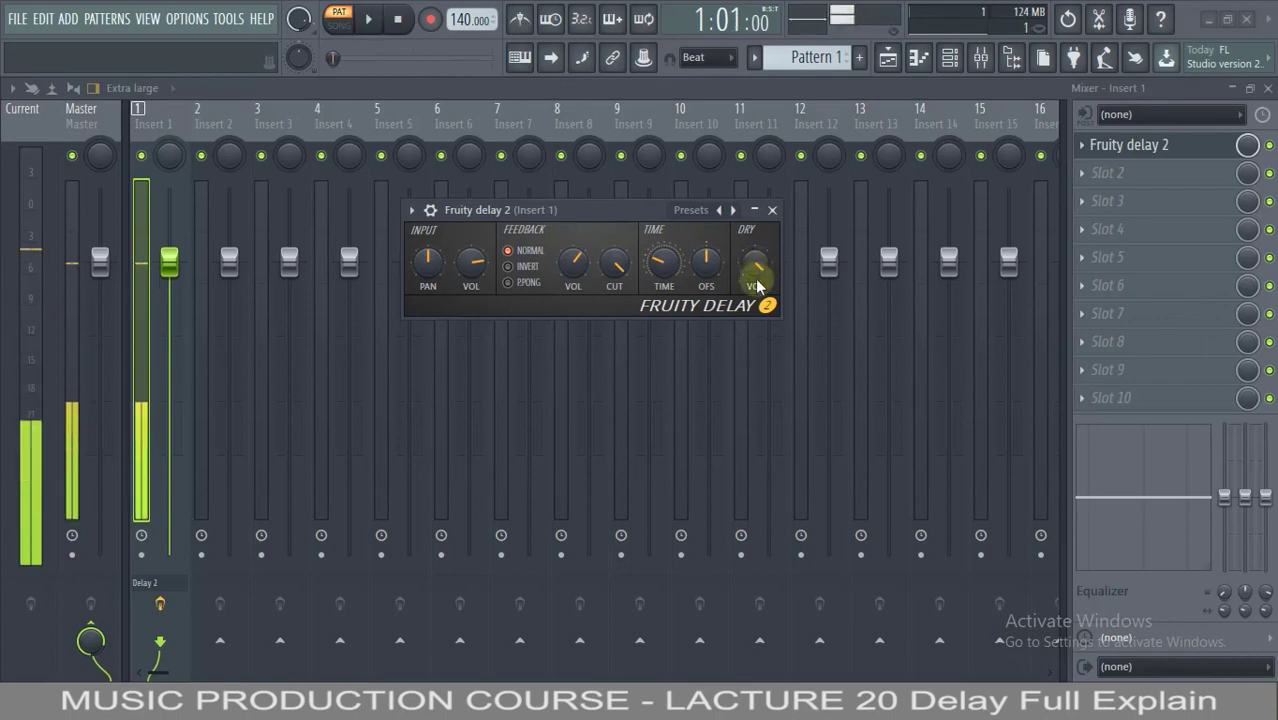
{"action": "key", "text": "space"}
{"action": "left_click_drag", "start_coordinate": [757, 287], "coordinate": [755, 318]}
{"action": "key", "text": "space"}
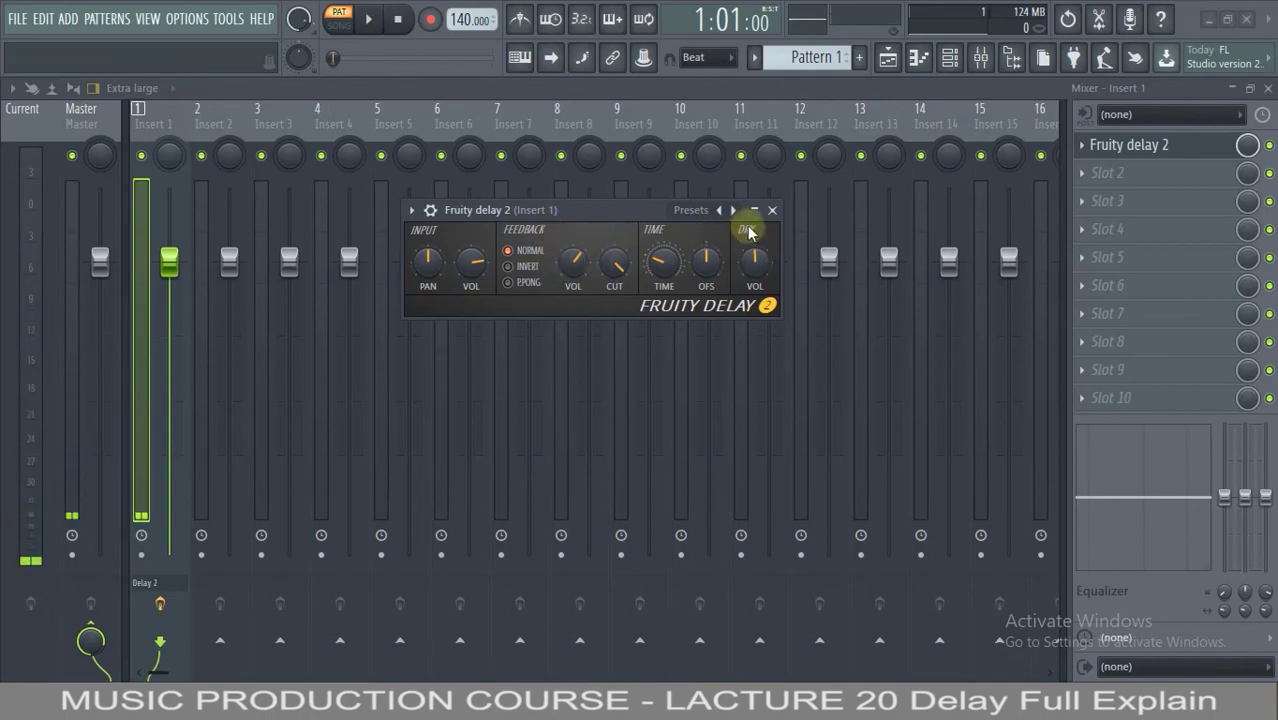
{"action": "left_click_drag", "start_coordinate": [755, 278], "coordinate": [755, 330]}
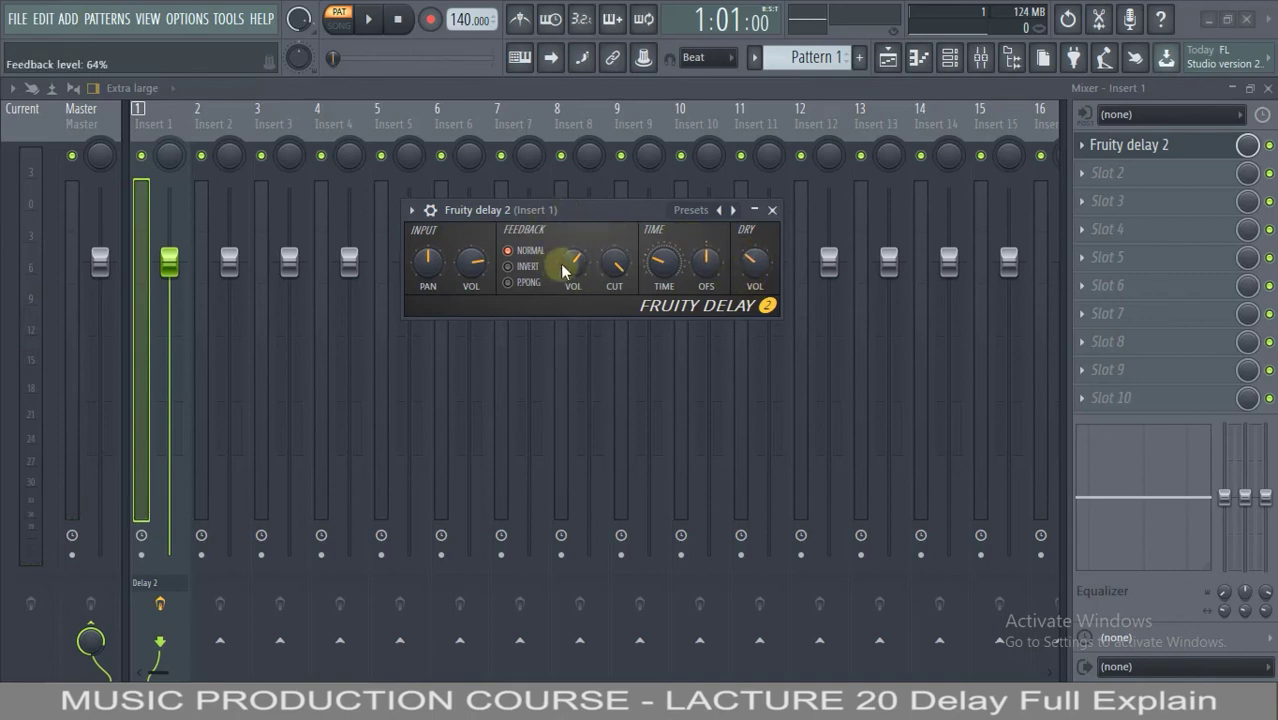
Lower the feedback volume to 41% and on to slightly below 18%, and reduce the input volume.
{"action": "left_click_drag", "start_coordinate": [562, 272], "coordinate": [564, 305]}
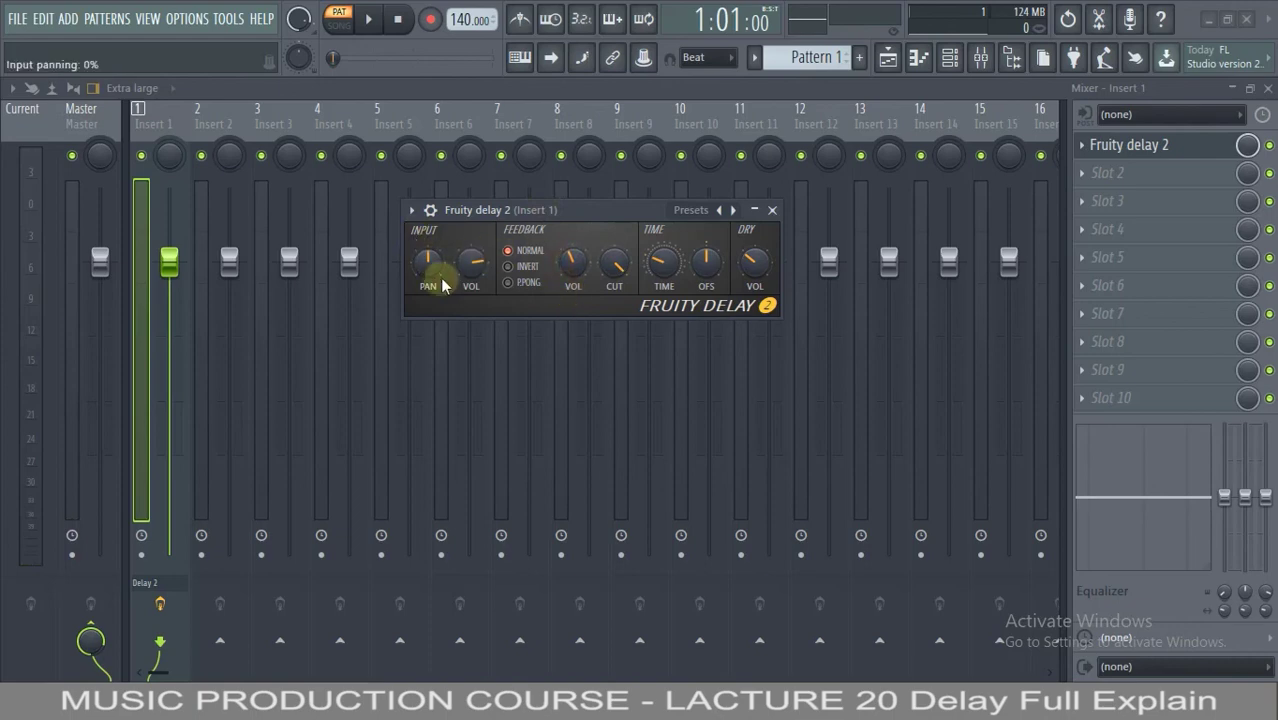
{"action": "left_click_drag", "start_coordinate": [470, 265], "coordinate": [471, 274]}
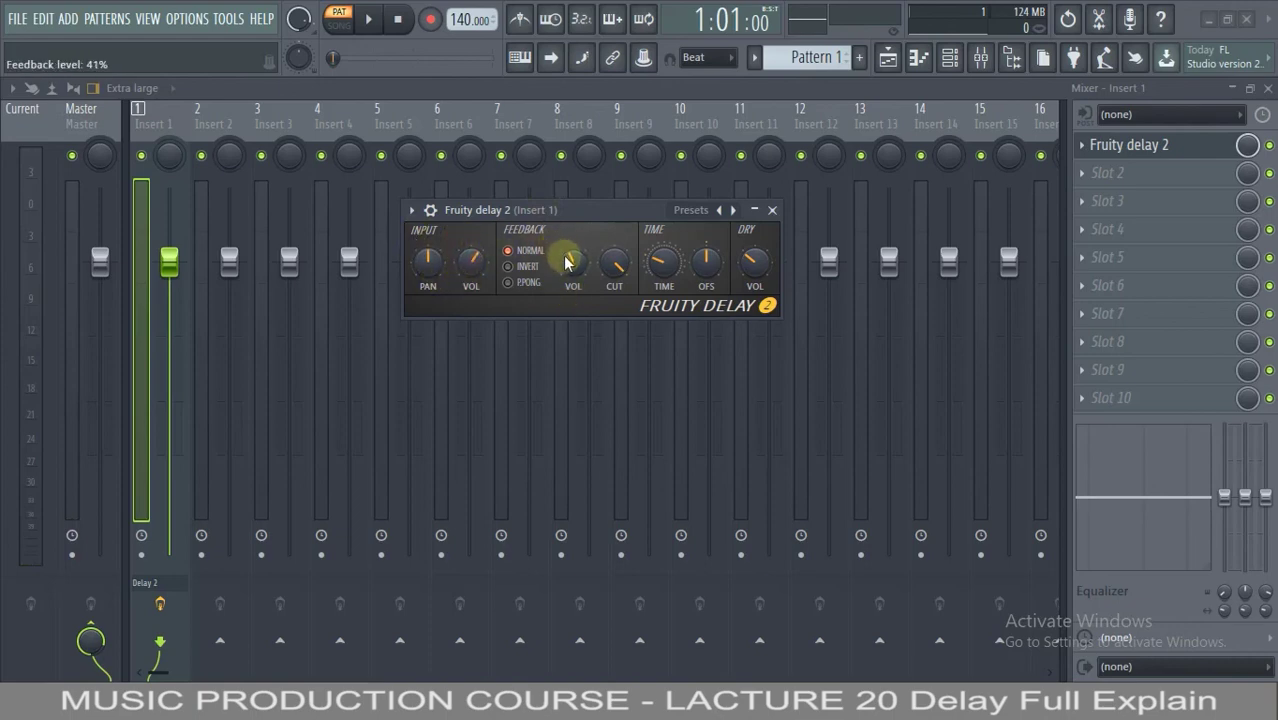
{"action": "left_click_drag", "start_coordinate": [568, 252], "coordinate": [565, 265]}
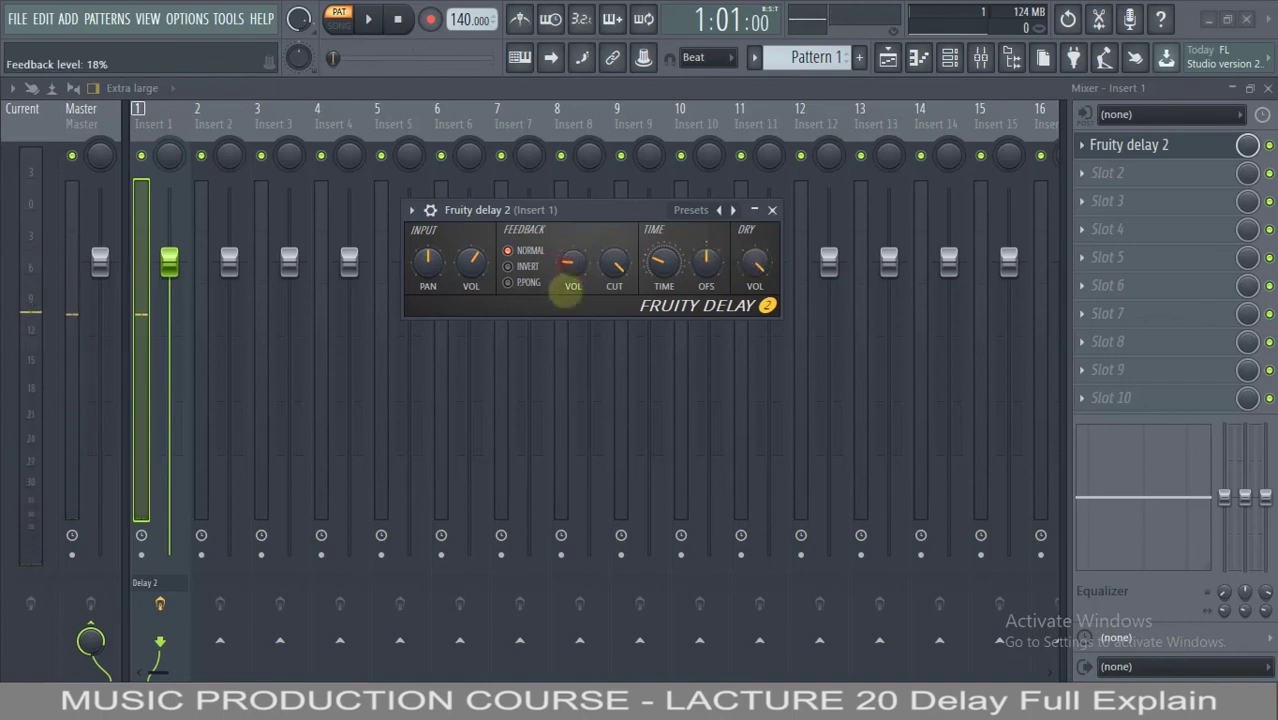
{"action": "scroll", "coordinate": [563, 292], "scroll_direction": "down", "scroll_amount": 2}
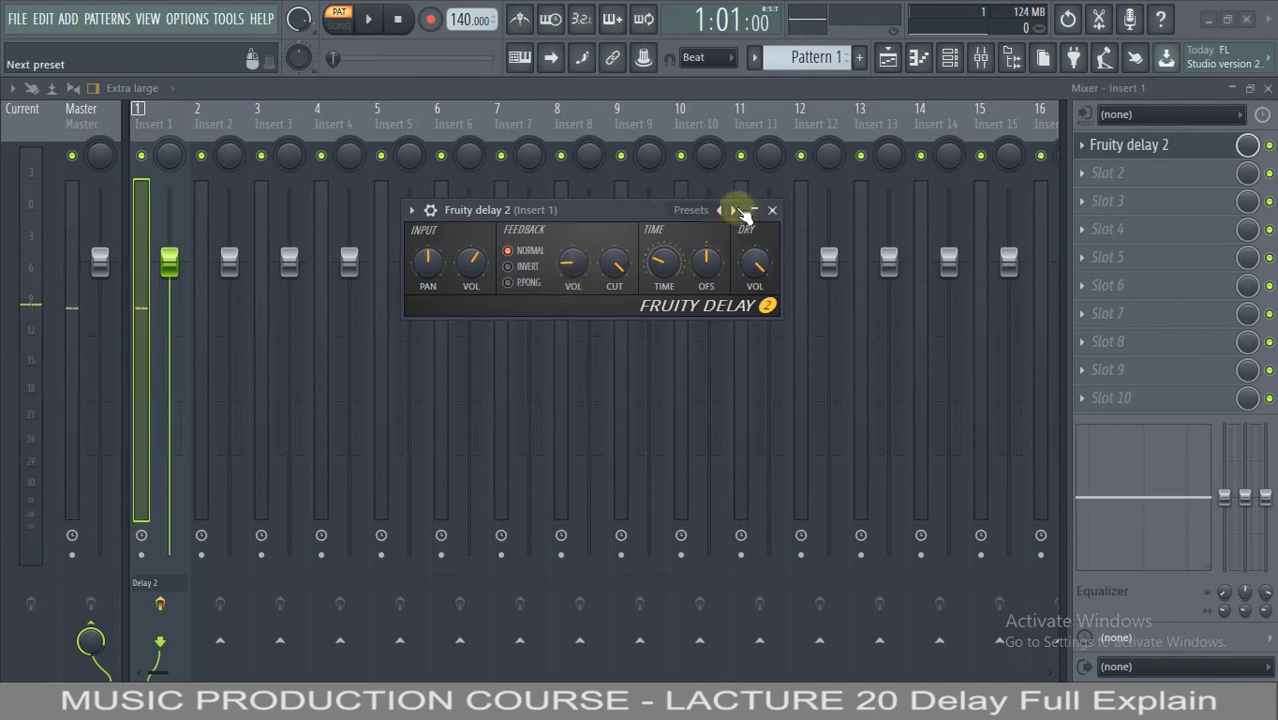
Load the Default preset in Fruity Delay 2 and select the Insert 1 mixer track.
{"action": "left_click", "coordinate": [742, 214]}
{"action": "right_click", "coordinate": [741, 214]}
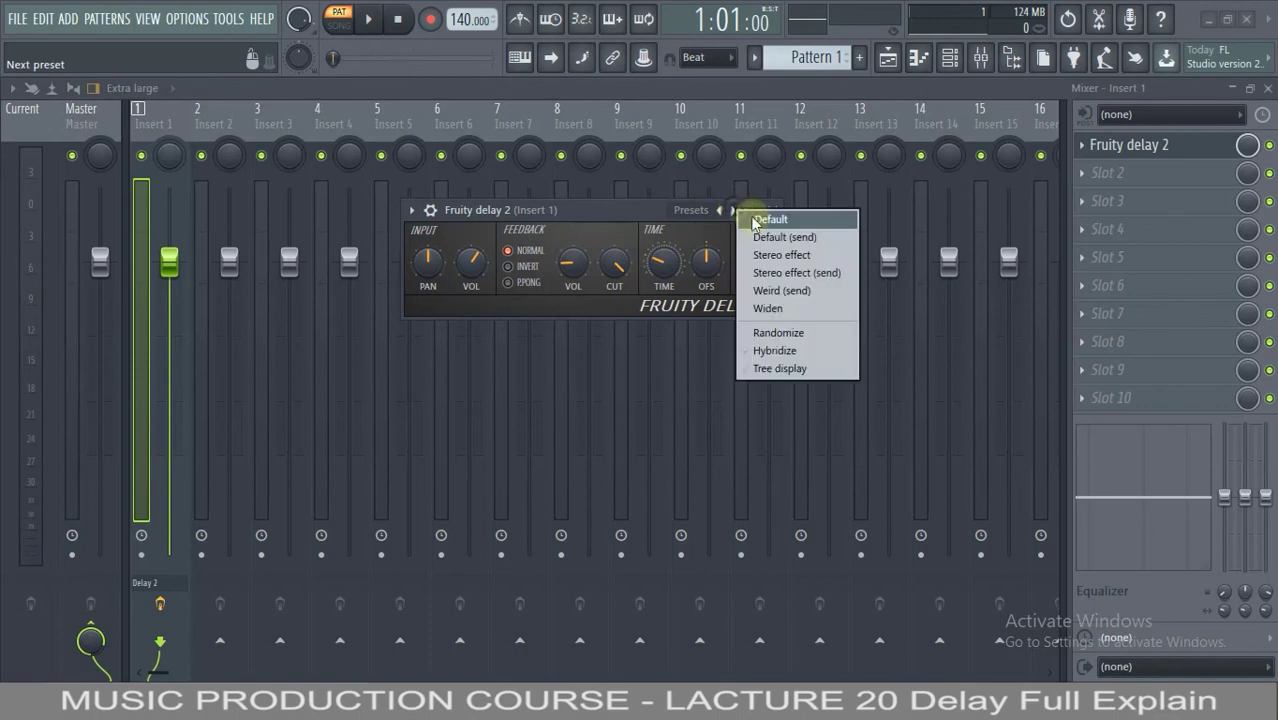
{"action": "left_click", "coordinate": [787, 258]}
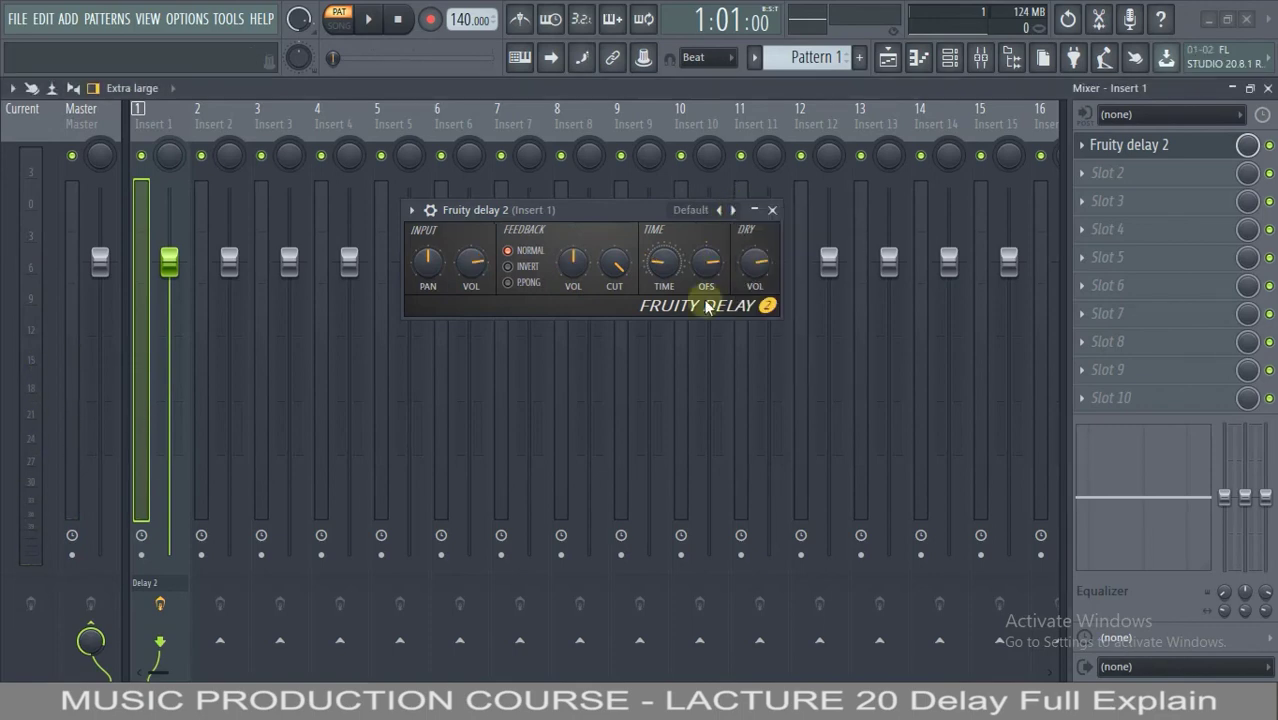
{"action": "left_click", "coordinate": [142, 224]}
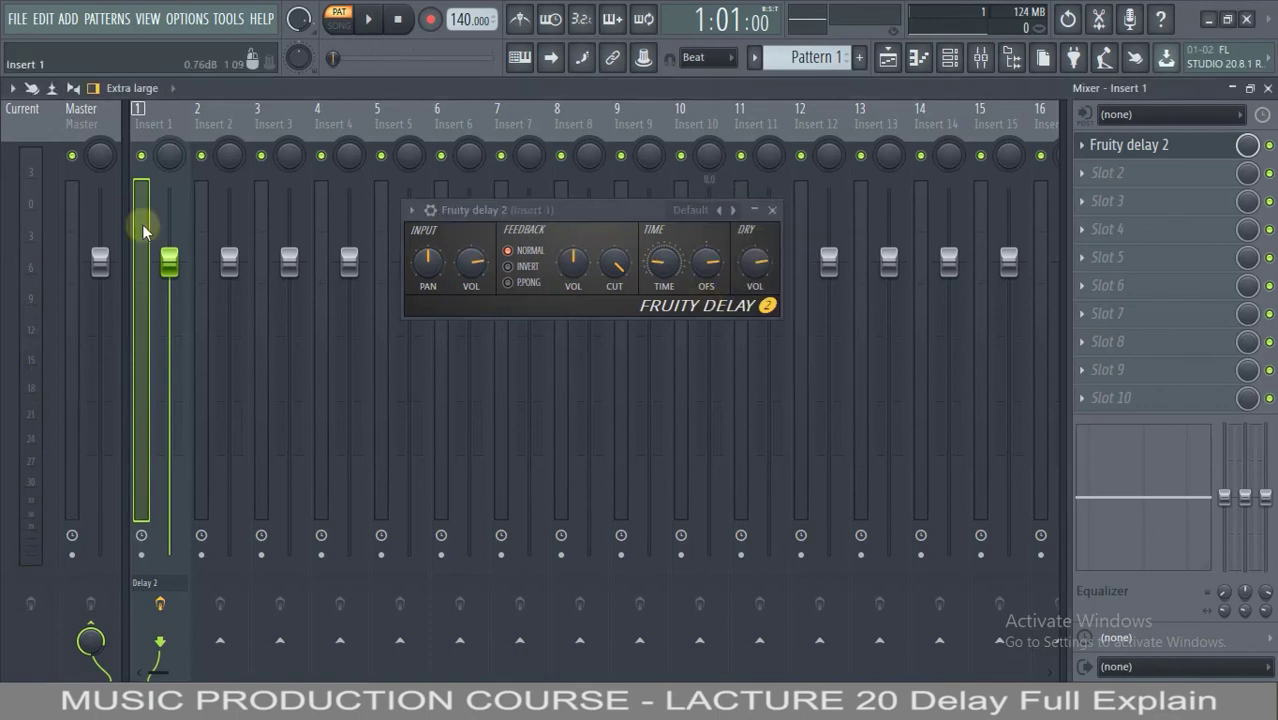